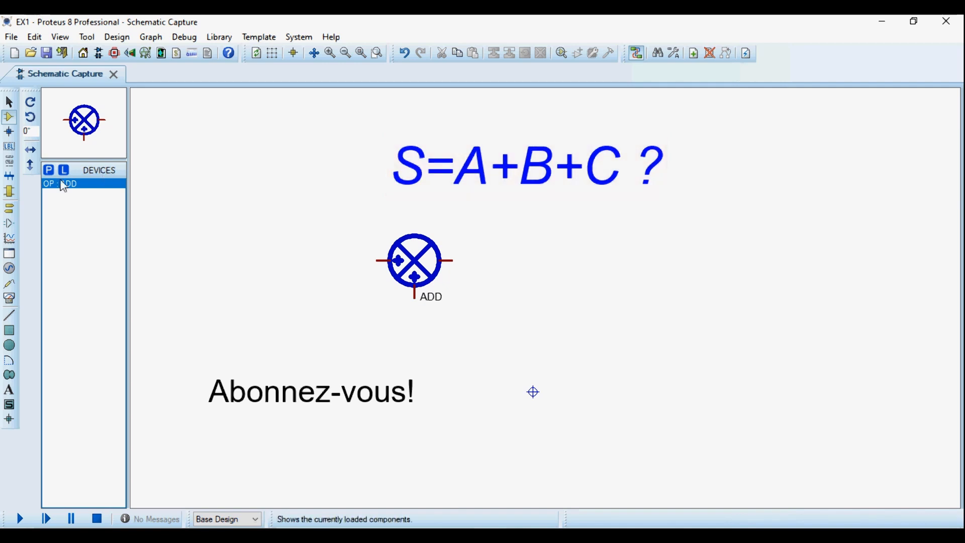
Step: Browse the device library's Unspecified and ECL 10000 categories, then close it without adding a part
left_click(48, 170)
left_click(173, 195)
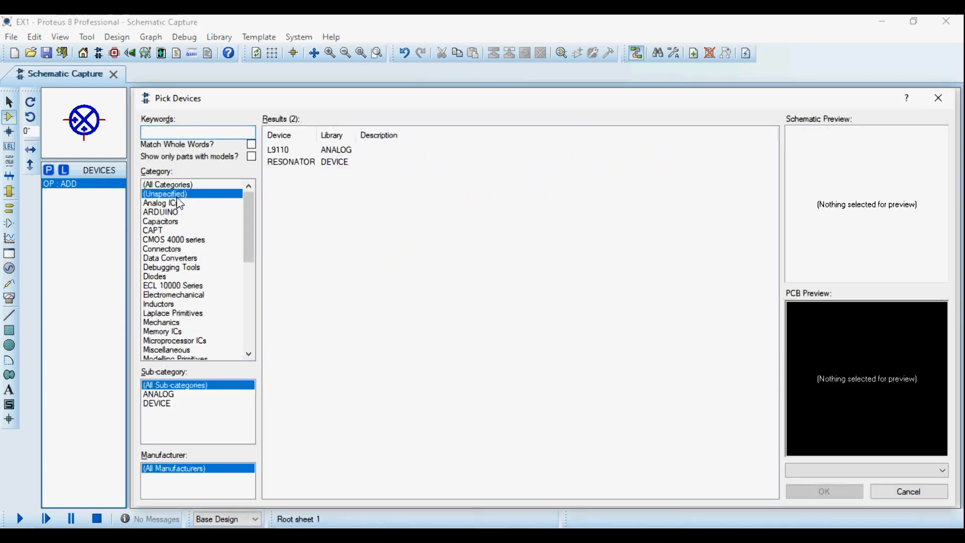
left_click(197, 286)
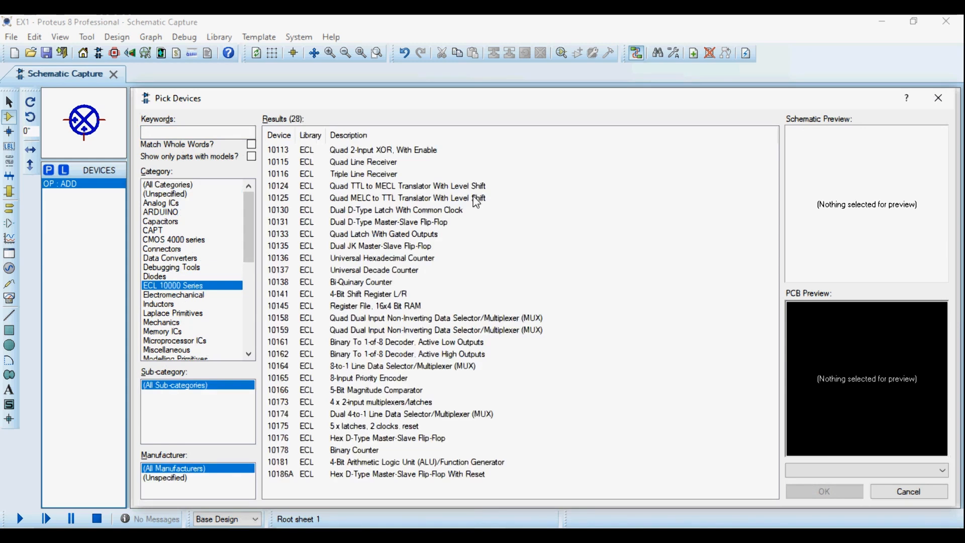
left_click(929, 106)
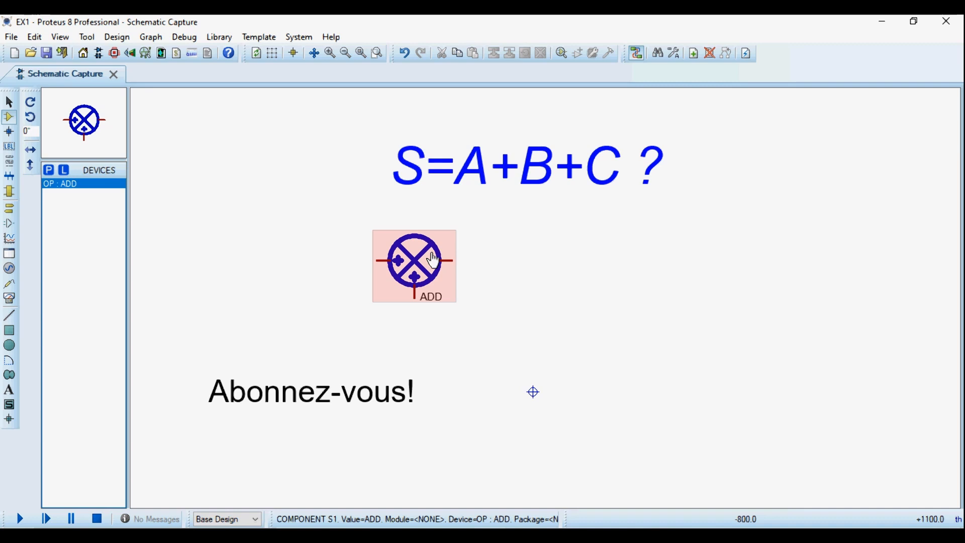
scroll(547, 269, "down", 1)
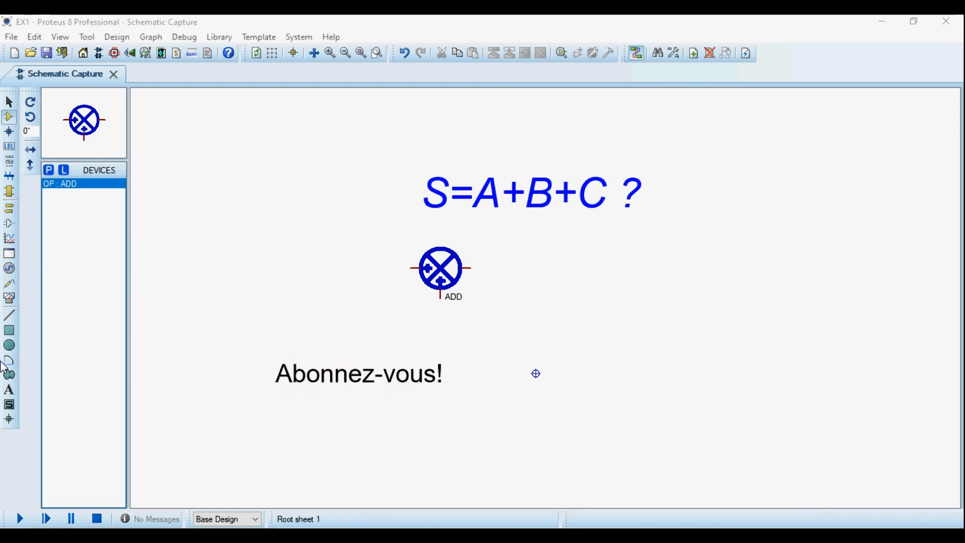
Step: Draw a rectangular 2D graphics box to the left of the equation for the new block
left_click(9, 330)
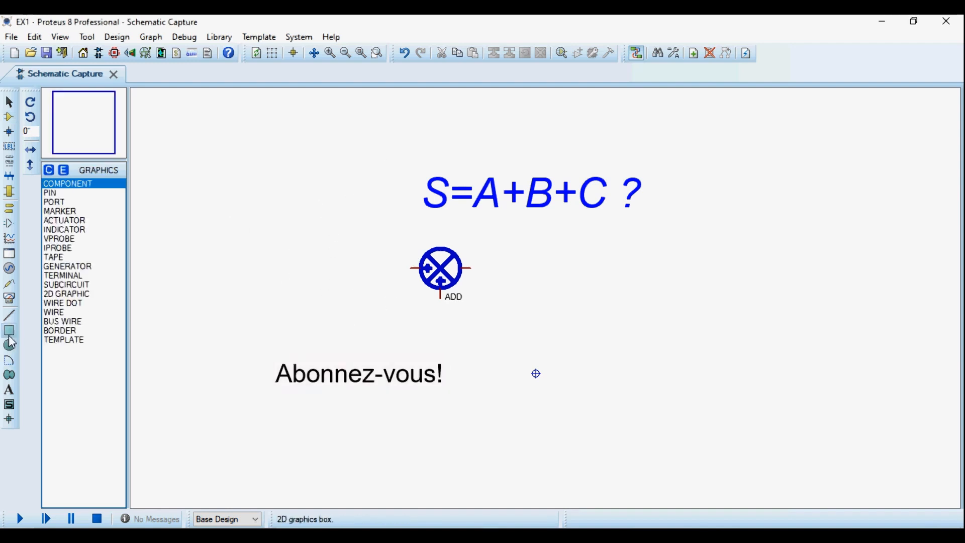
left_click(250, 186)
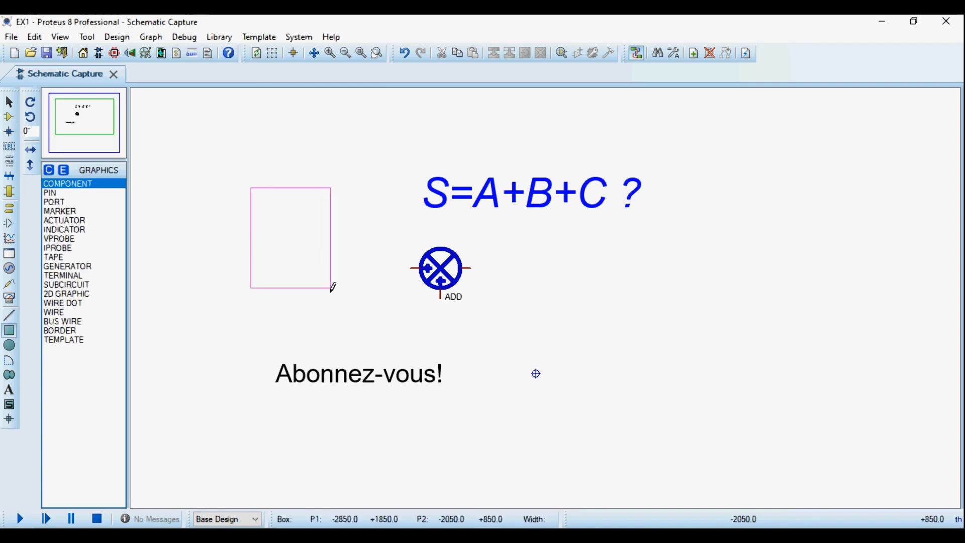
left_click(327, 295)
key("F6")
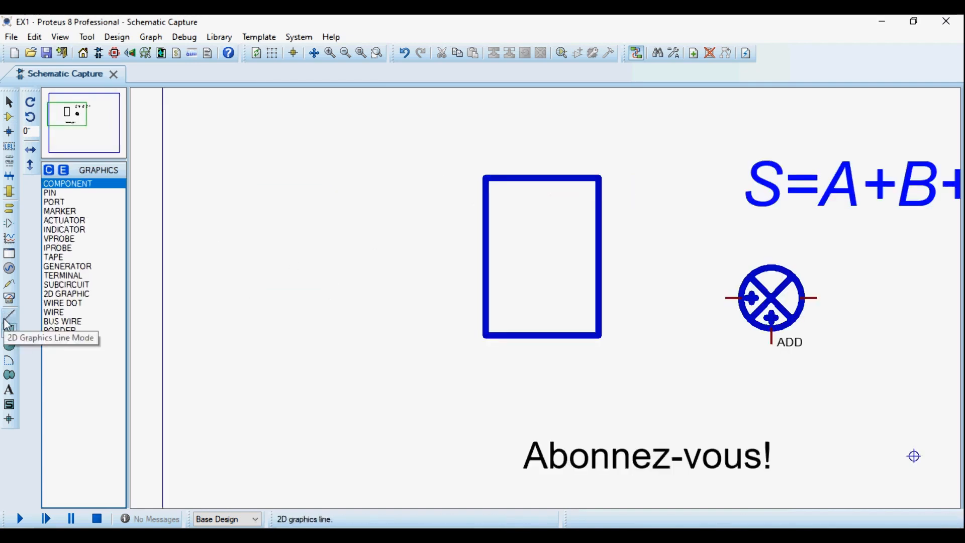
Step: Place three DEFAULT-style device pins on the box's left side and one on its right edge
left_click(10, 238)
left_click(11, 208)
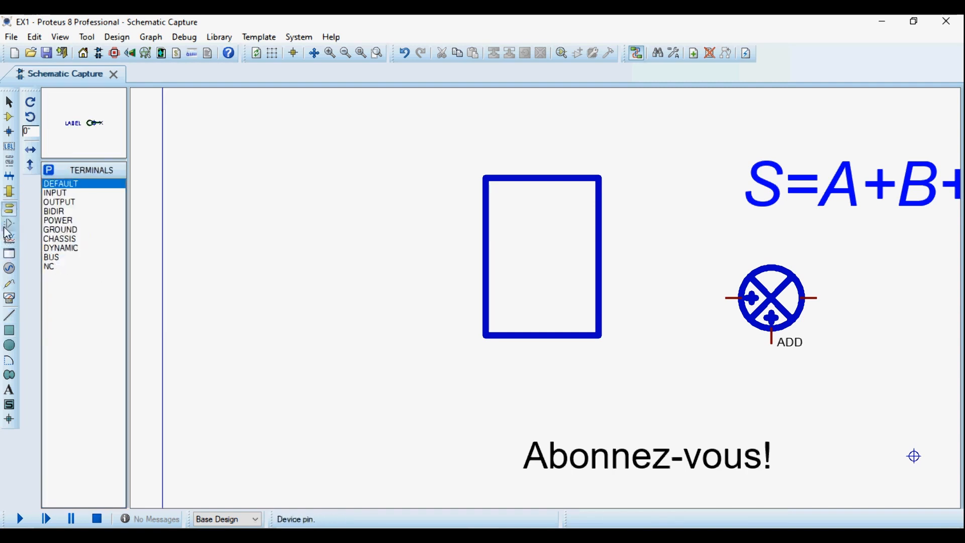
left_click(10, 225)
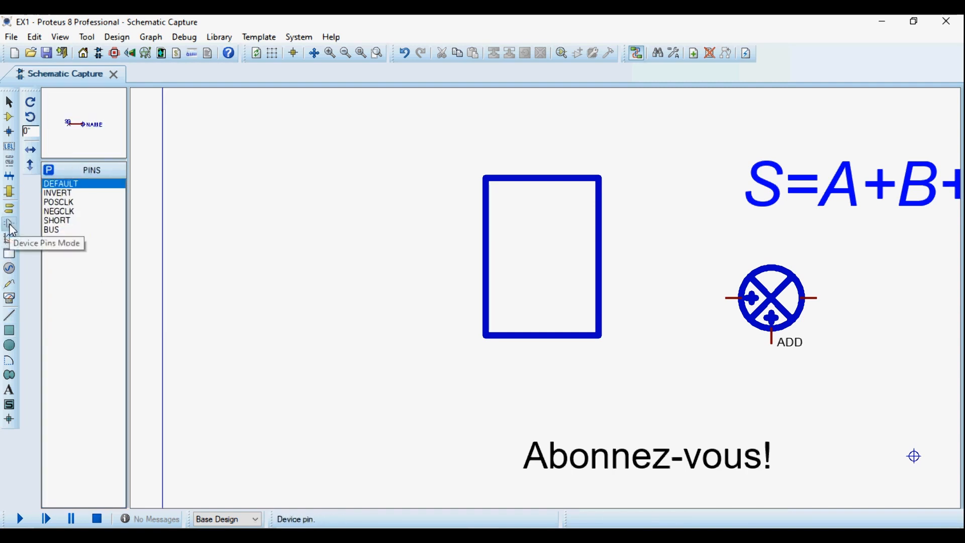
left_click(60, 194)
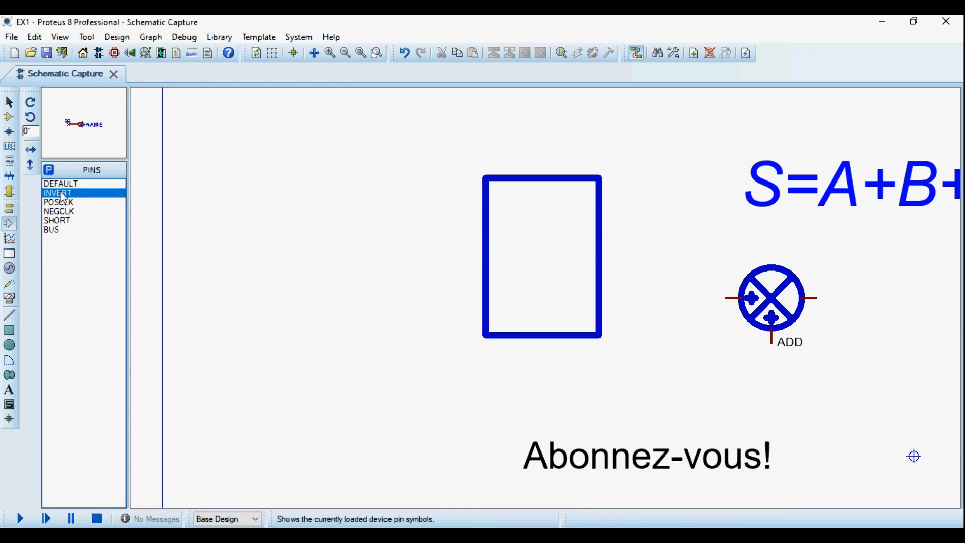
left_click(60, 184)
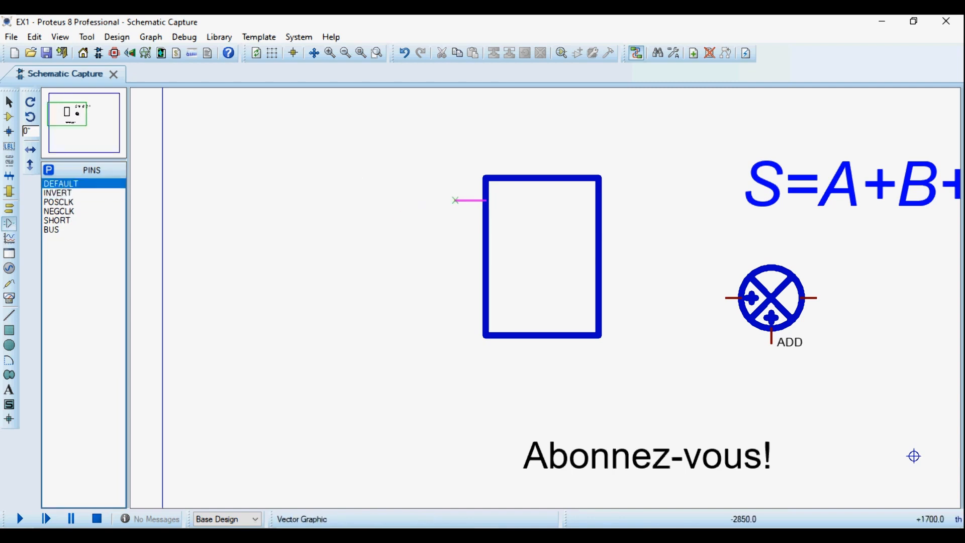
left_click(455, 216)
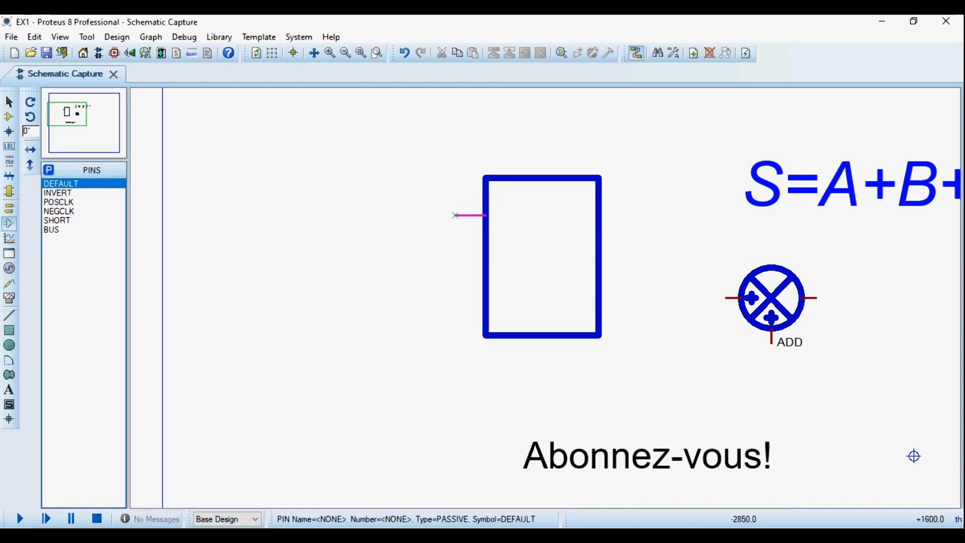
left_click(455, 253)
left_click(455, 290)
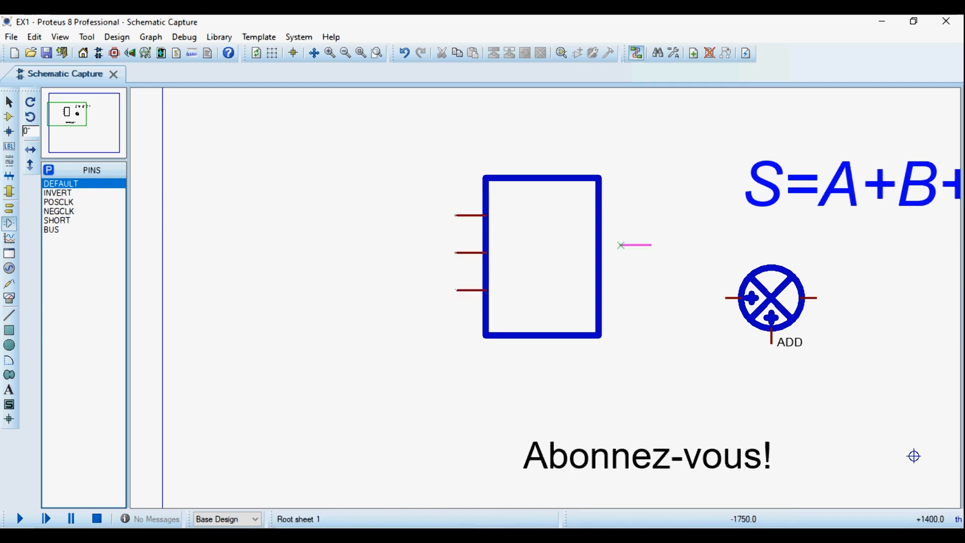
left_click(600, 244)
right_click(646, 247)
Step: X-mirror the right-hand pin so it points outward and settle it on the box edge
scroll(648, 242, "up", 2)
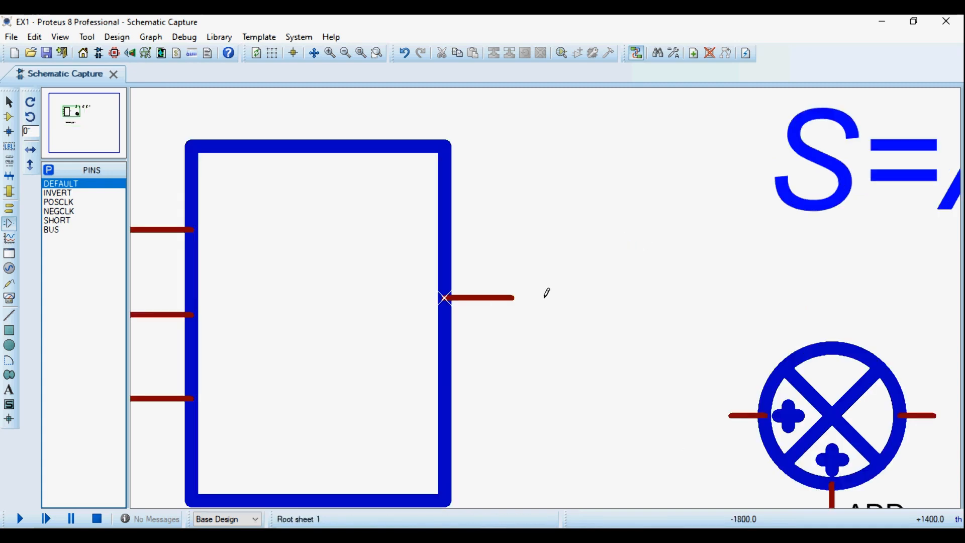
right_click(480, 296)
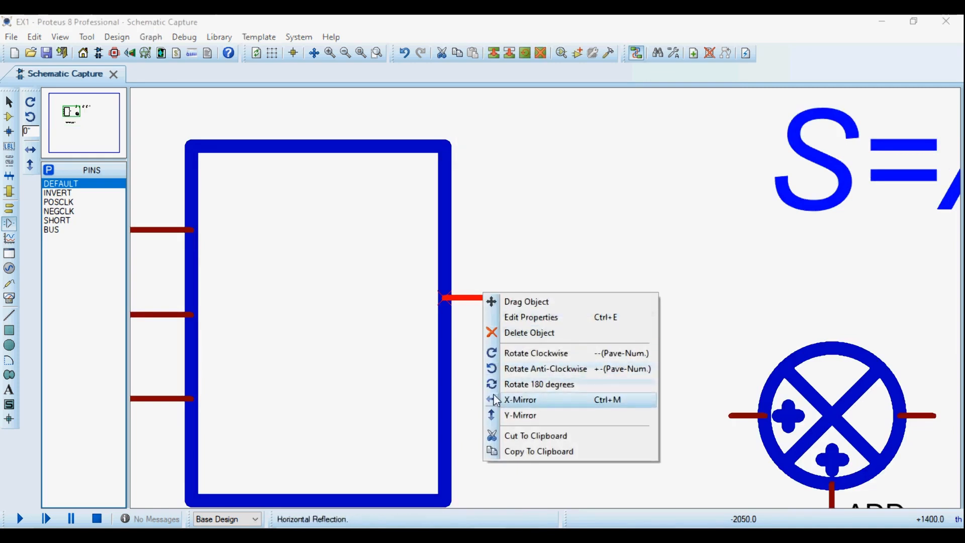
left_click(521, 400)
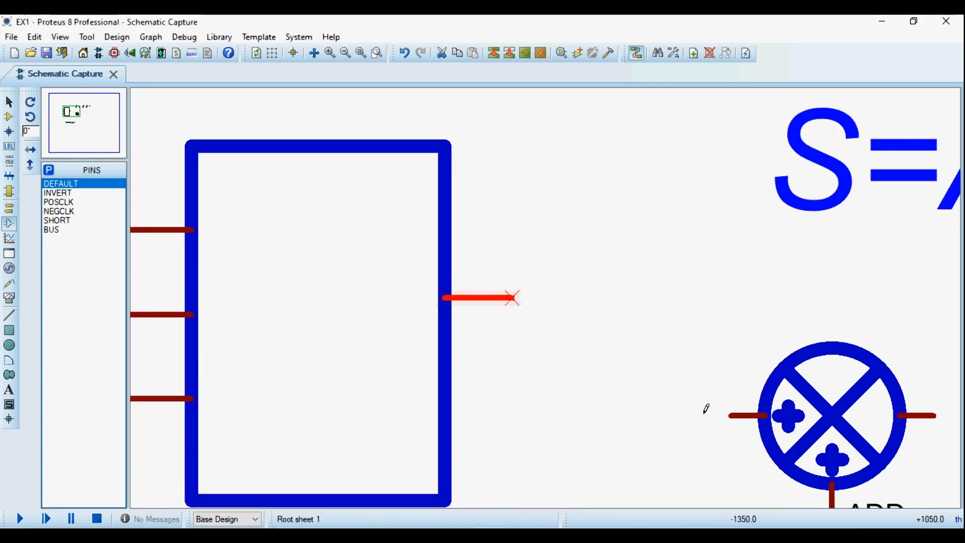
left_click(730, 415)
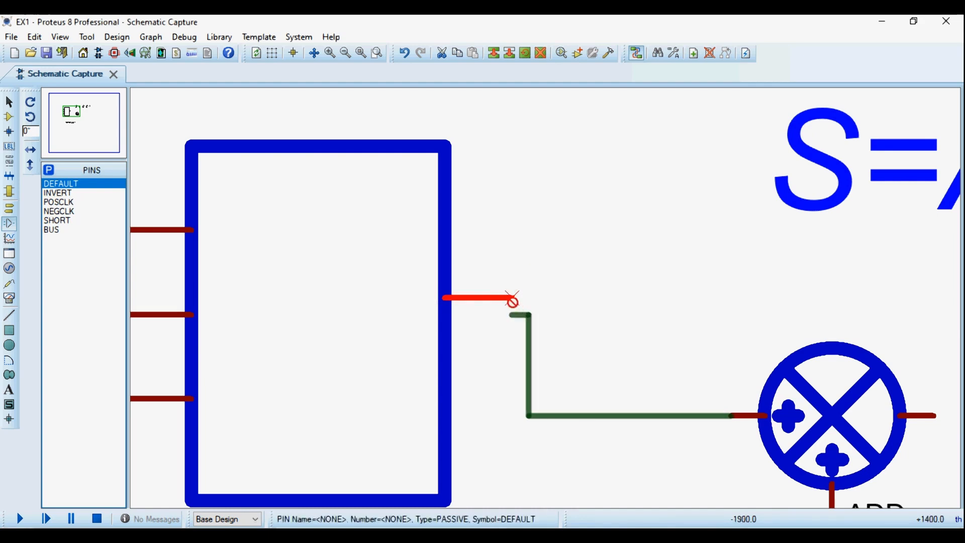
key("Escape")
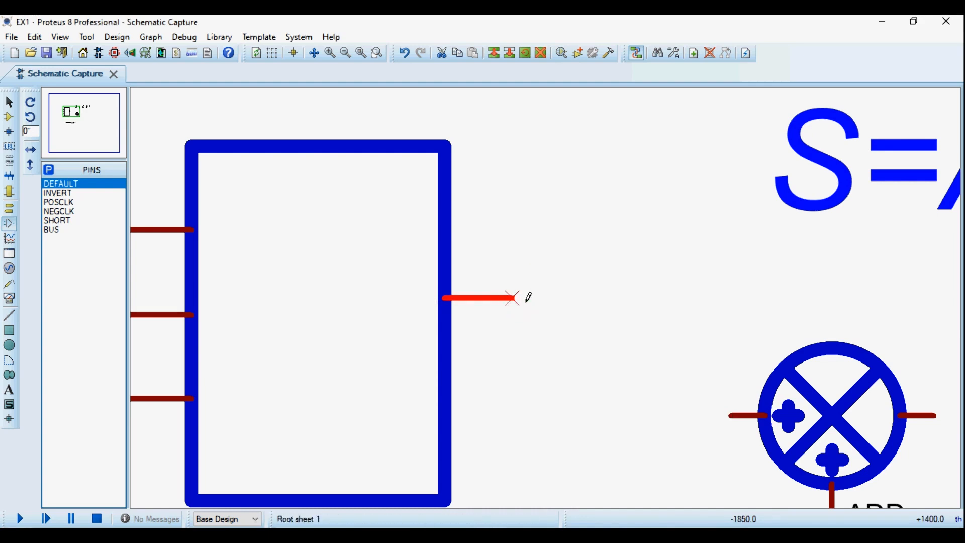
left_click(528, 298)
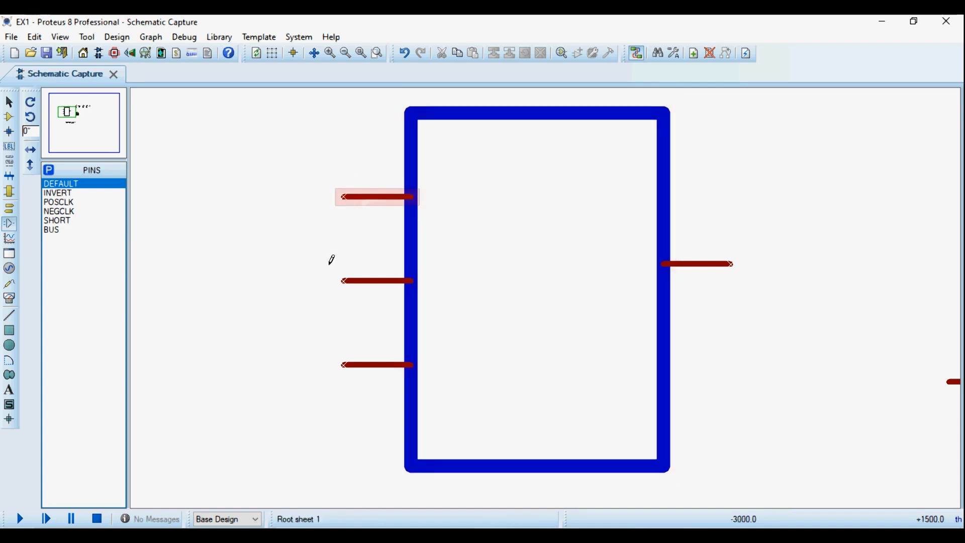
Step: Name the top left pin A and the middle left pin B
double_click(359, 198)
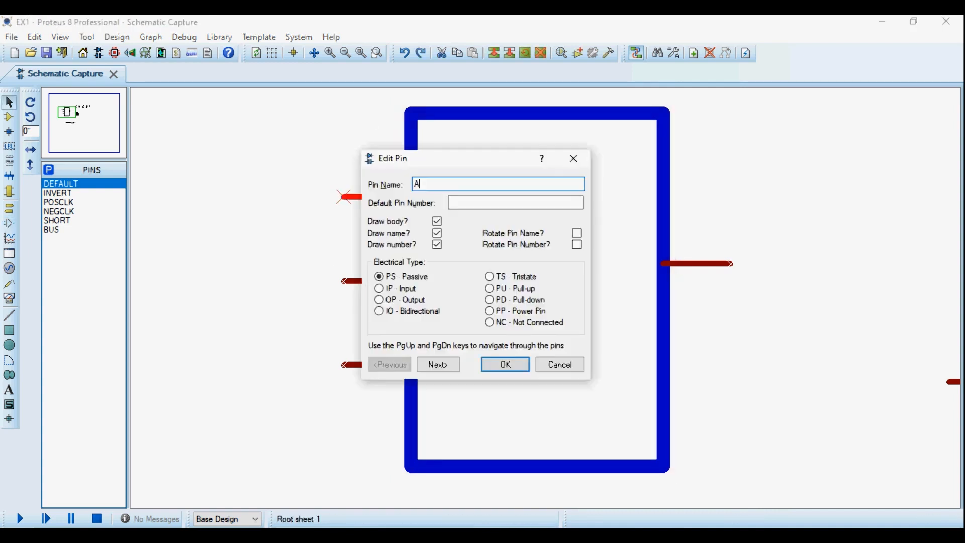
left_click(500, 366)
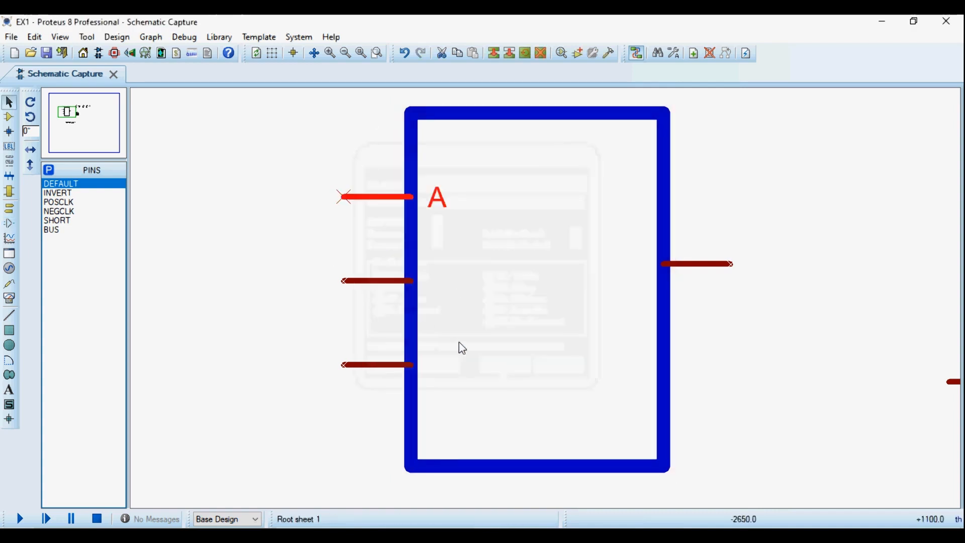
double_click(389, 282)
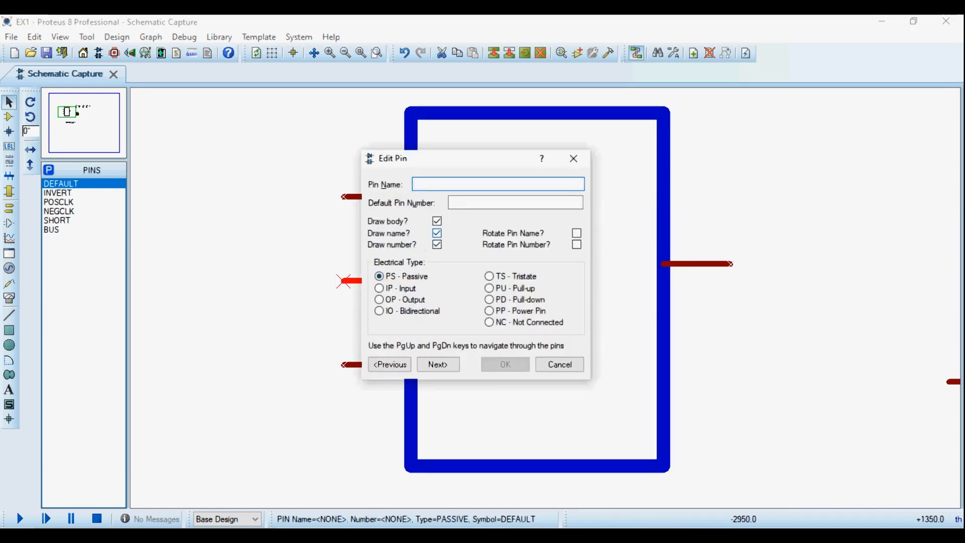
type("V")
key("BackSpace")
type("B")
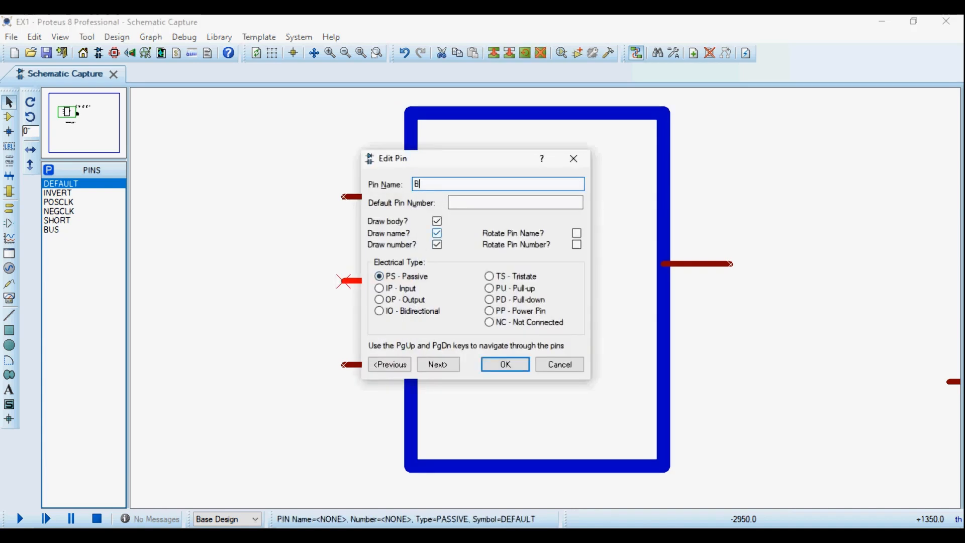
left_click(503, 365)
Step: Name the bottom left pin C and the right-hand pin O
double_click(375, 365)
type("C")
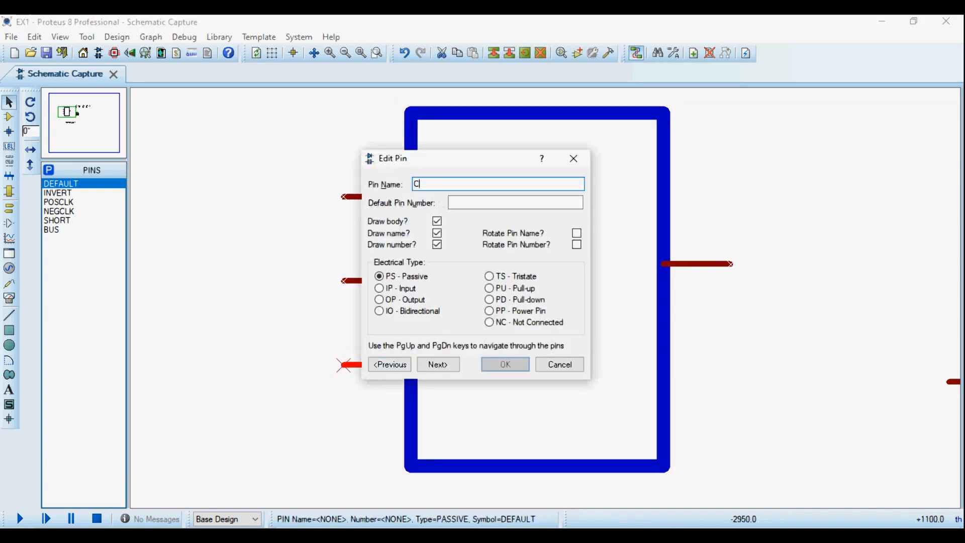
left_click(505, 364)
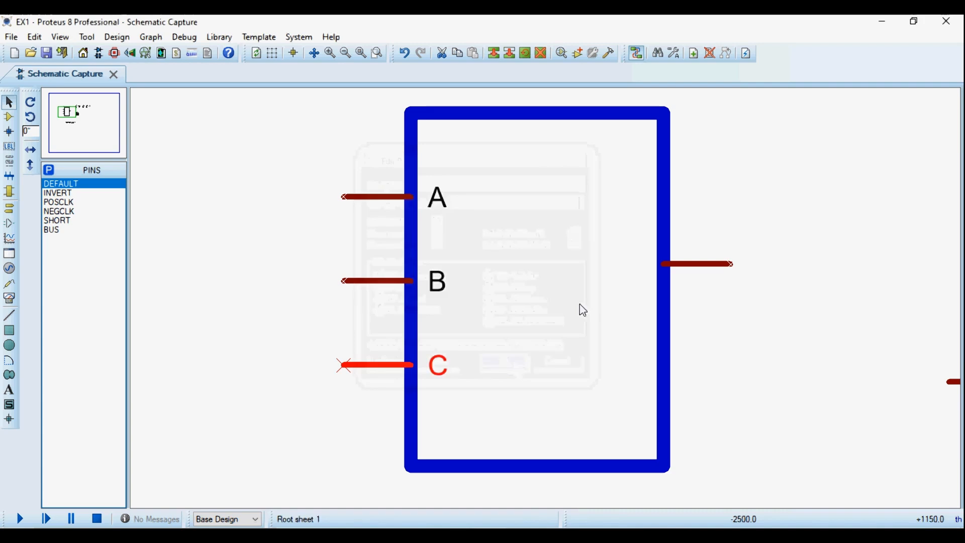
double_click(710, 265)
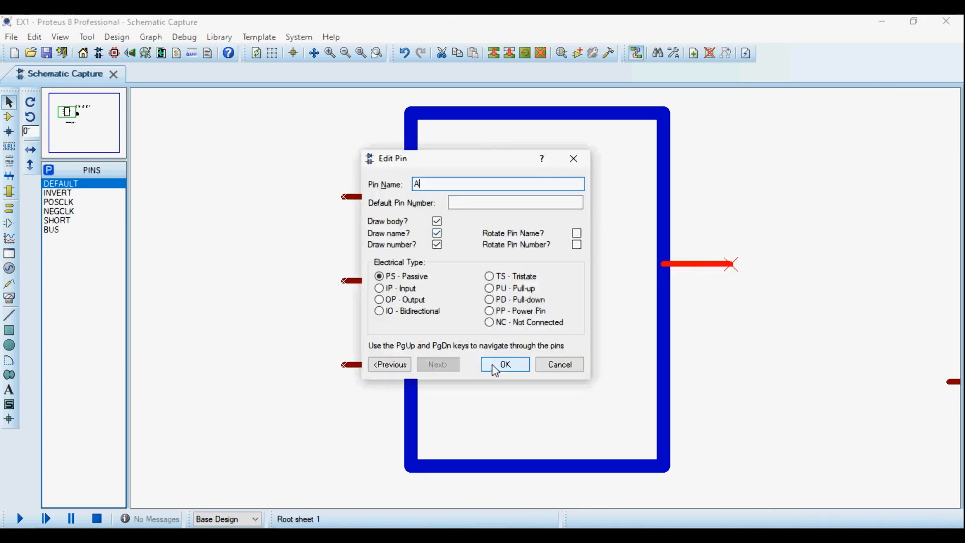
type("O")
left_click(502, 366)
left_click(254, 295)
scroll(356, 293, "down", 1)
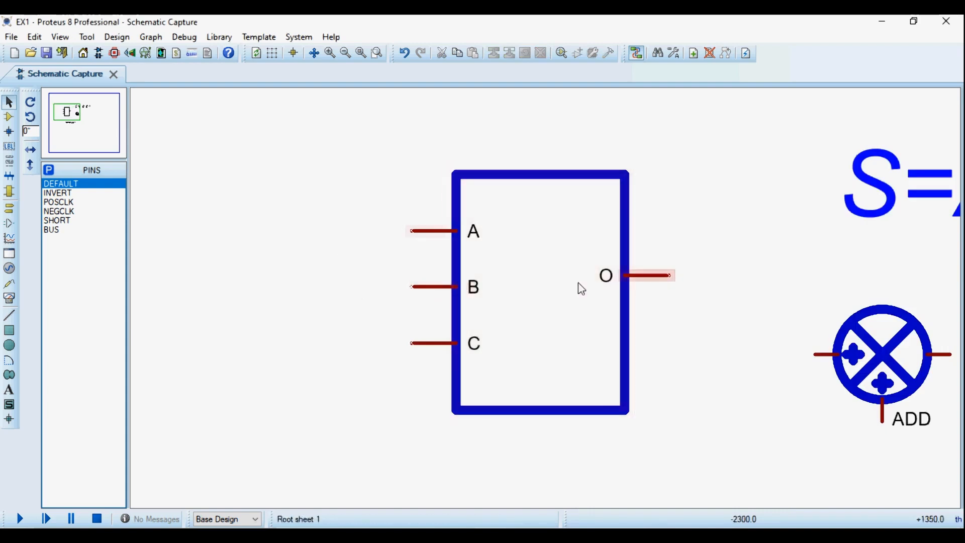
Step: Make a device from the selected block with reference prefix U and external module ADD3V
left_click_drag(356, 141, 726, 466)
right_click(579, 340)
left_click(601, 289)
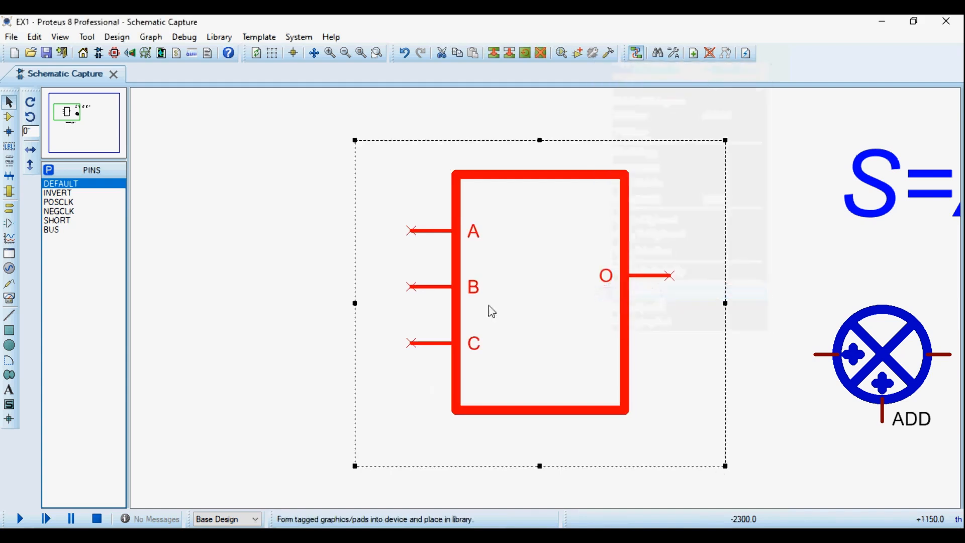
type("ADD3V")
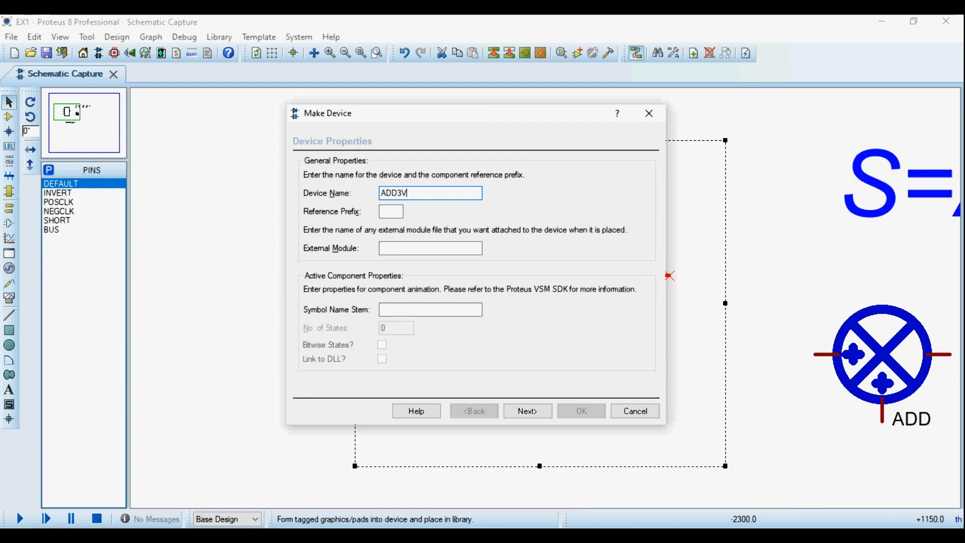
key("ctrl+a")
key("ctrl+c")
key("Tab")
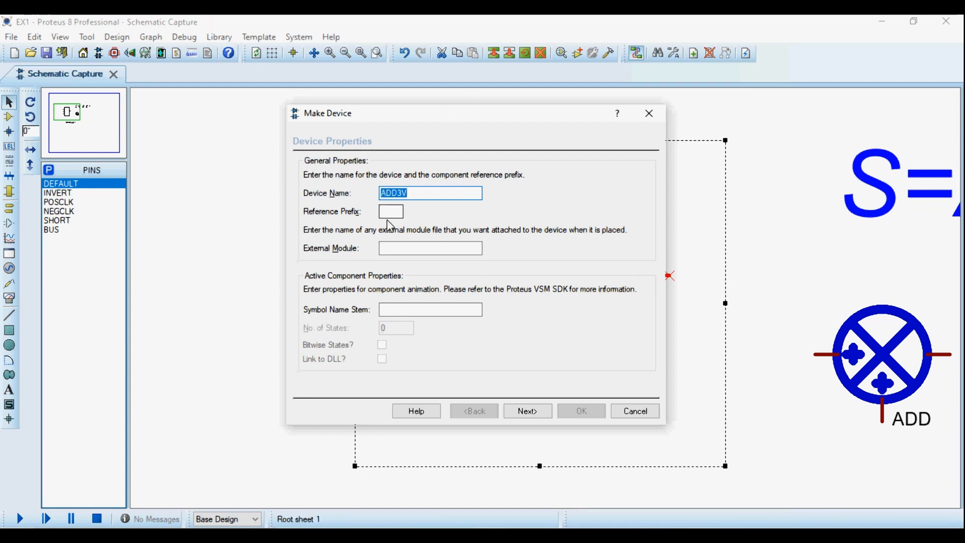
type("U")
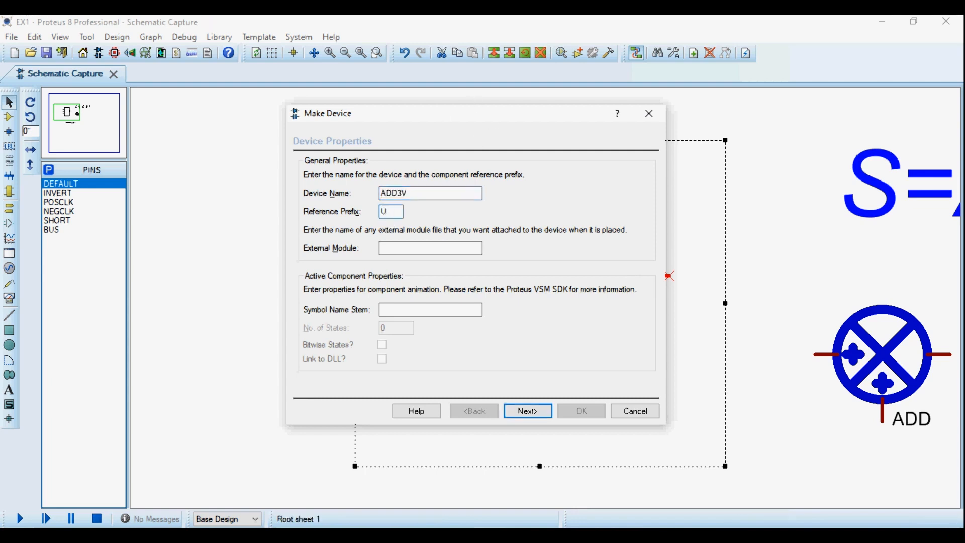
left_click(390, 248)
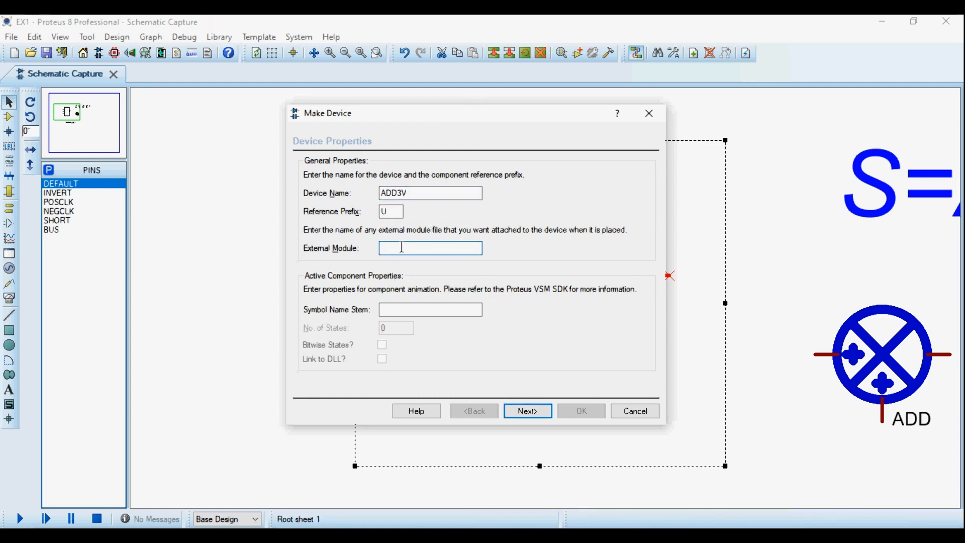
left_click(398, 193)
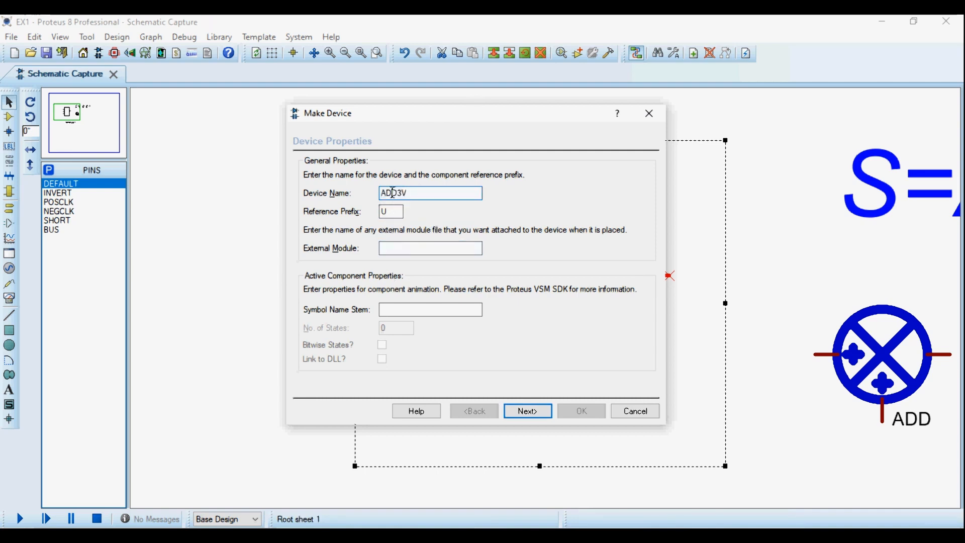
left_click(427, 246)
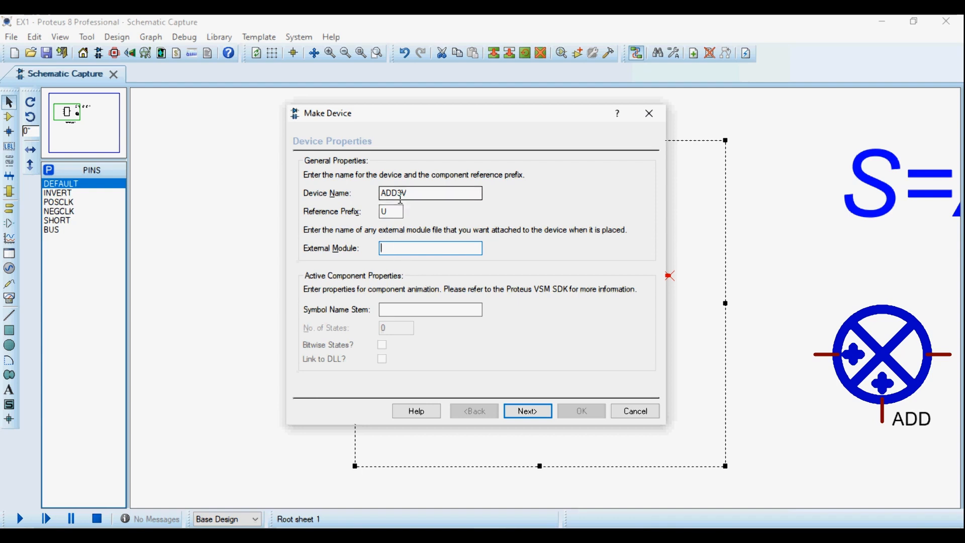
key("ctrl+v")
left_click(392, 248)
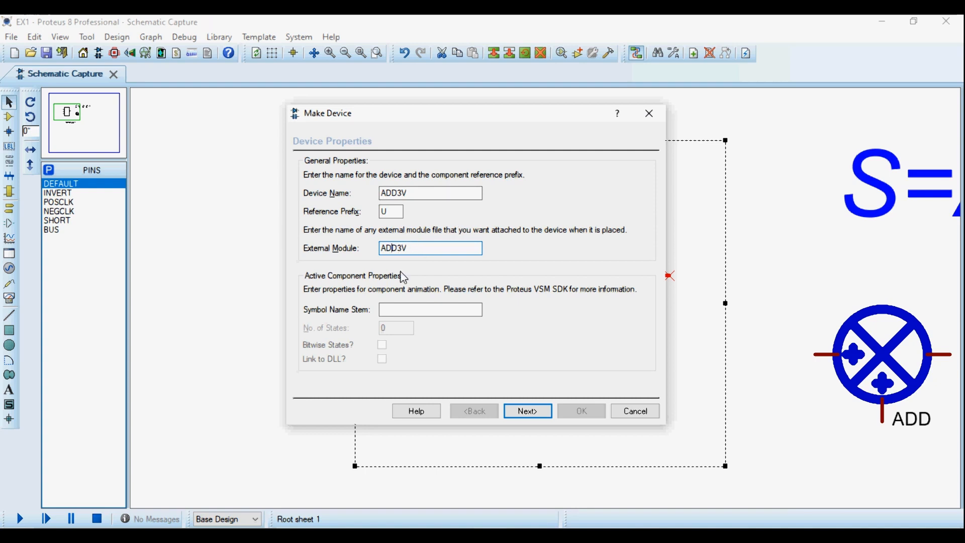
Step: Skip the Packagings, Component Properties and Device Data Sheet pages, leaving them empty
left_click(528, 412)
left_click(525, 412)
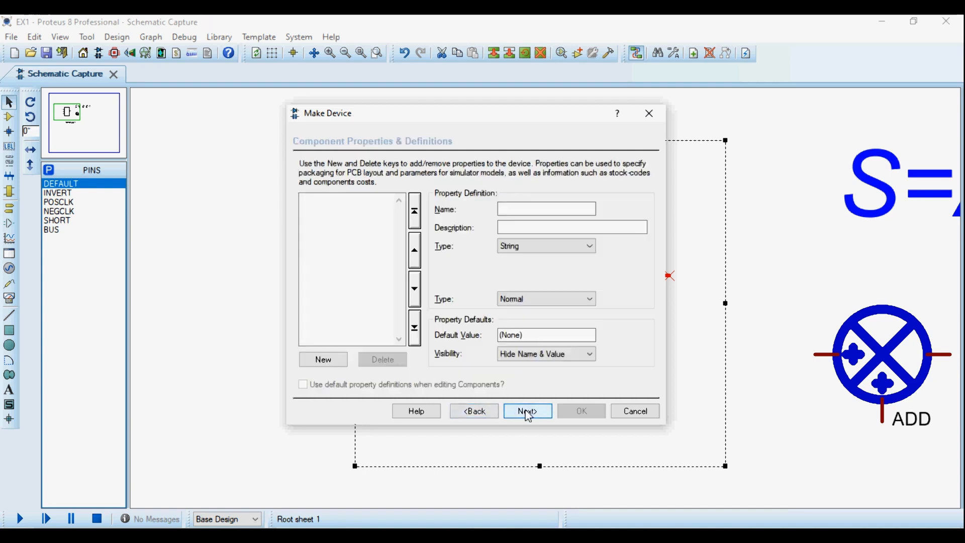
left_click(470, 412)
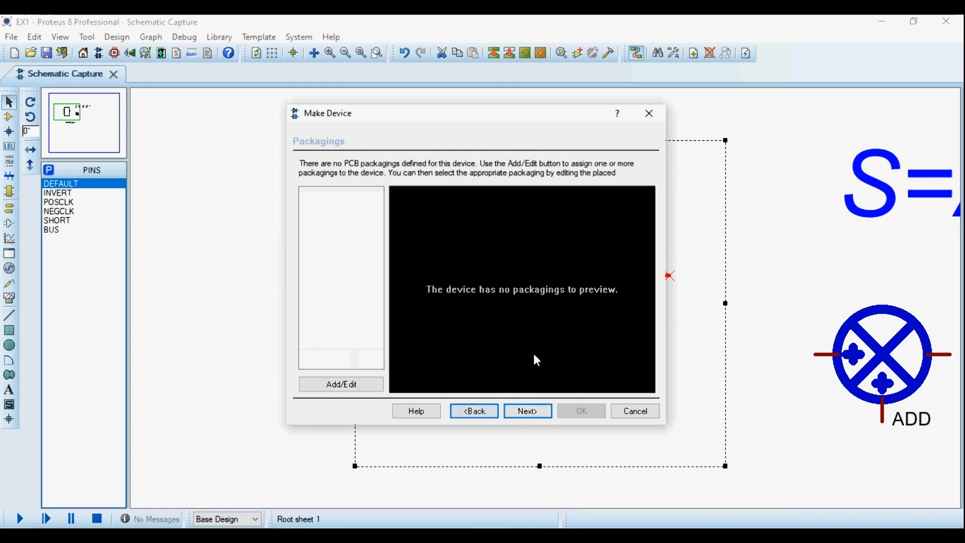
left_click(523, 412)
left_click(523, 413)
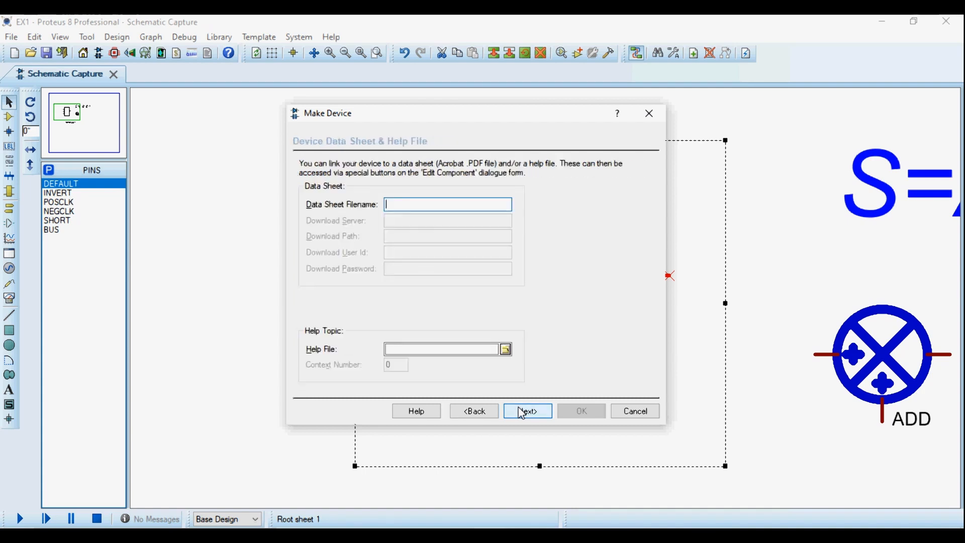
left_click(523, 412)
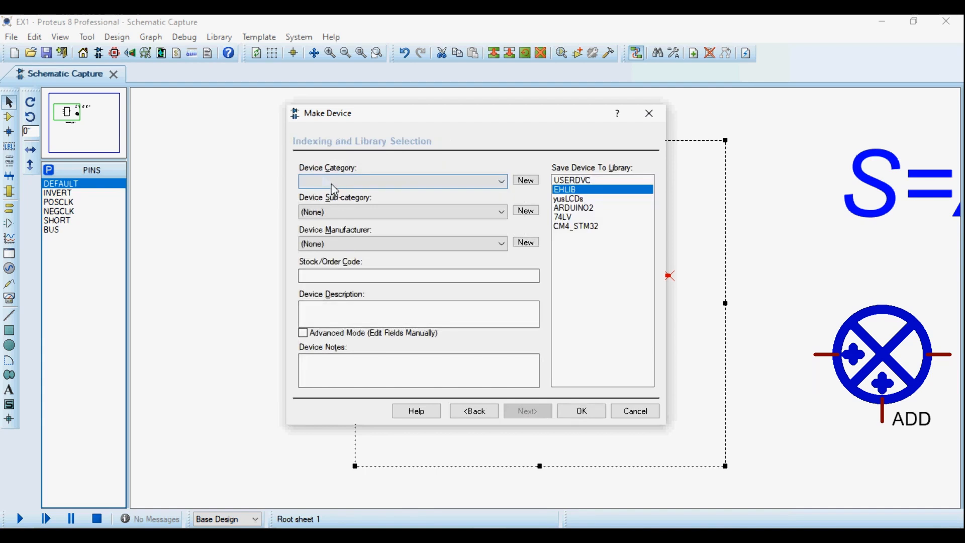
Step: File the device under Laplace Primitives with description ADD 3 INPUTS in EHLIB
left_click(331, 185)
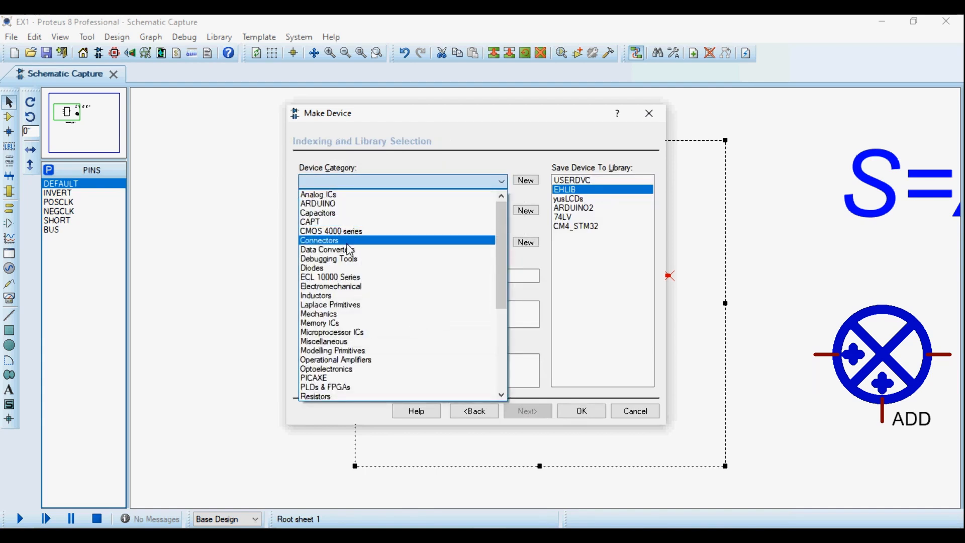
key("a")
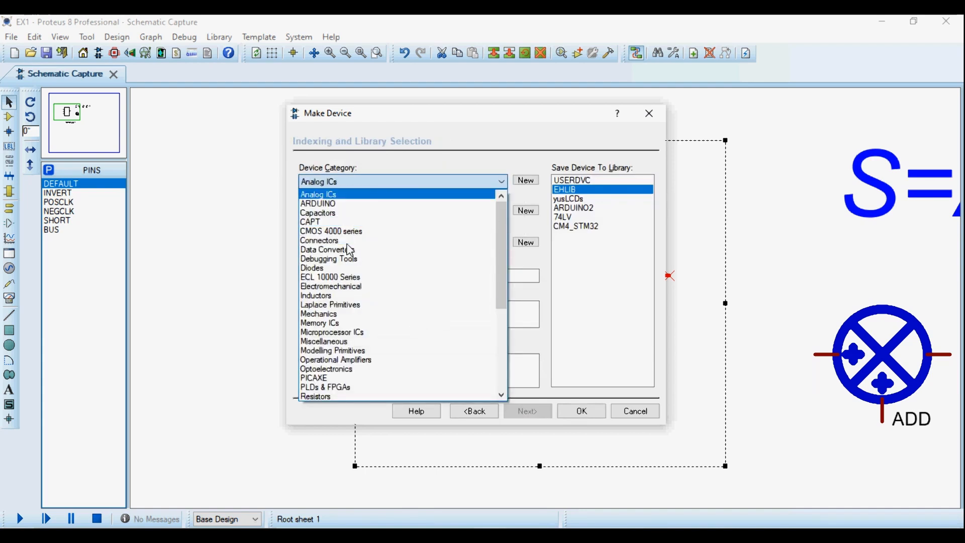
key("l")
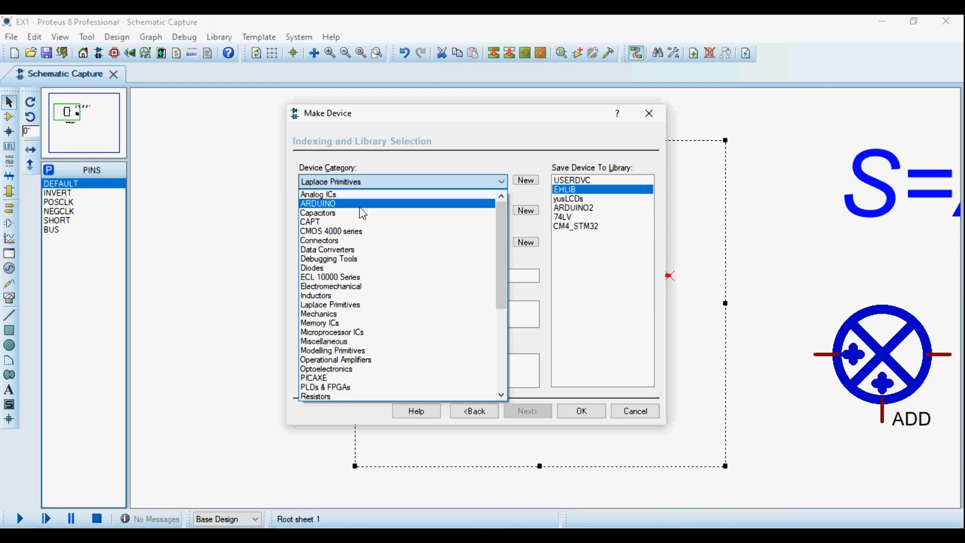
left_click(394, 184)
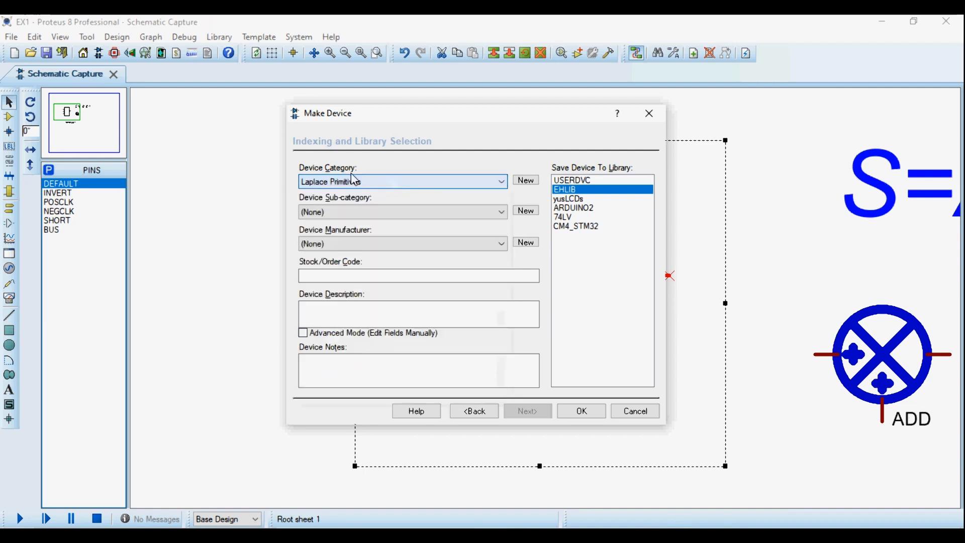
left_click(328, 320)
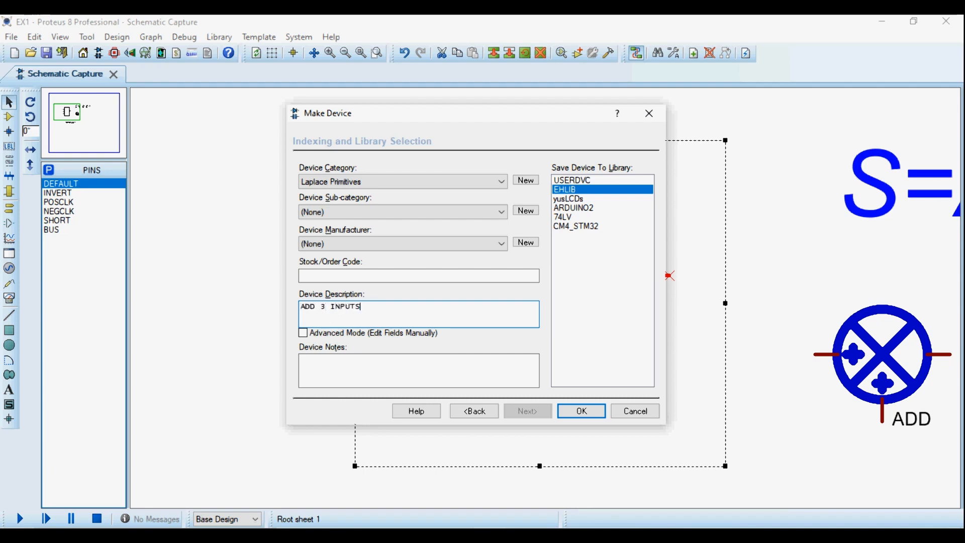
left_click(581, 411)
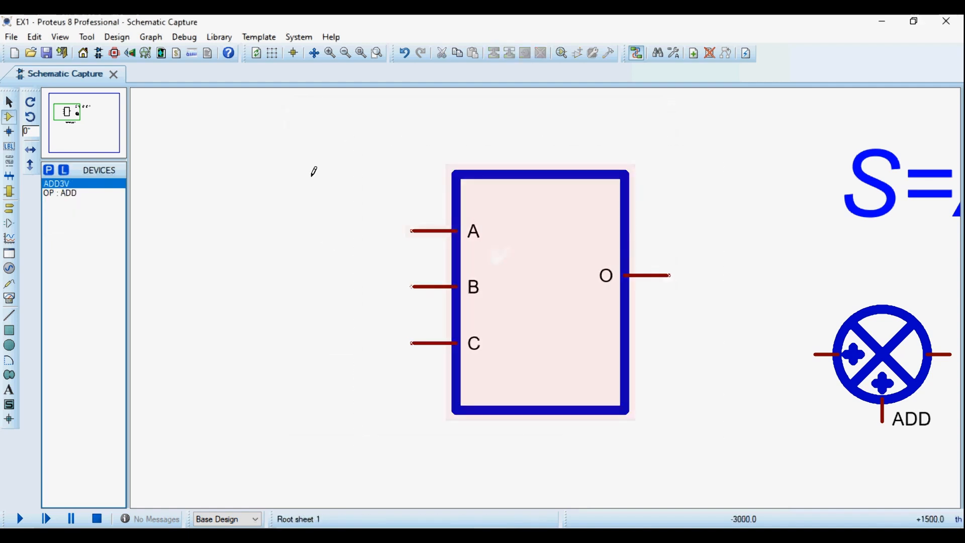
Step: Delete the hand-drawn block and place the library ADD3V part on the sheet as U1
left_click_drag(310, 140, 713, 476)
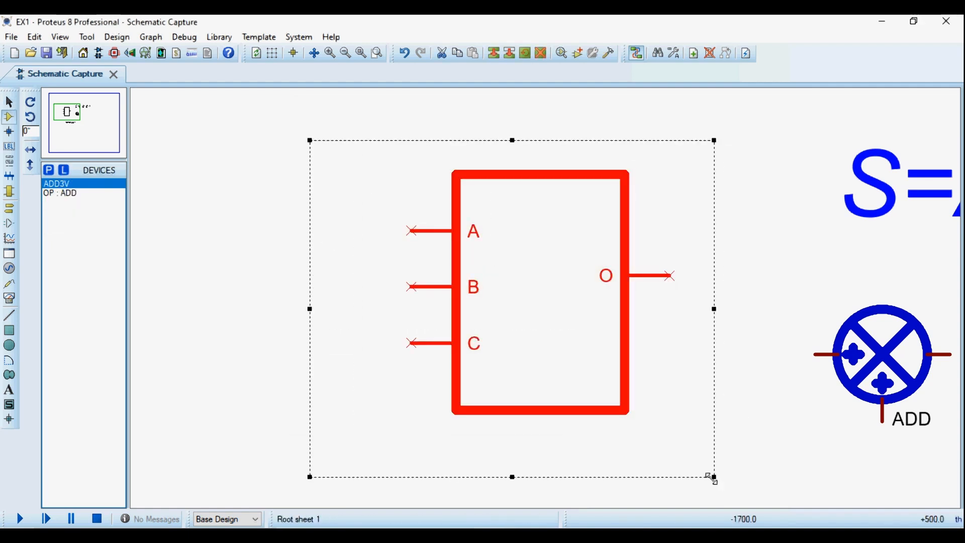
key("Delete")
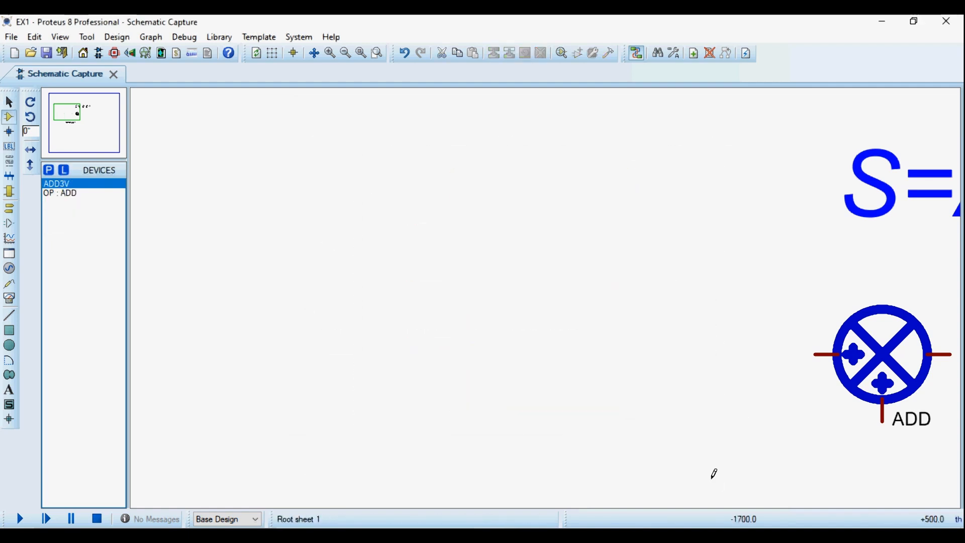
left_click(54, 166)
type("ADD")
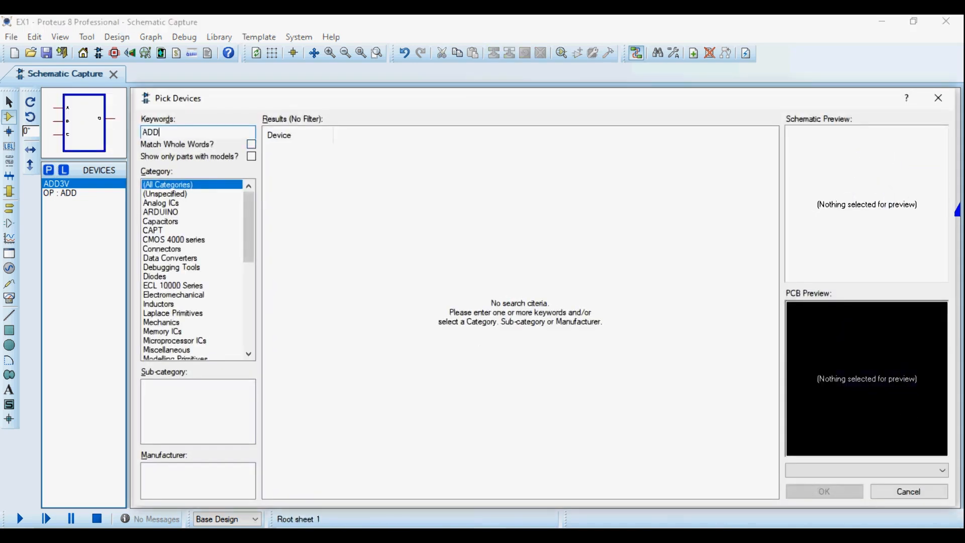
type("3V")
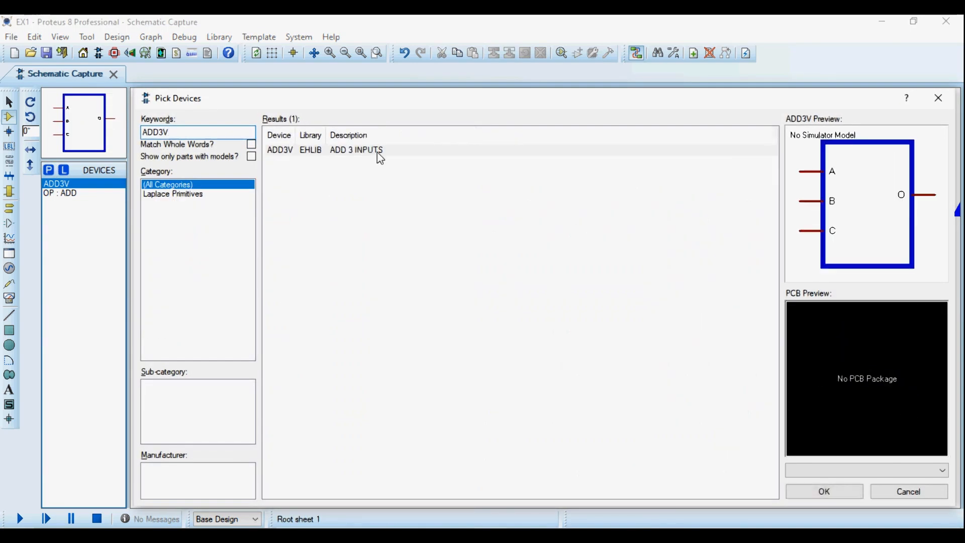
left_click(359, 152)
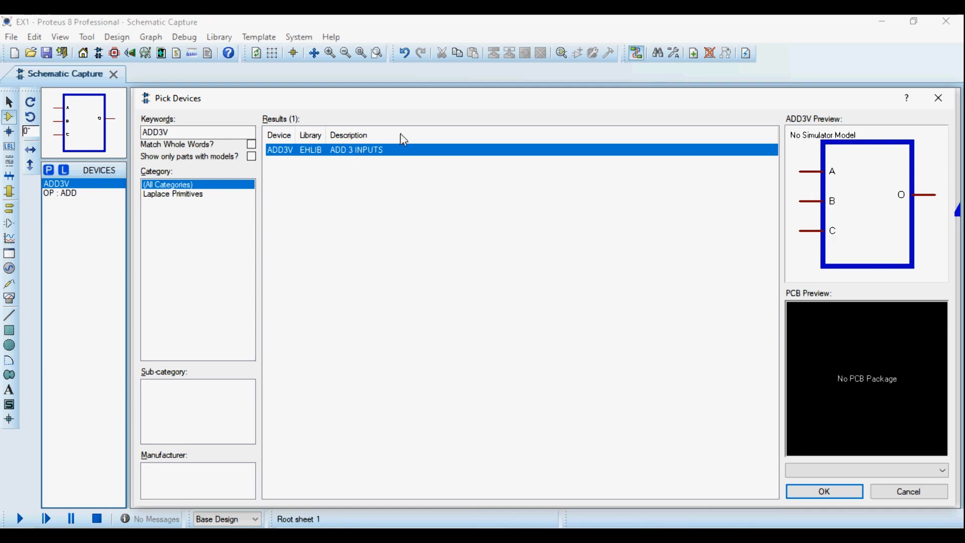
left_click(938, 98)
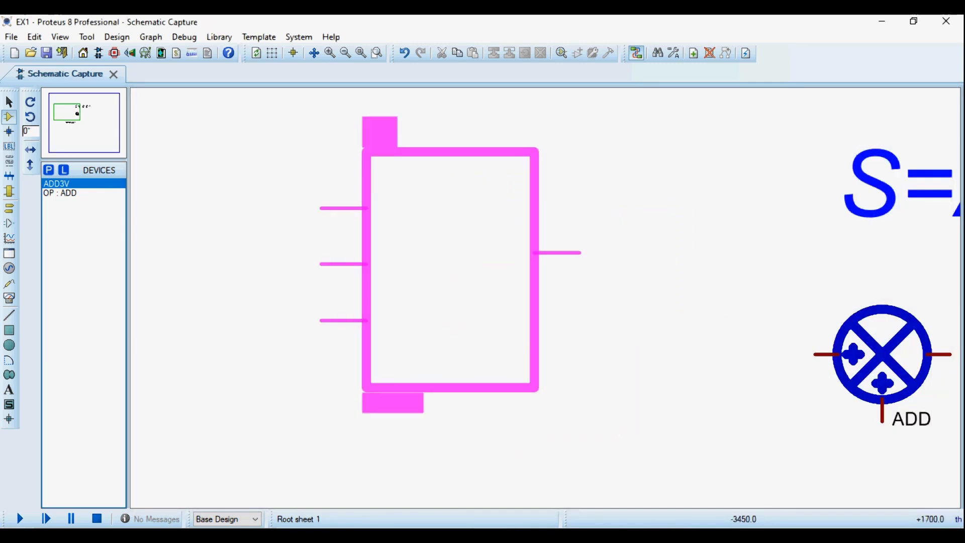
left_click(242, 218)
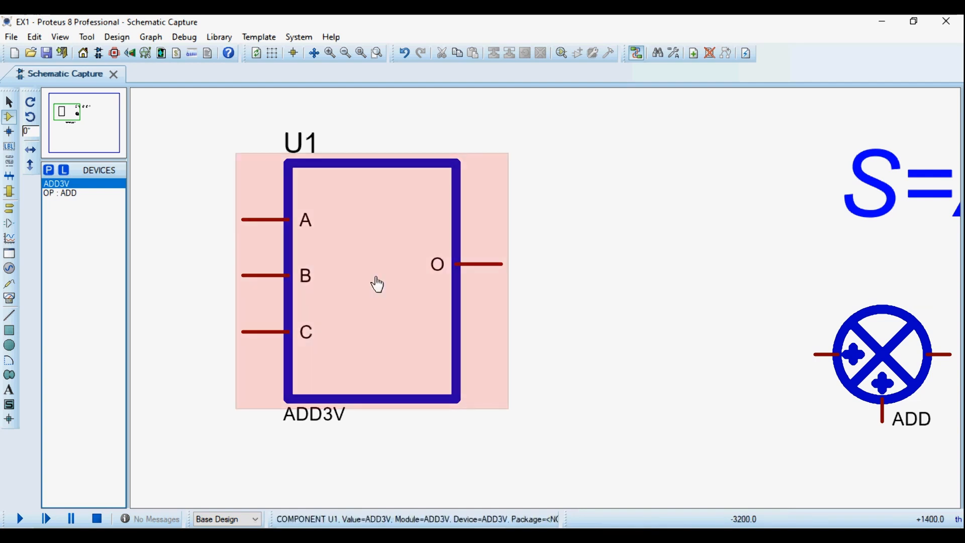
Step: Tick Attach hierarchy module in U1's Edit Component dialog and confirm
left_click(378, 286)
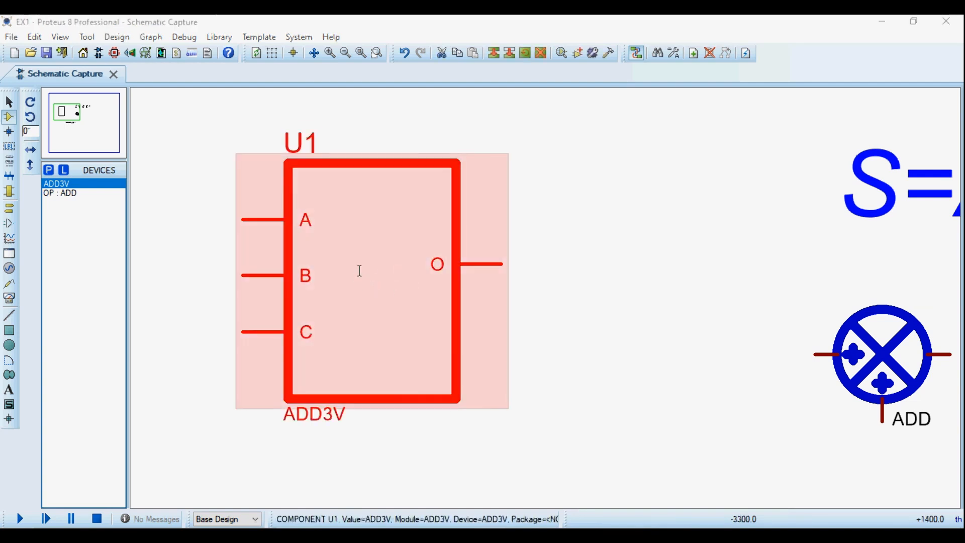
left_click(357, 270)
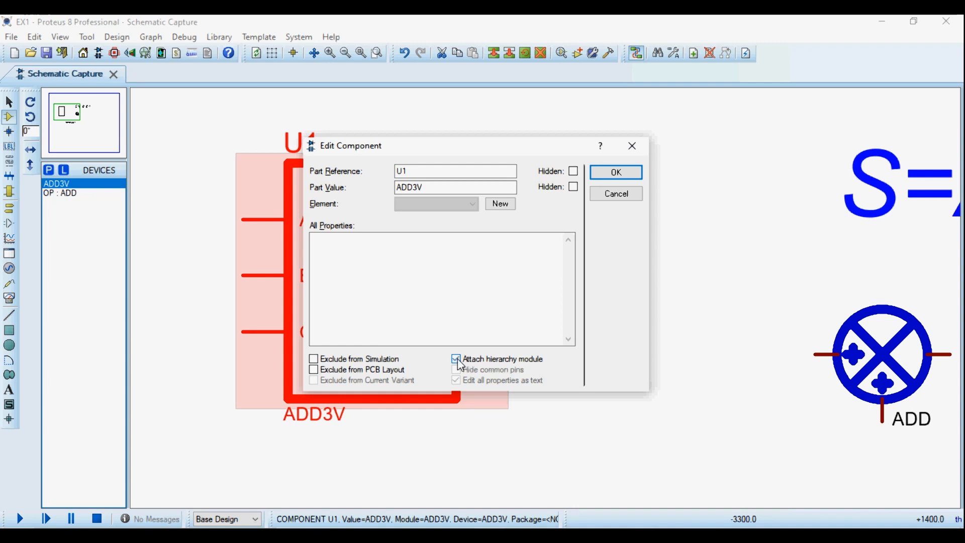
left_click(617, 172)
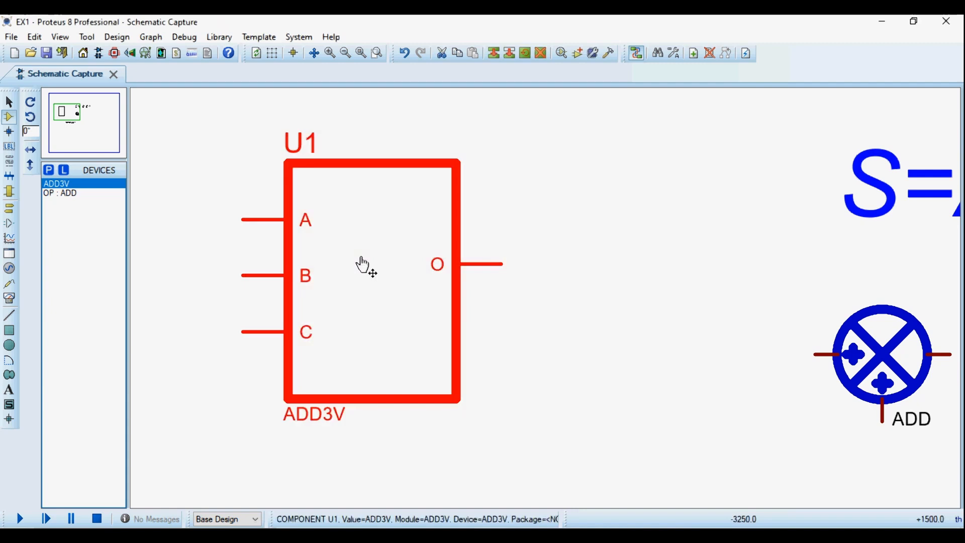
Step: Enter U1's child sheet via Goto Child Sheet and select the OP : ADD summer
key("ctrl+c")
right_click(364, 251)
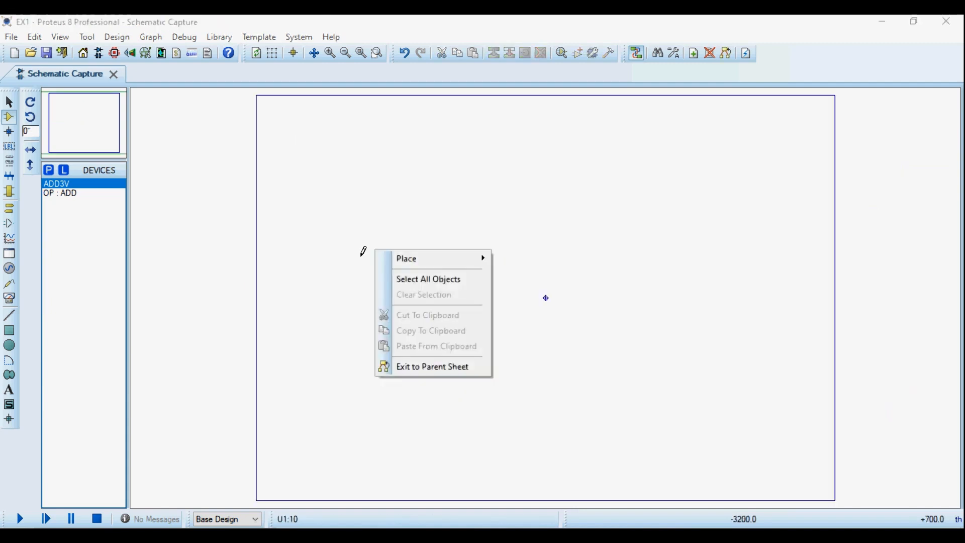
left_click(400, 367)
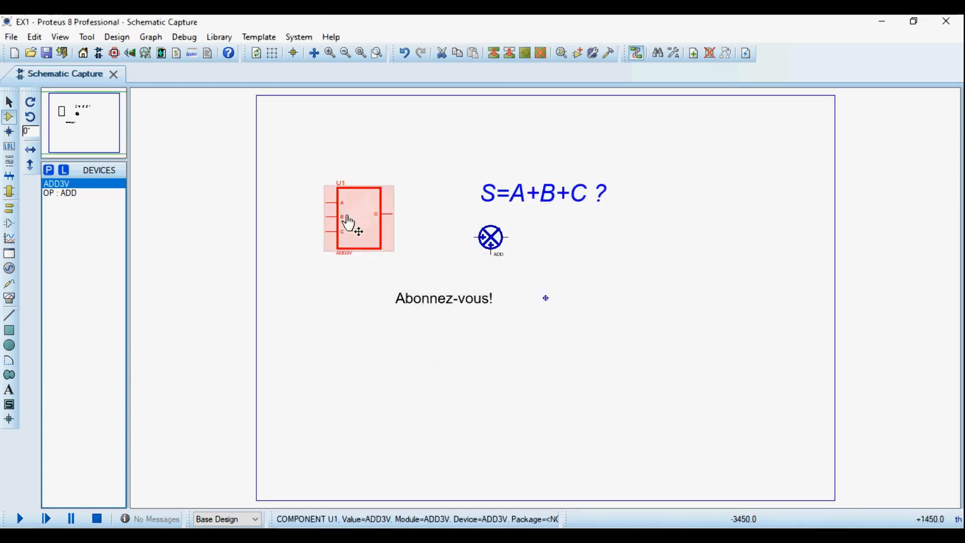
scroll(349, 222, "up", 2)
right_click(583, 289)
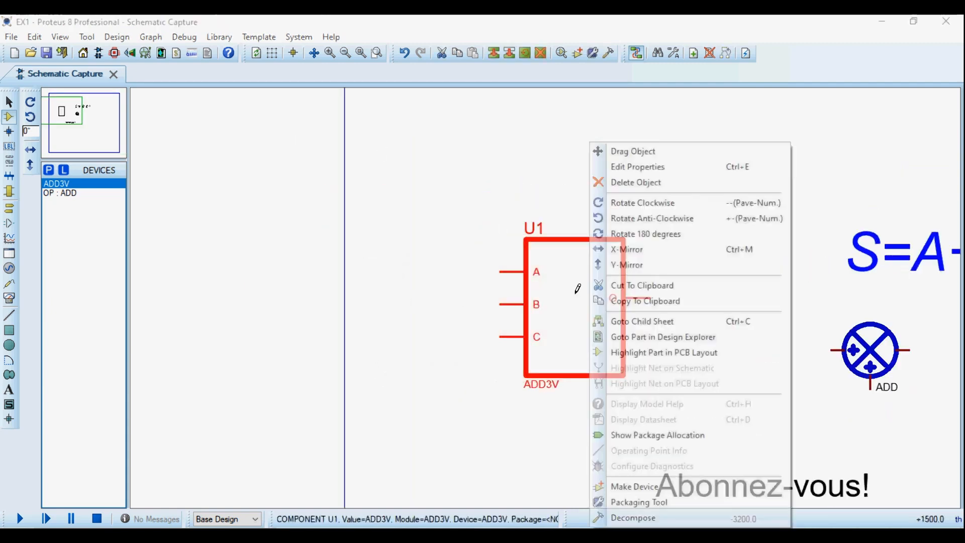
left_click(641, 321)
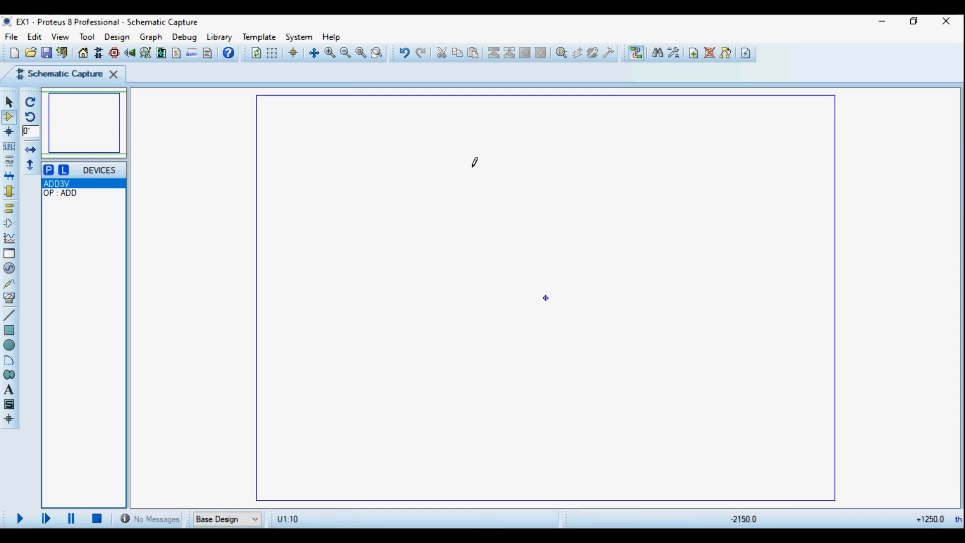
left_click(49, 196)
Step: Place OP : ADD summers S1 and S2 side by side and wire S1's output into S2's input
left_click(473, 235)
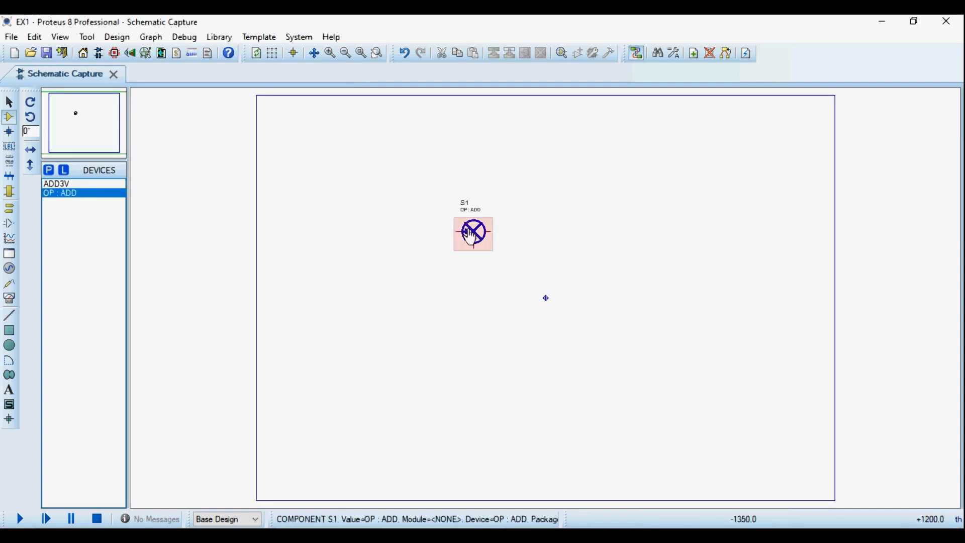
scroll(471, 236, "up", 3)
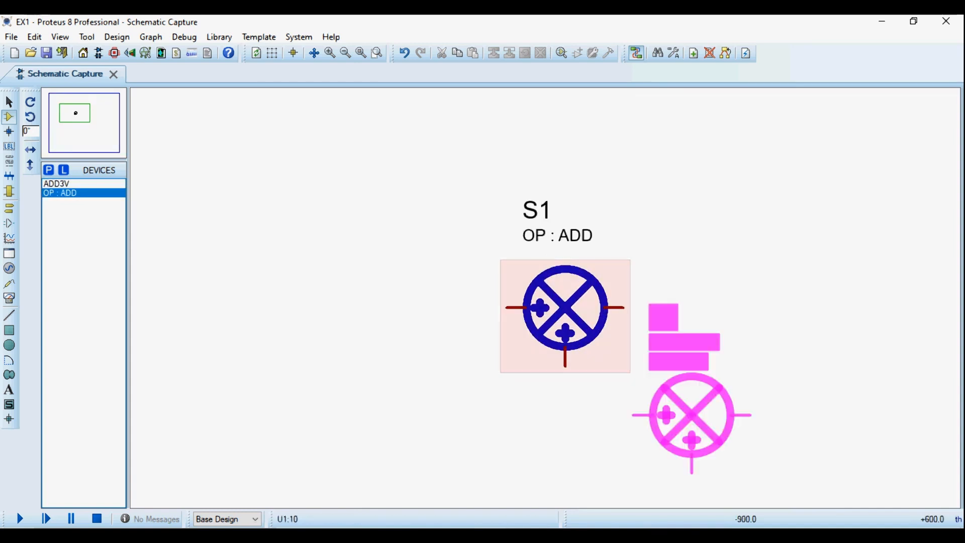
left_click(732, 308)
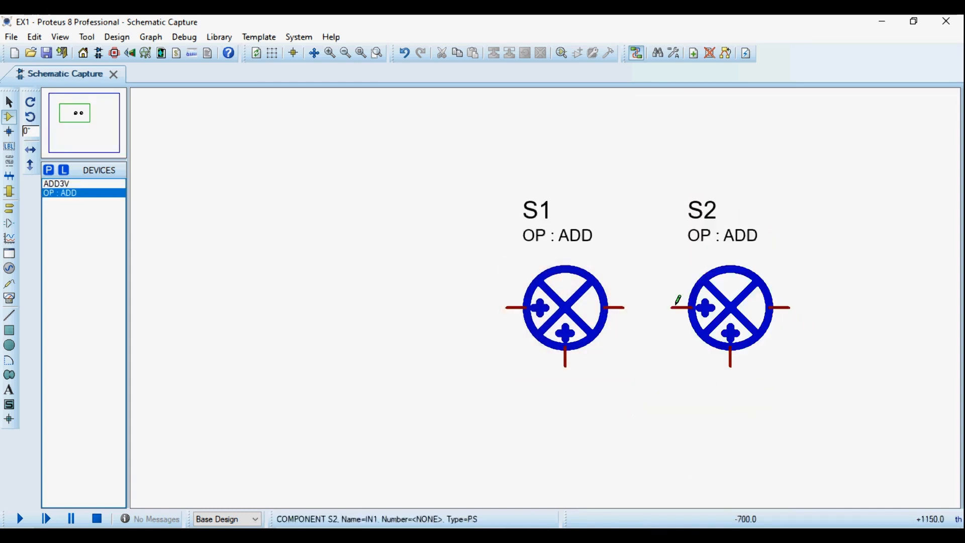
left_click(624, 308)
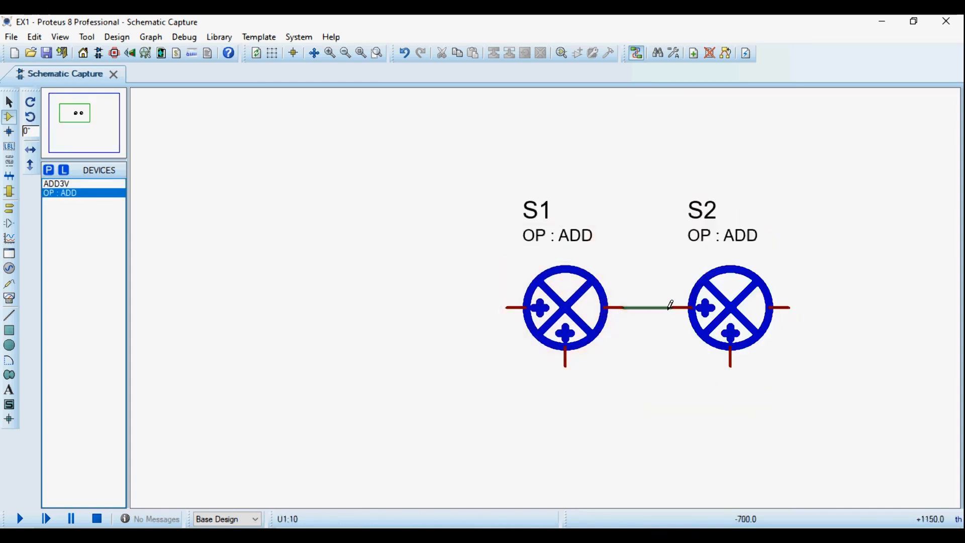
left_click(672, 307)
Step: Place three INPUT terminals to the left of the S1 summer
left_click(9, 208)
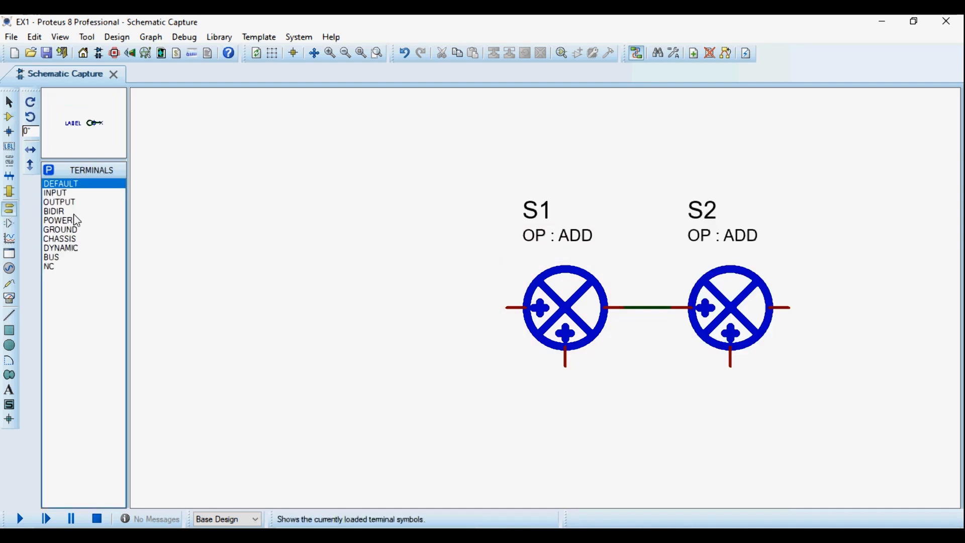
left_click(58, 192)
left_click(381, 270)
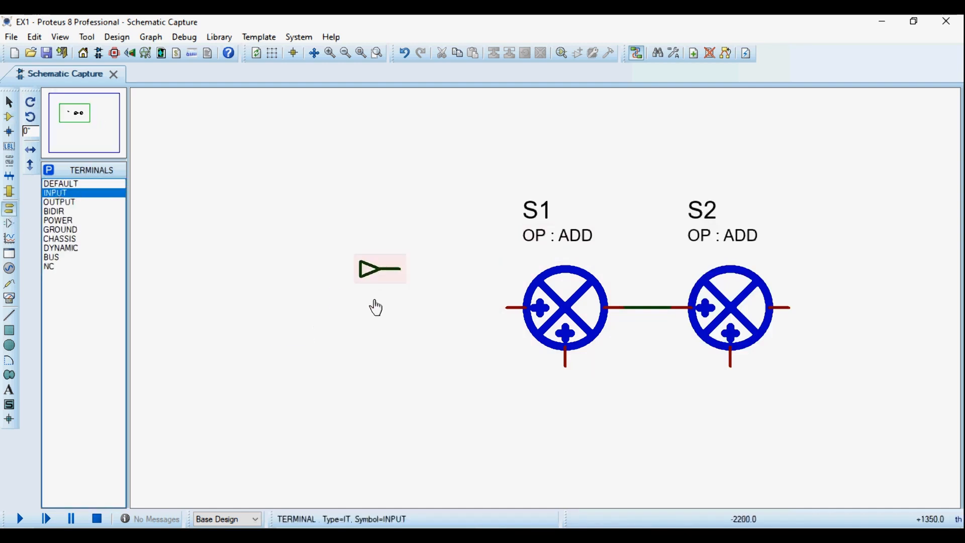
left_click(370, 357)
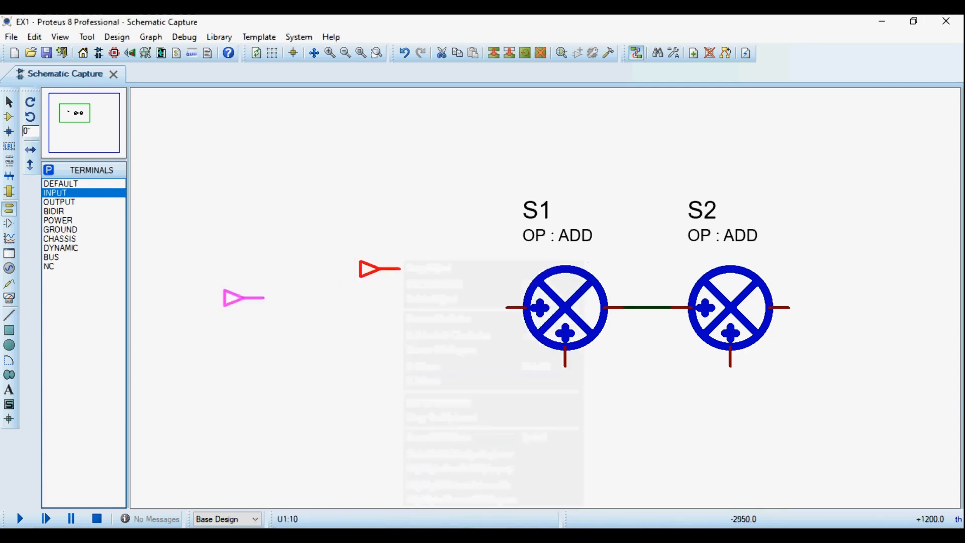
left_click(253, 308)
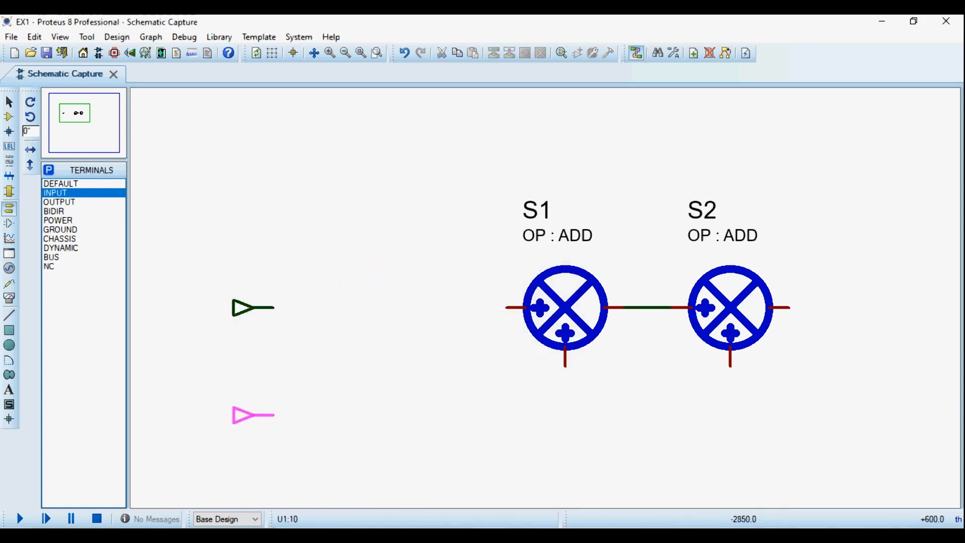
left_click(262, 405)
left_click(262, 473)
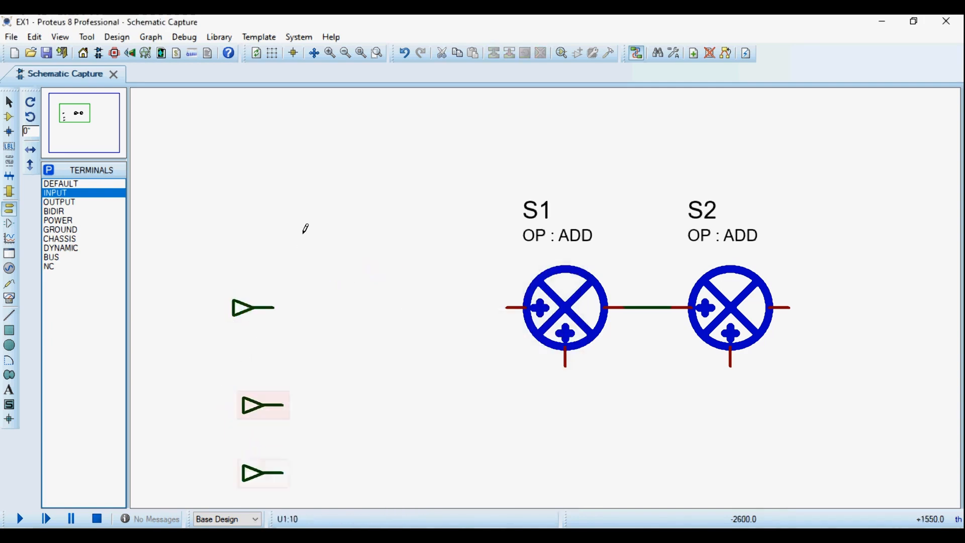
Step: Wire the inputs to S1's left and lower pins and to S2's lower pin
left_click(274, 308)
left_click(507, 307)
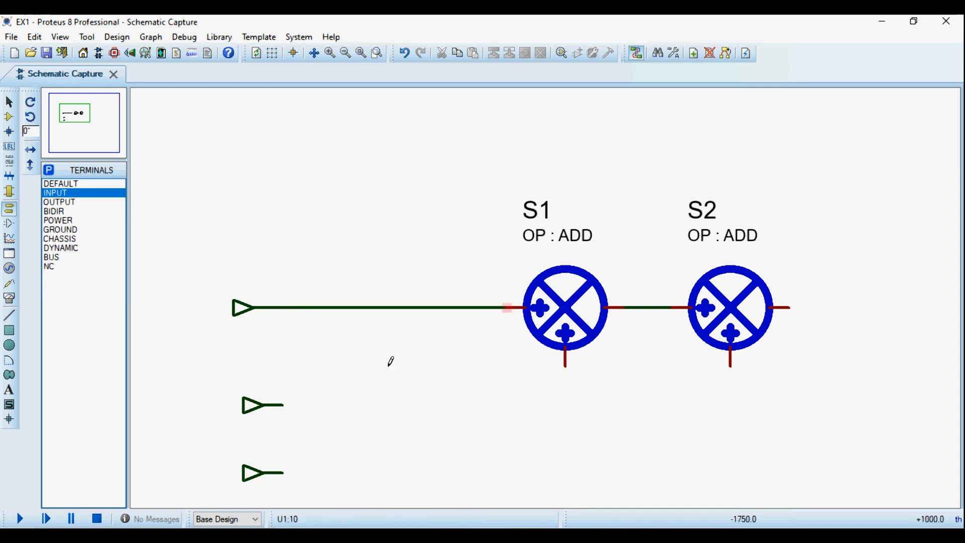
left_click(283, 405)
left_click(564, 361)
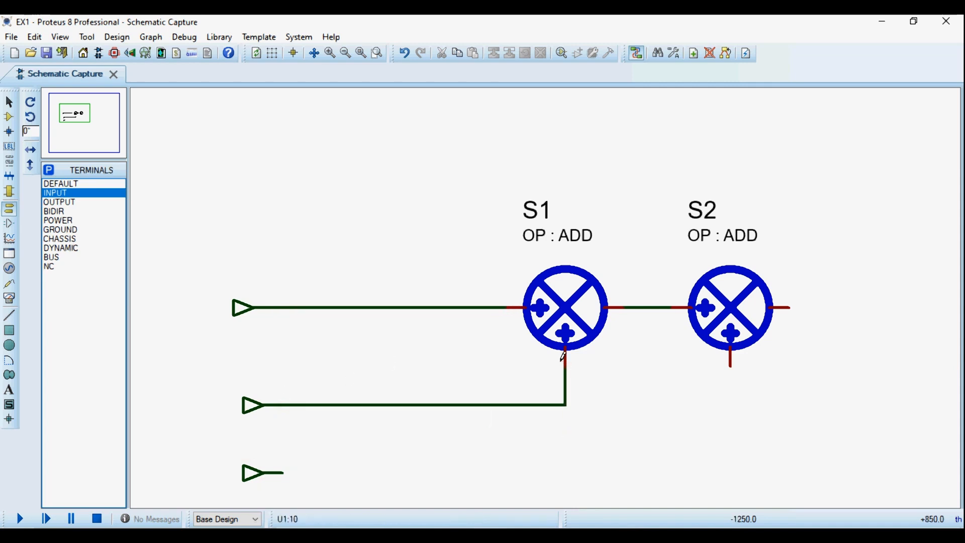
left_click(283, 473)
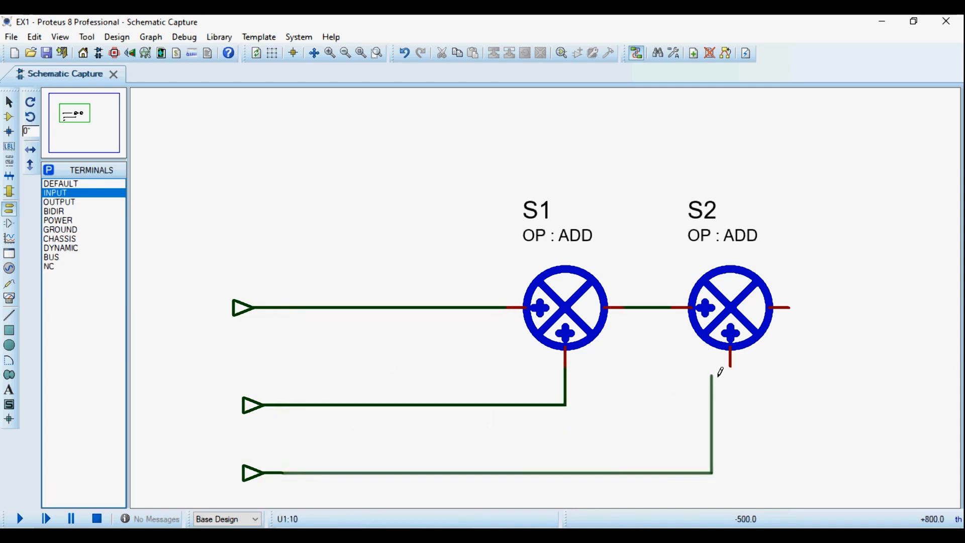
left_click(731, 366)
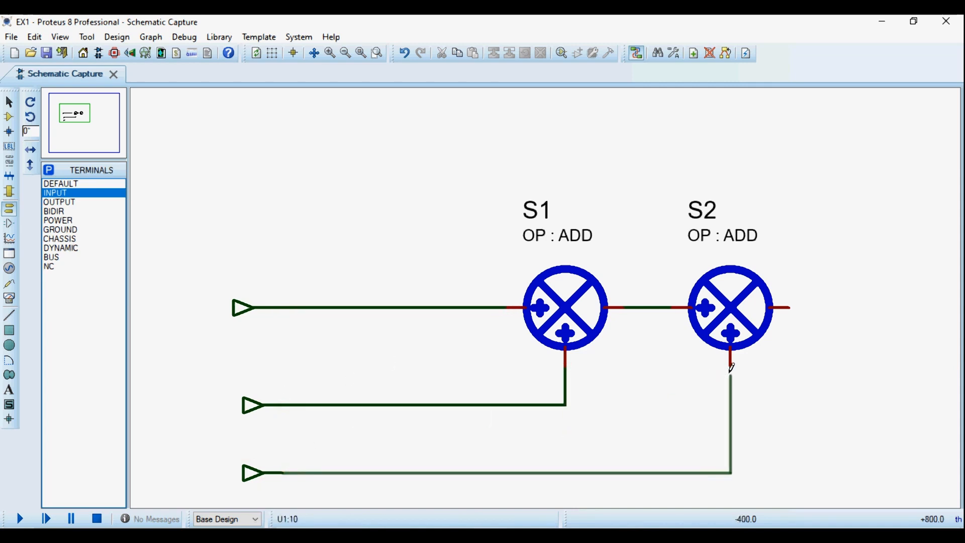
Step: Place an OUTPUT terminal right of S2 and wire S2's output to it
left_click(56, 202)
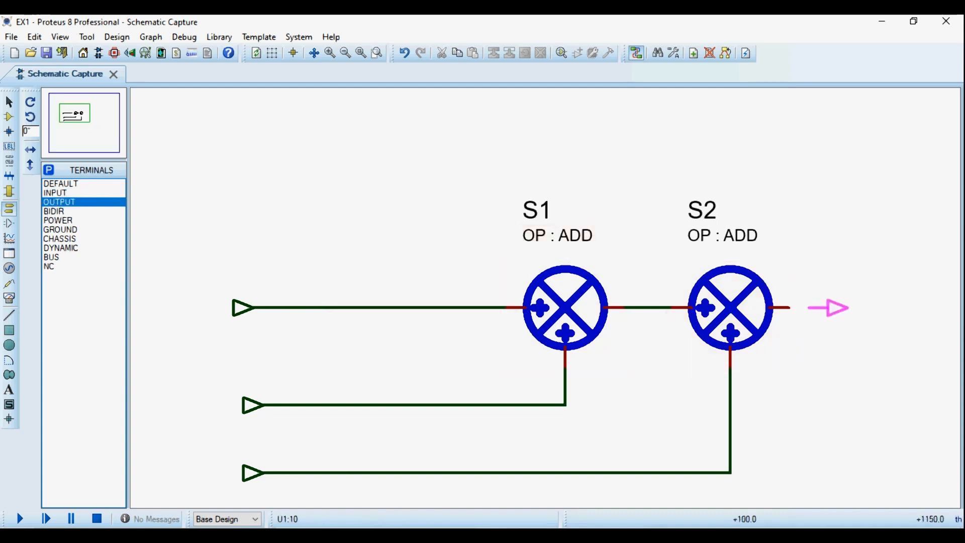
left_click(809, 308)
left_click(810, 307)
left_click(789, 308)
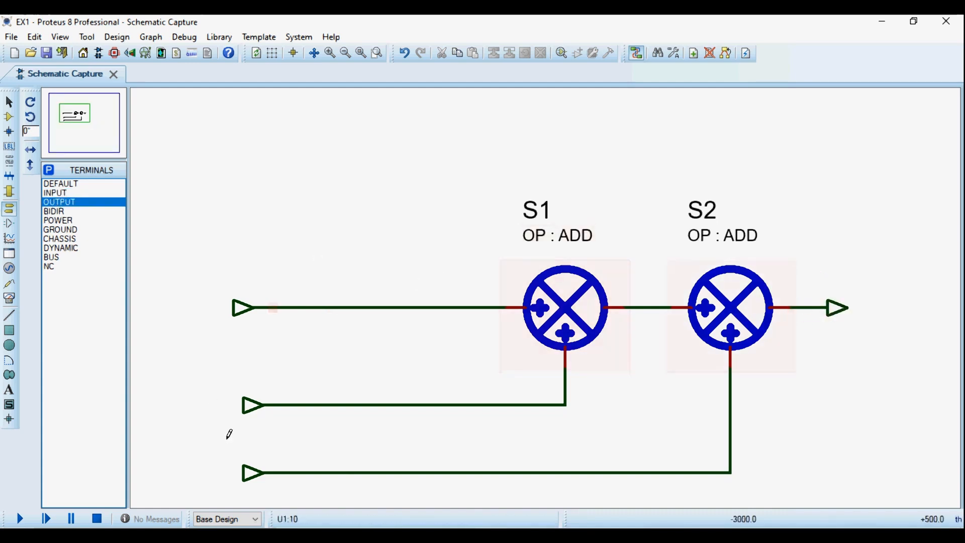
Step: Move the middle and bottom input terminals up closer to the adders
right_click(254, 405)
left_click(302, 150)
left_click(244, 375)
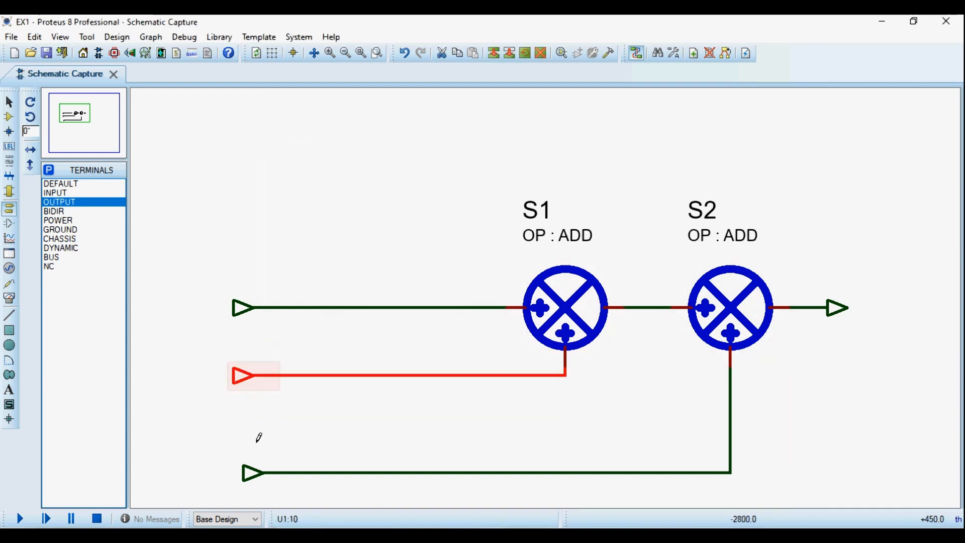
left_click_drag(250, 468, 242, 427)
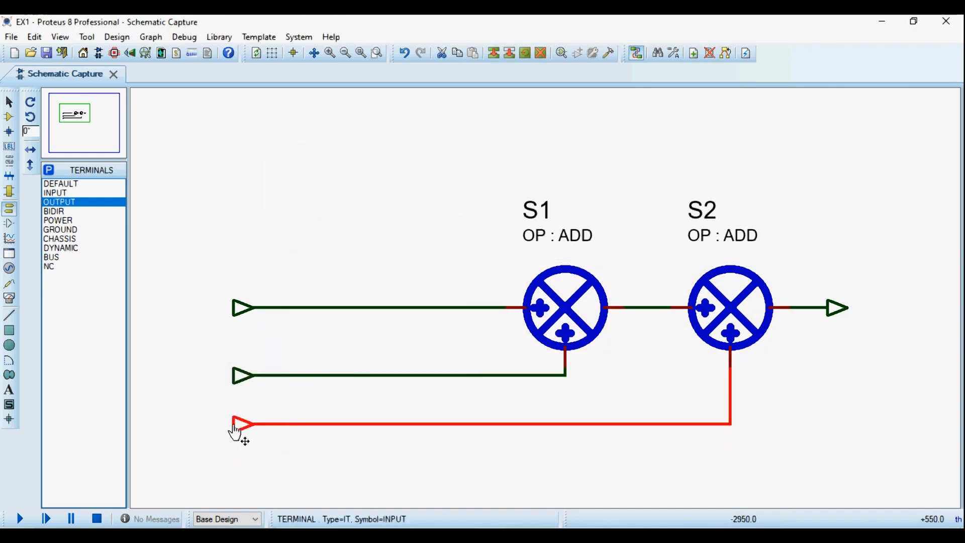
left_click(431, 478)
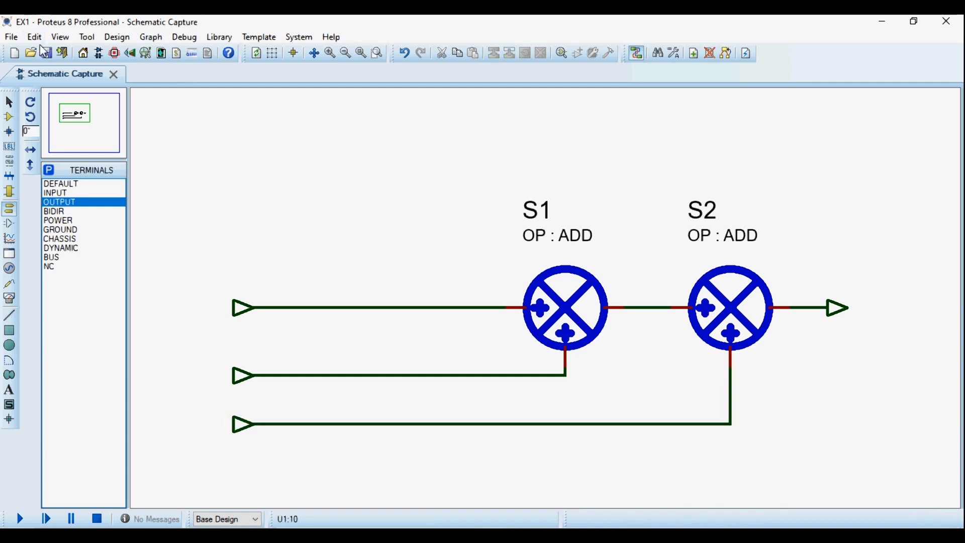
right_click(255, 147)
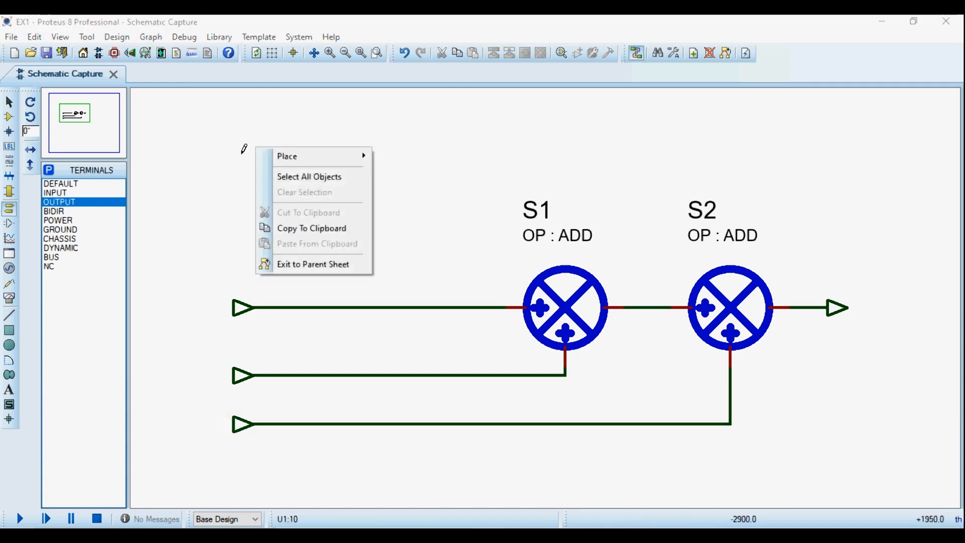
left_click(297, 269)
scroll(338, 209, "up", 2)
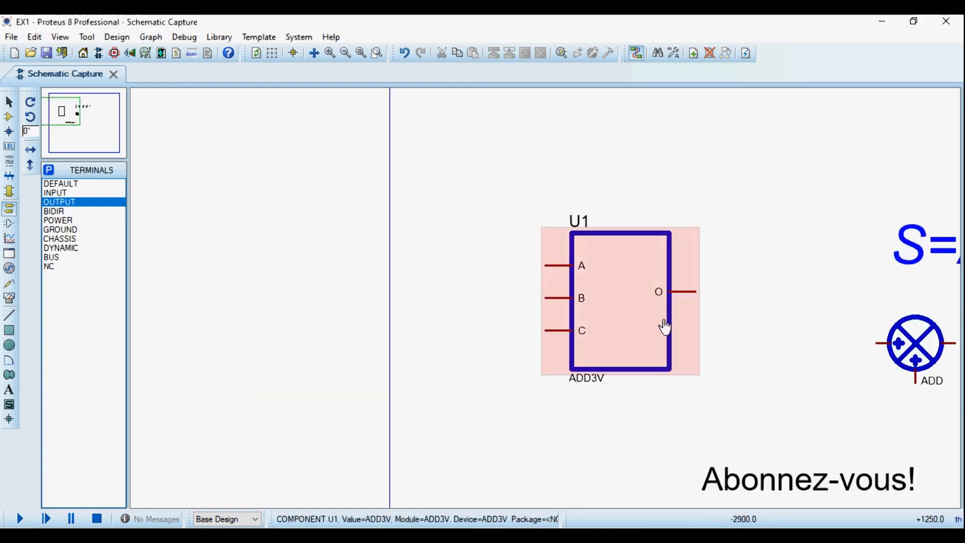
scroll(665, 327, "up", 1)
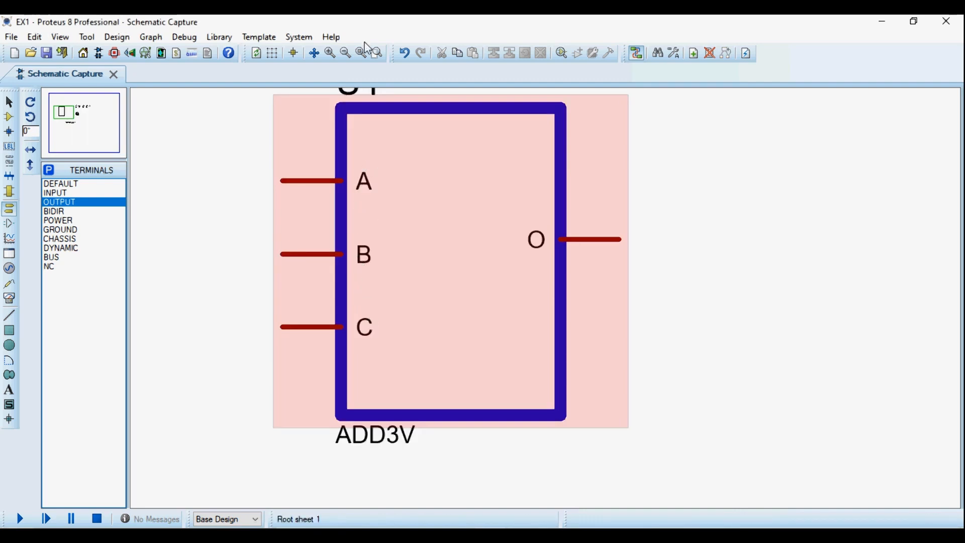
right_click(417, 208)
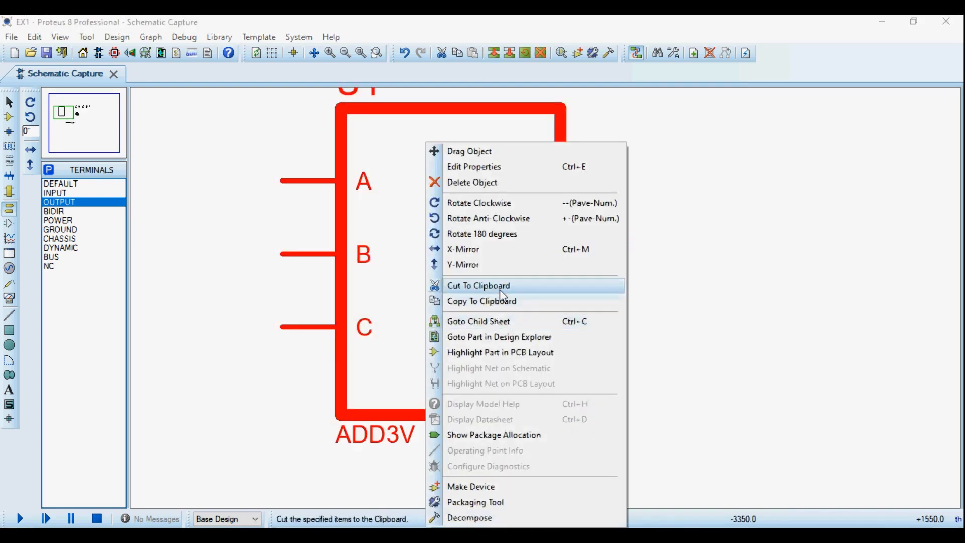
left_click(480, 321)
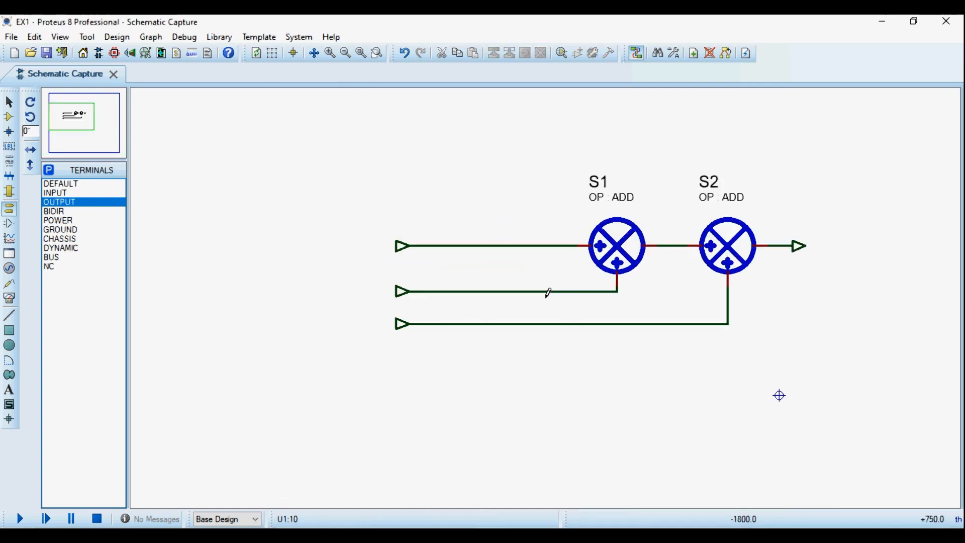
scroll(546, 297, "up", 1)
Step: Label the top, middle and bottom input terminals A, B, C and the output terminal O
double_click(332, 226)
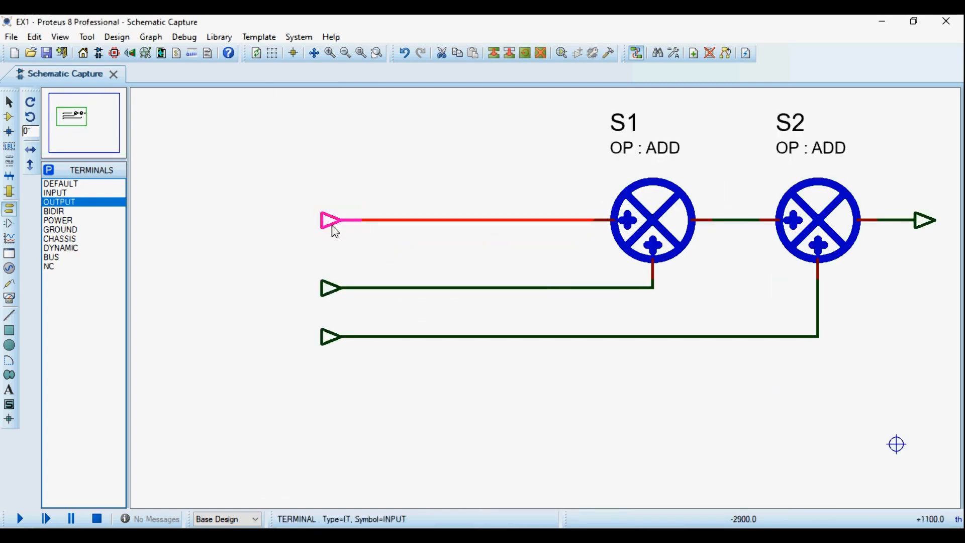
type("A")
key("Return")
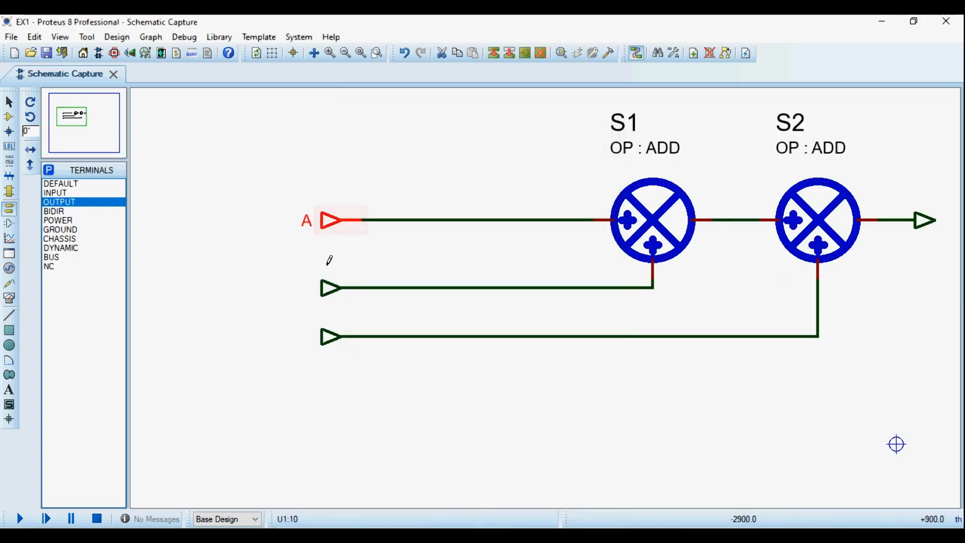
double_click(328, 288)
type("B")
key("Return")
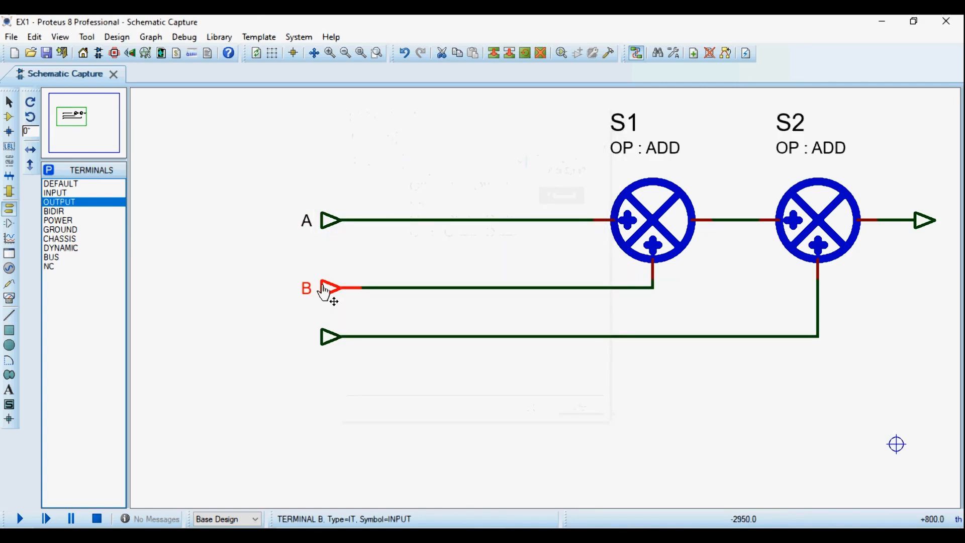
double_click(328, 336)
type("C")
key("Return")
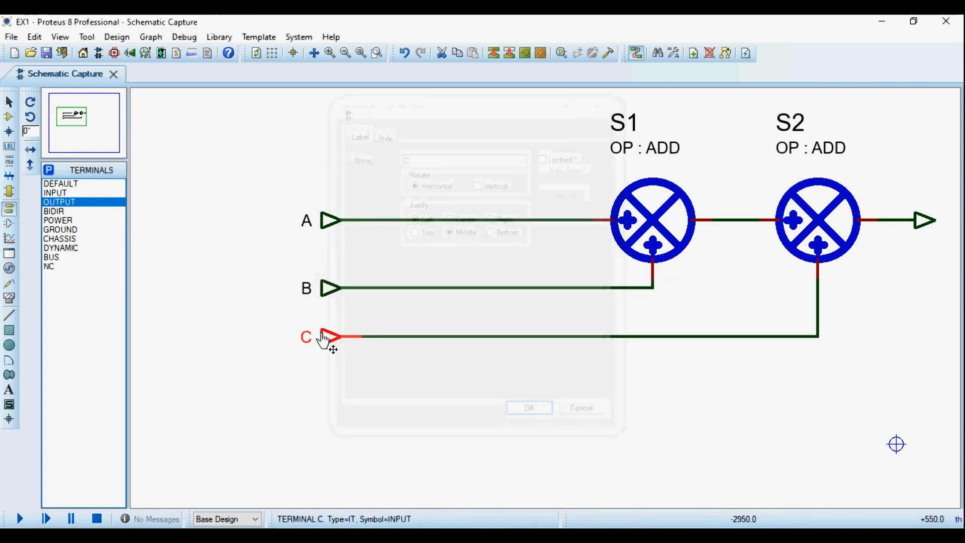
double_click(918, 221)
type("O")
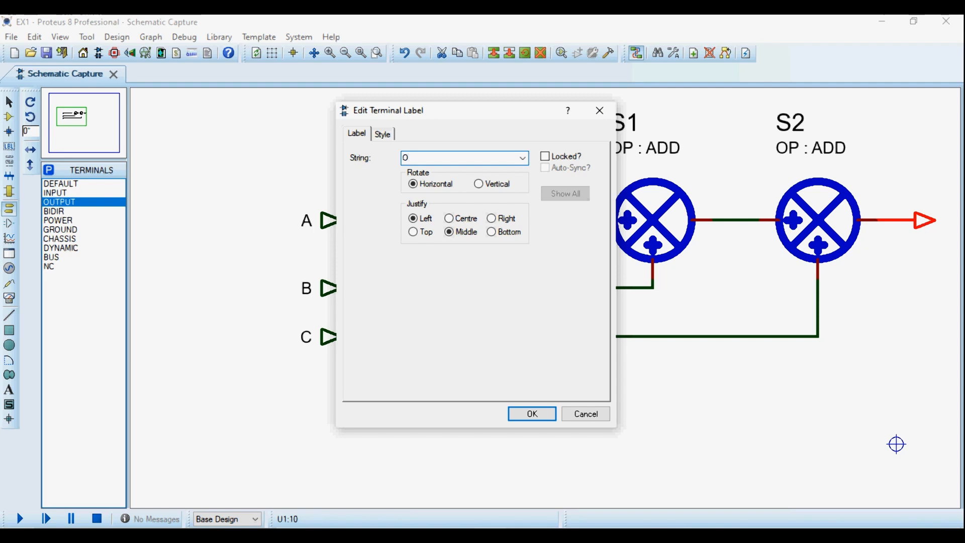
key("Return")
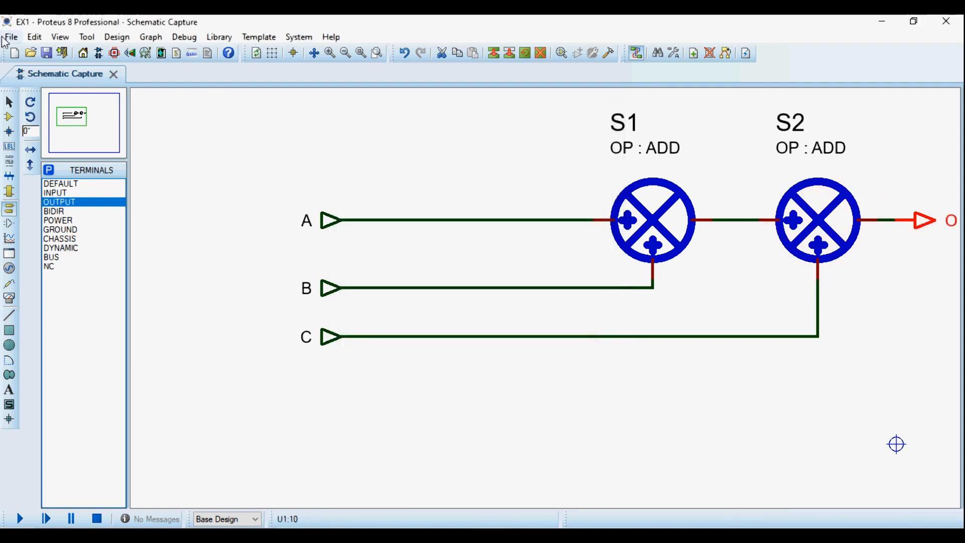
Step: Review the design properties and close them without changes
scroll(475, 293, "down", 1)
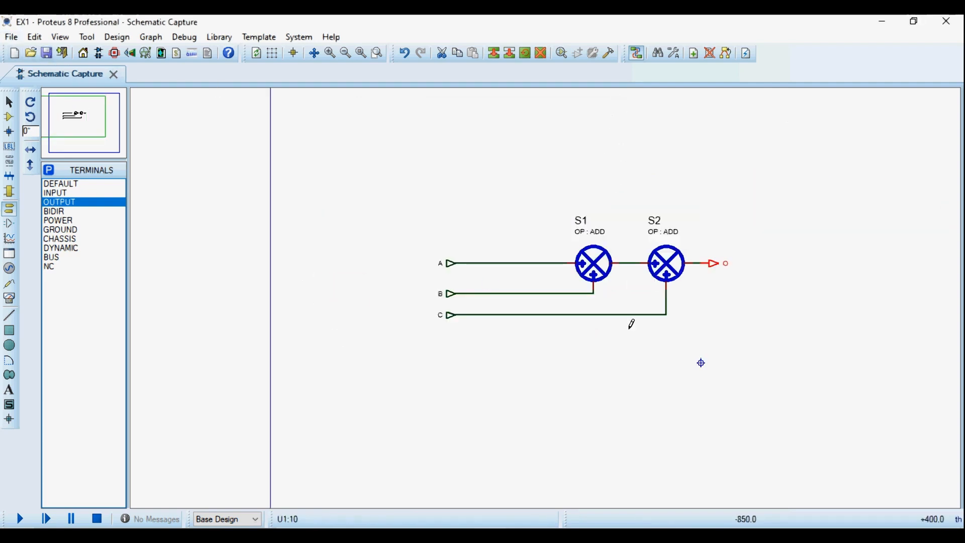
scroll(632, 324, "up", 2)
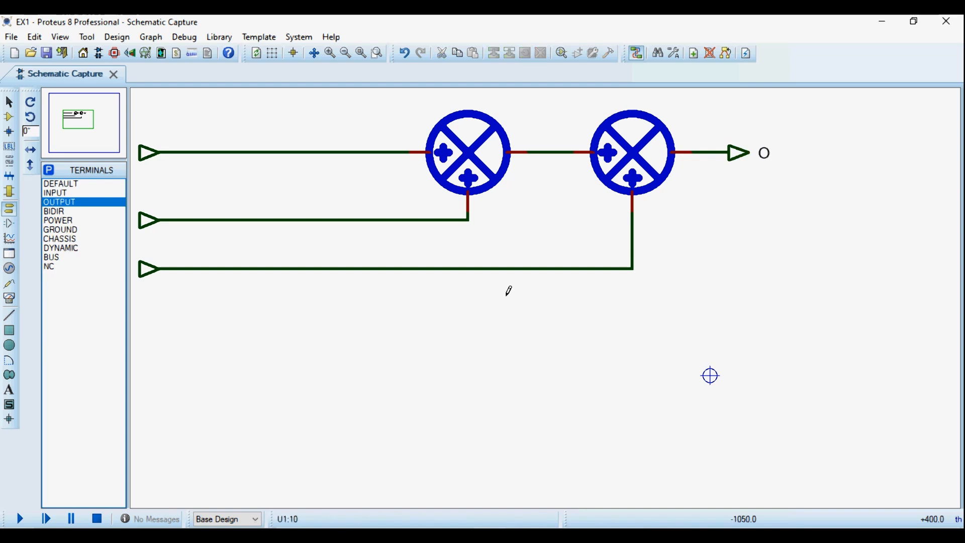
scroll(583, 302, "down", 1)
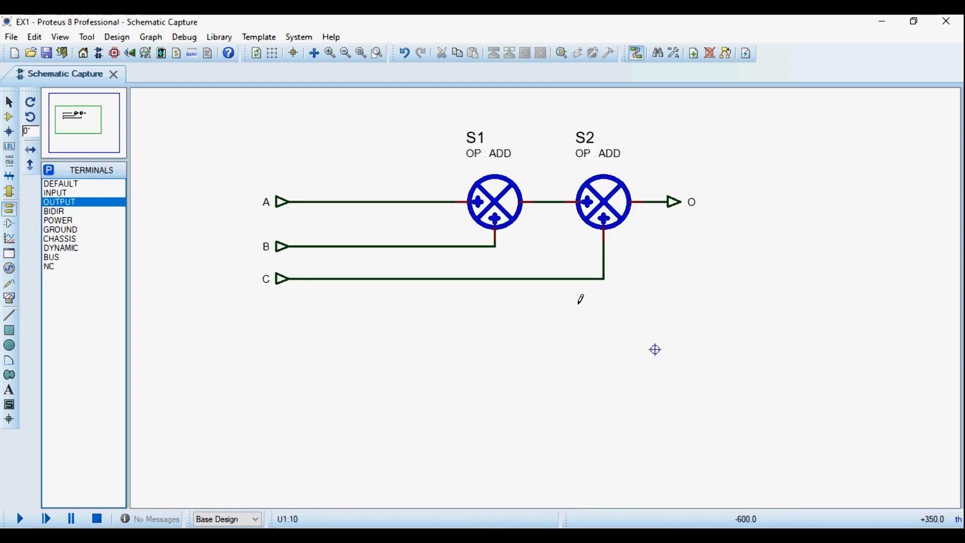
scroll(487, 210, "up", 1)
left_click(117, 37)
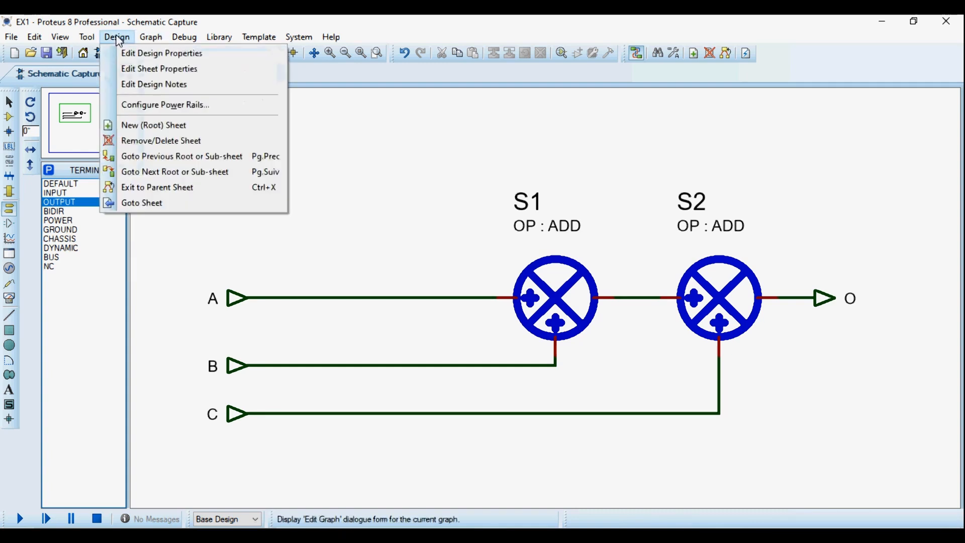
left_click(126, 56)
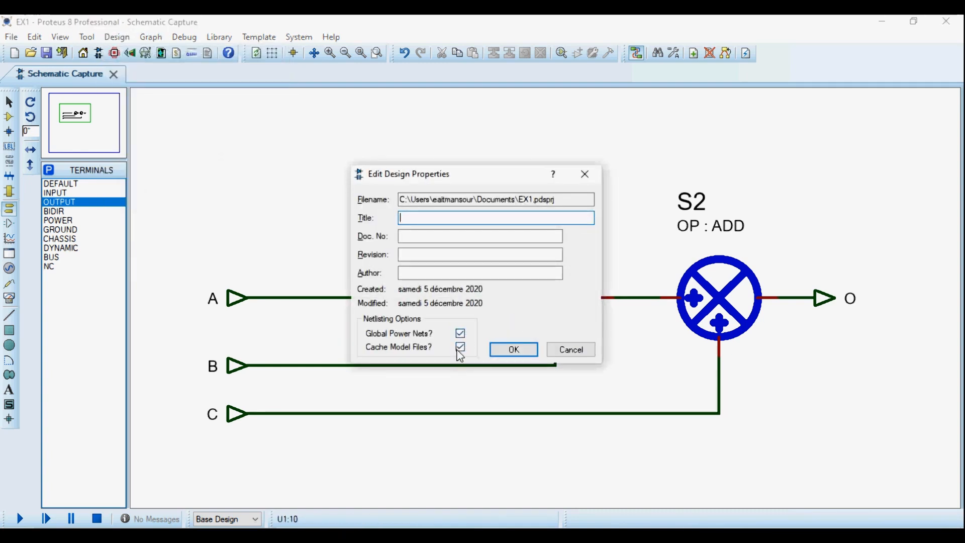
left_click(513, 349)
Step: Tick Non-physical sheet and External .MOD file in the sheet properties
left_click(117, 37)
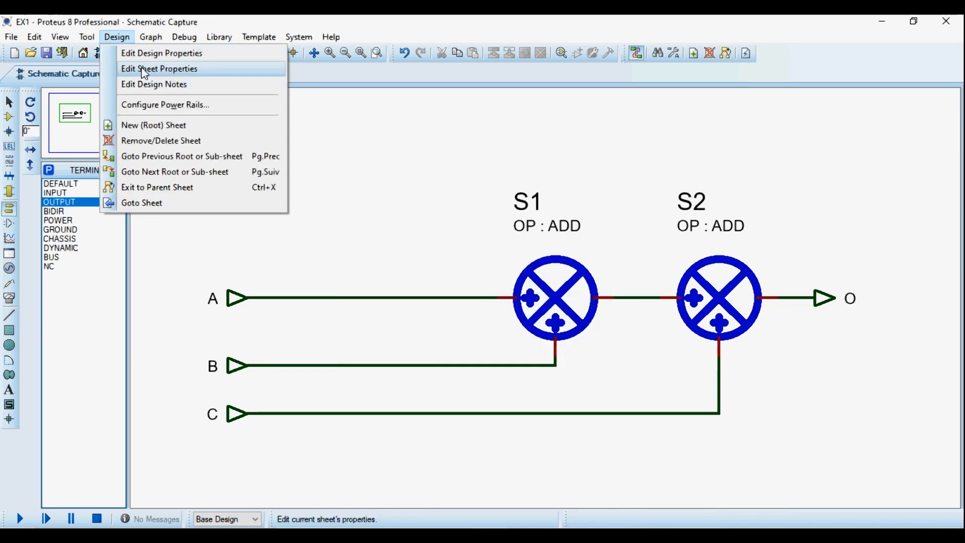
left_click(145, 70)
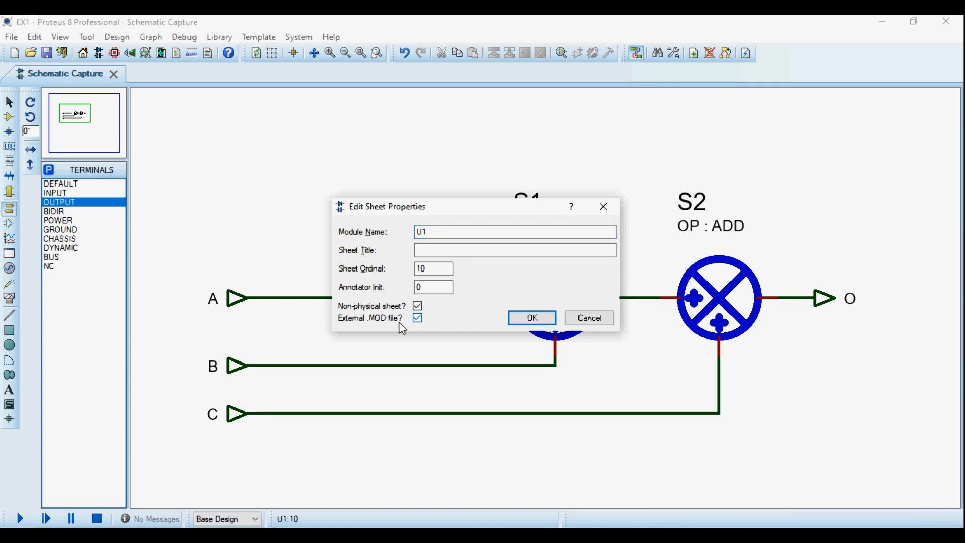
left_click(510, 321)
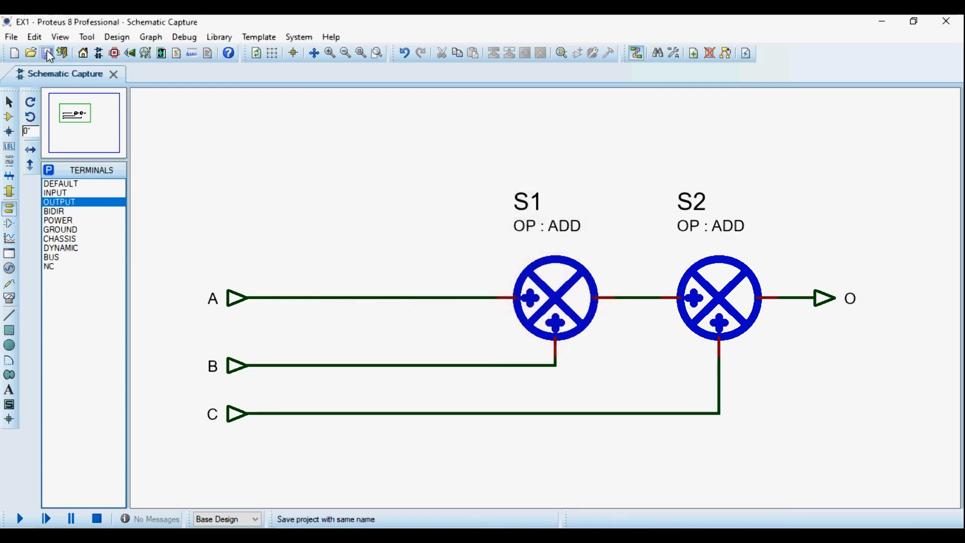
Step: Exit to the parent sheet and box-select the ADD3V block U1
right_click(338, 174)
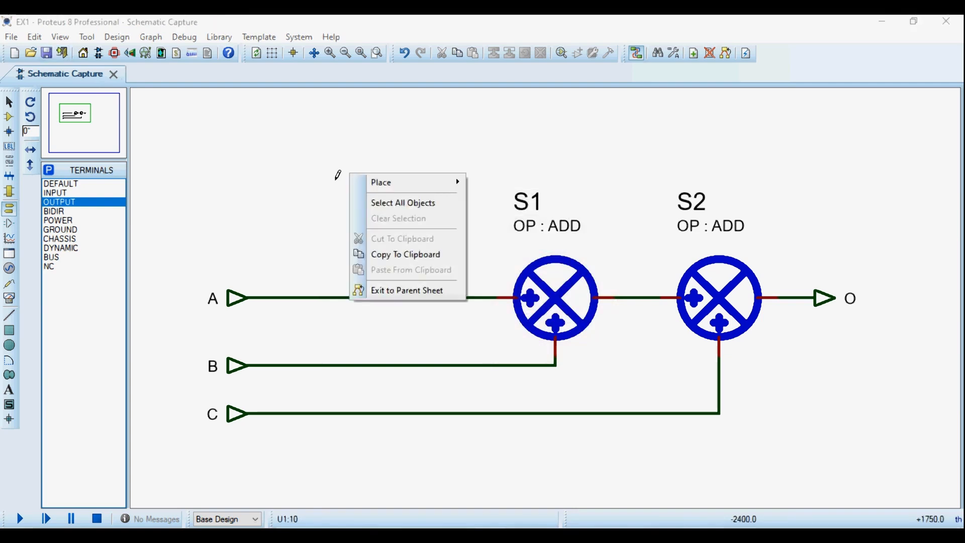
left_click(405, 289)
left_click_drag(642, 137, 474, 248)
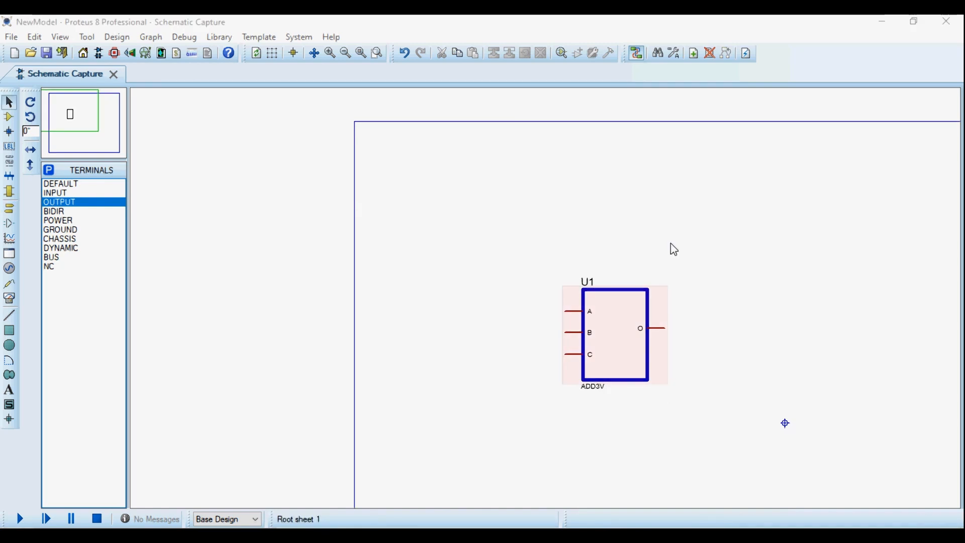
left_click_drag(537, 265, 713, 428)
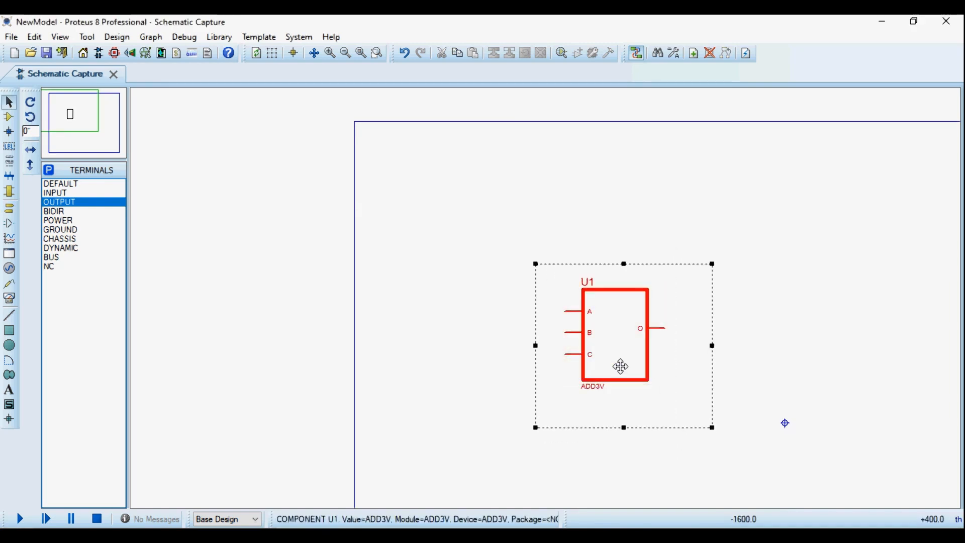
Step: Make Device from U1 with external module ADD3V, saving to EHLIB over the existing ADD3V
right_click(608, 355)
left_click(654, 311)
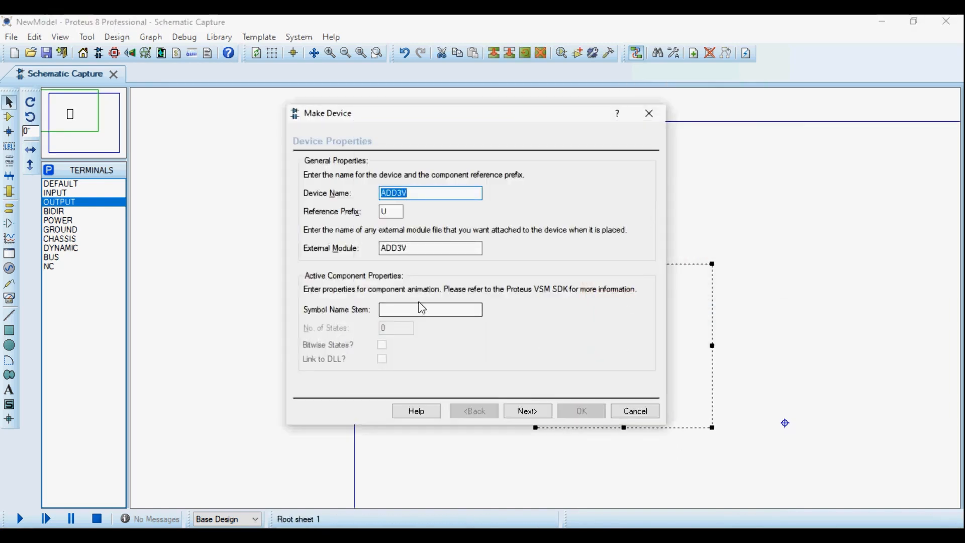
key("Tab")
key("Tab")
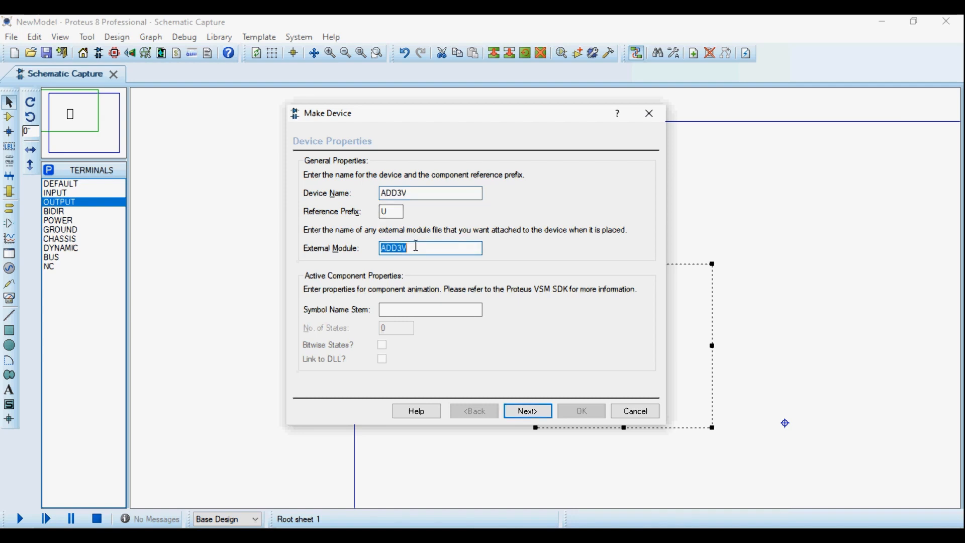
left_click(528, 414)
left_click(529, 414)
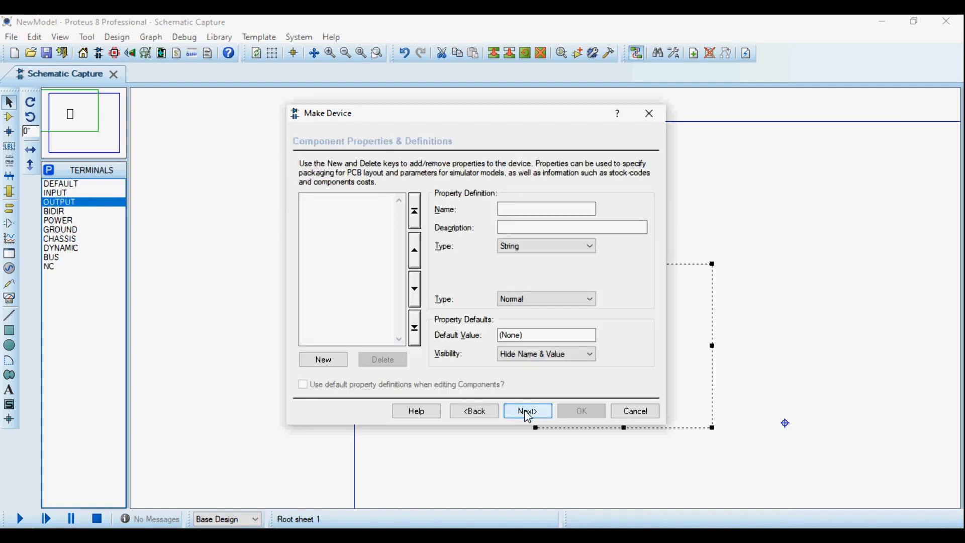
left_click(529, 414)
left_click(529, 414)
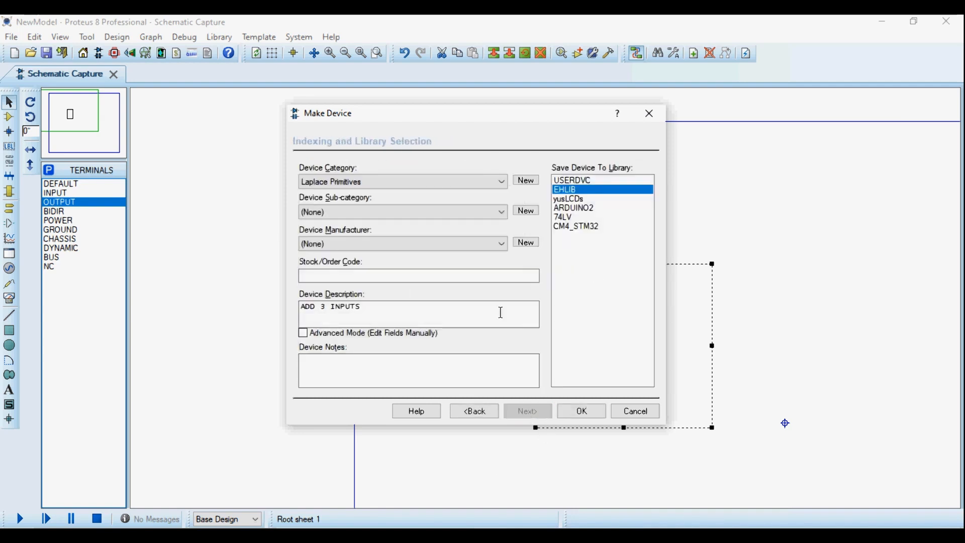
left_click(574, 416)
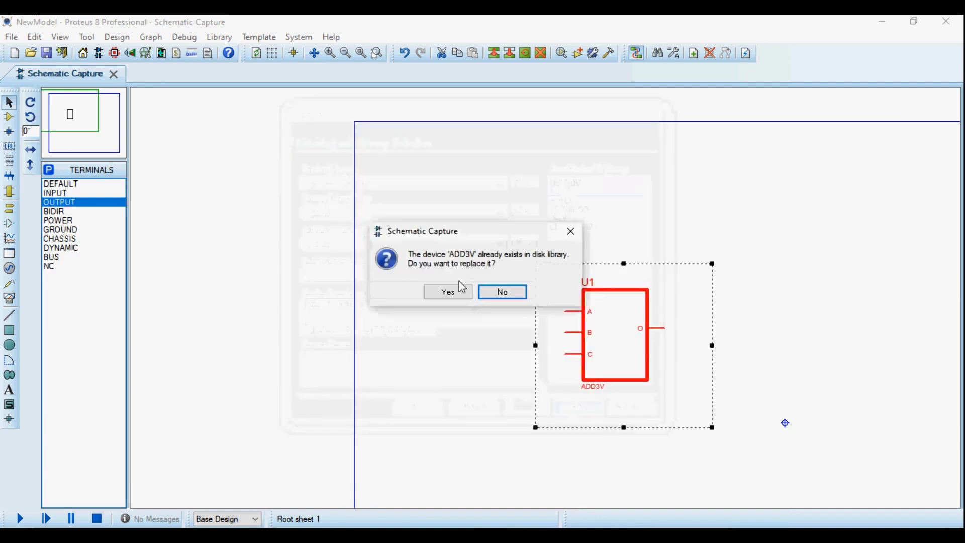
left_click(445, 290)
Step: Update all placed ADD3V instances, then delete block U1 from the sheet
left_click(449, 298)
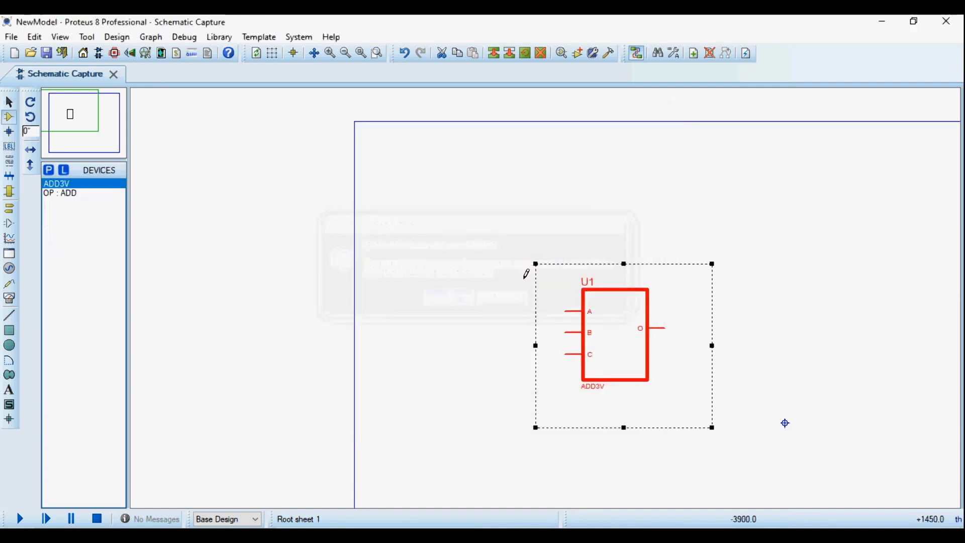
left_click_drag(454, 233, 766, 410)
key("Delete")
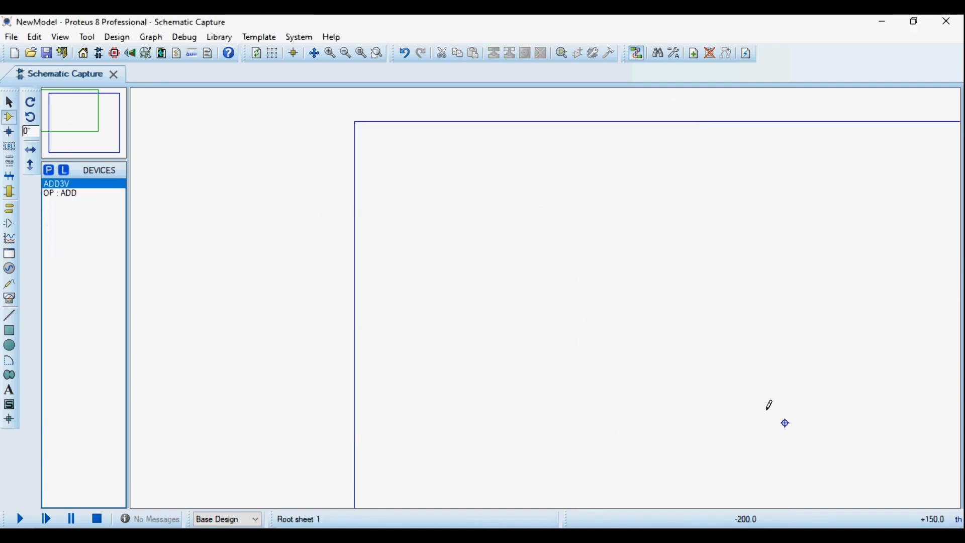
Step: Search the library for ADD, pick ADD3V and place it as block U2
left_click(49, 170)
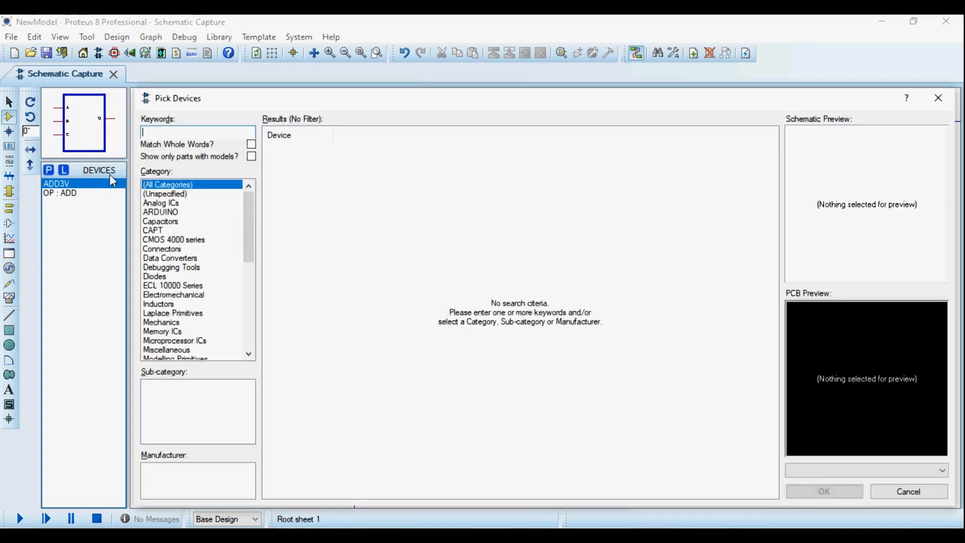
type("ADD3V")
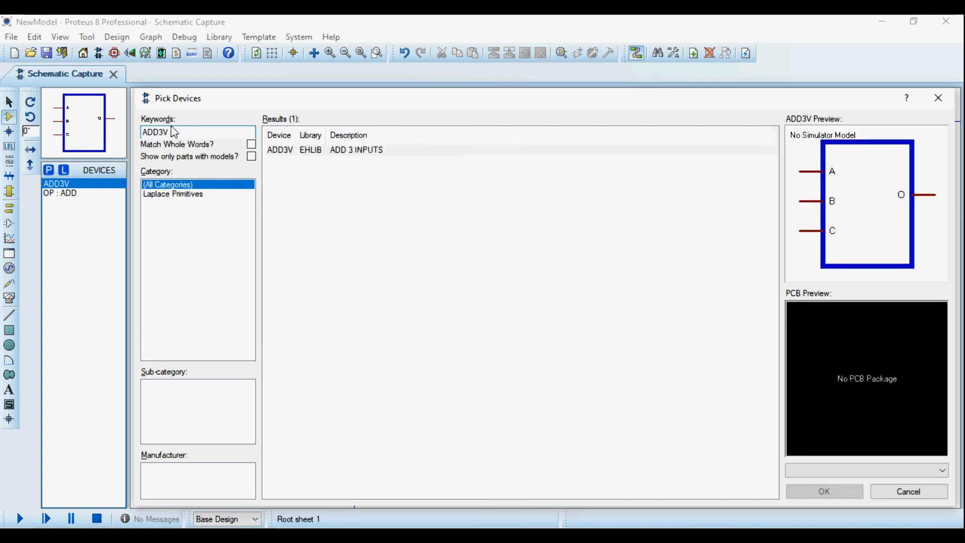
left_click(371, 153)
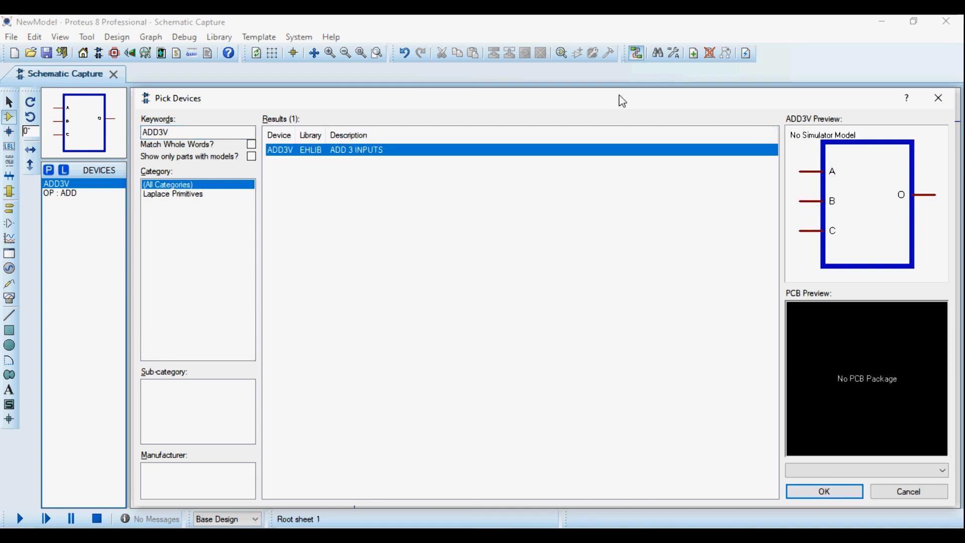
left_click(939, 98)
left_click(545, 317)
left_click(474, 324)
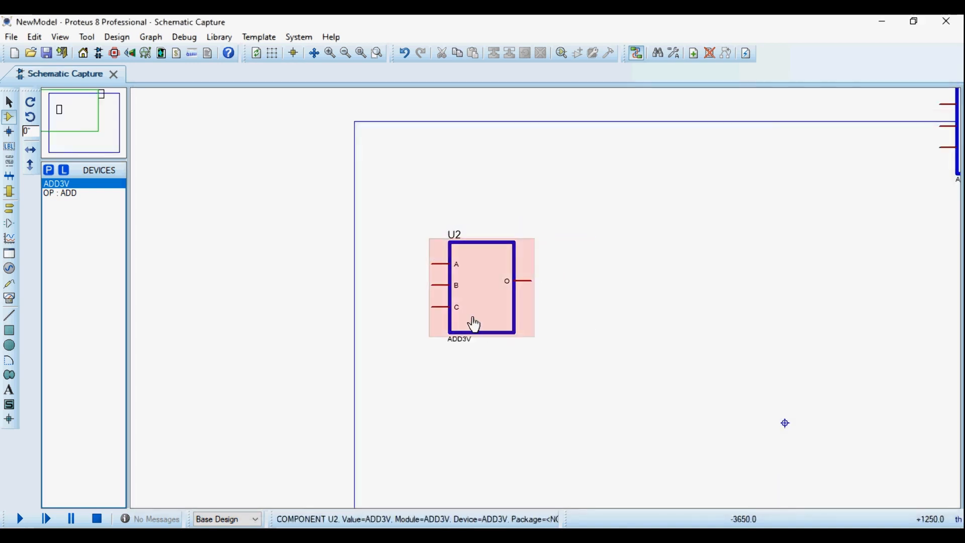
Step: View U2's S1/S2 adder child sheet, then close the project discarding changes
right_click(474, 325)
left_click(523, 321)
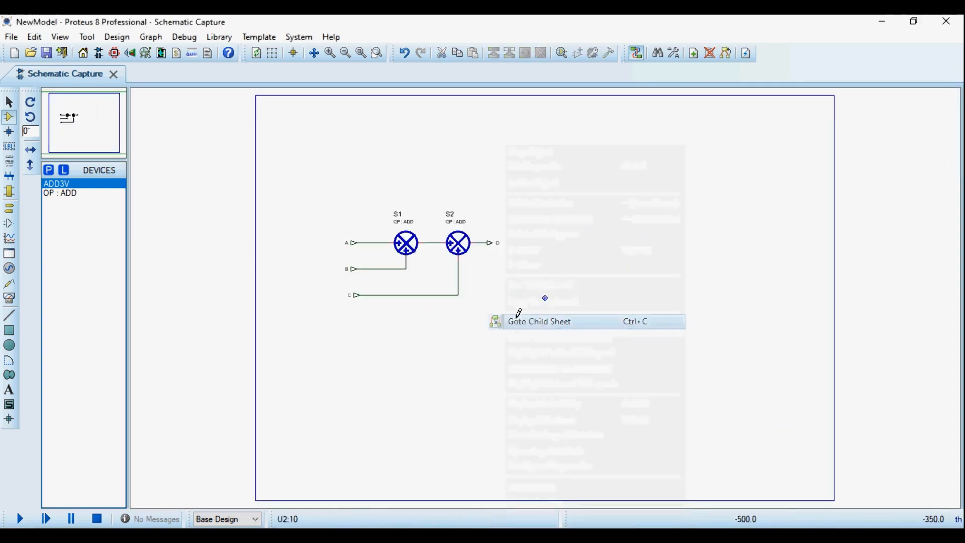
scroll(401, 278, "up", 2)
scroll(430, 296, "down", 2)
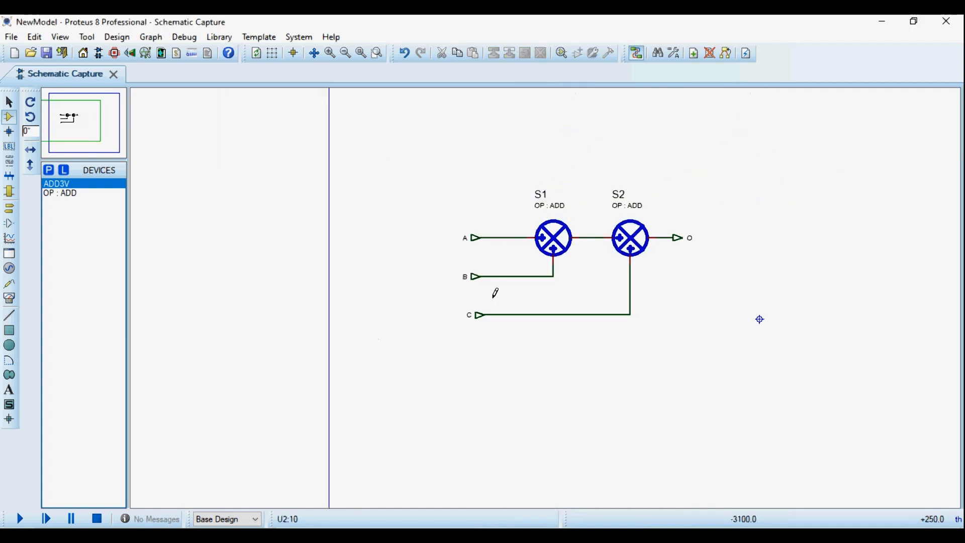
scroll(568, 273, "up", 1)
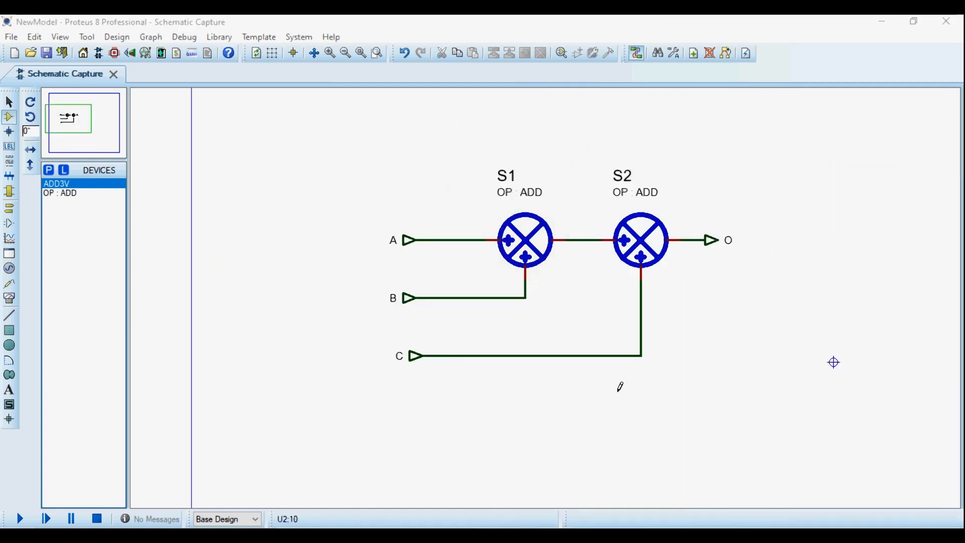
left_click(947, 26)
left_click(479, 289)
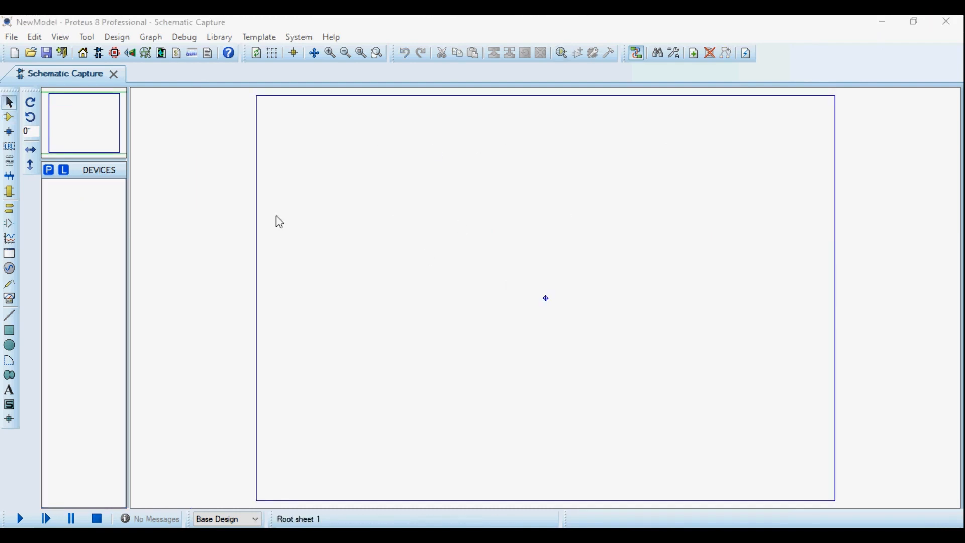
Step: Find add3v in the library and place ADD3V block U1, zooming in on it
left_click(48, 170)
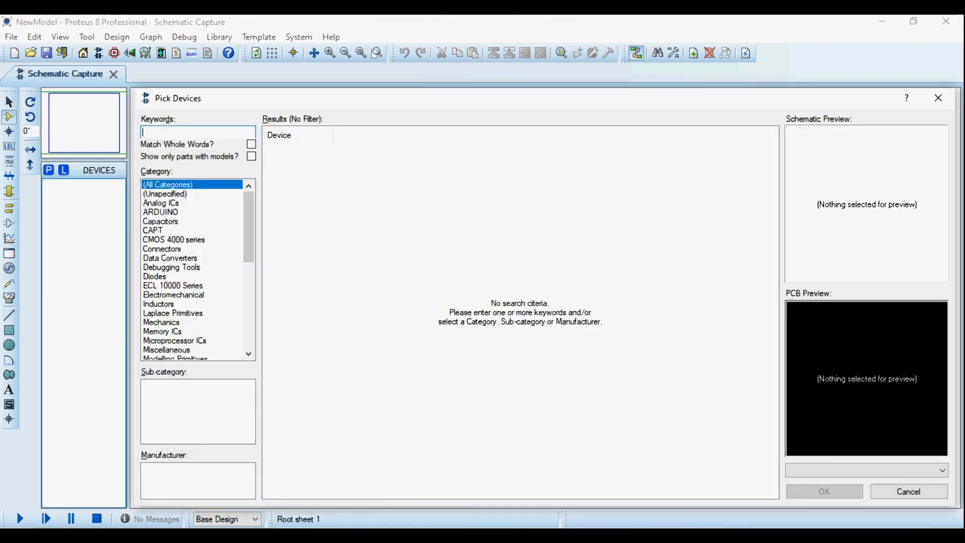
type("a")
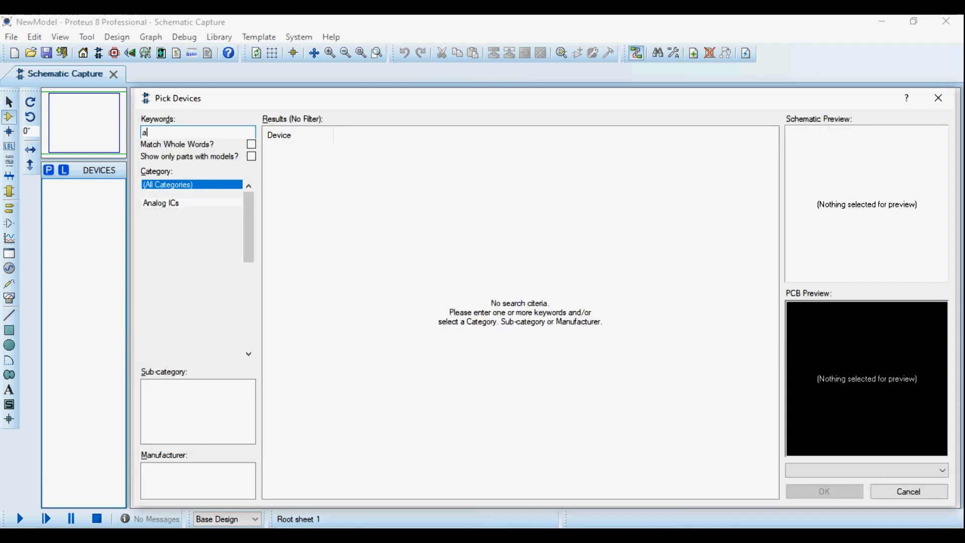
type("dd3v")
double_click(325, 150)
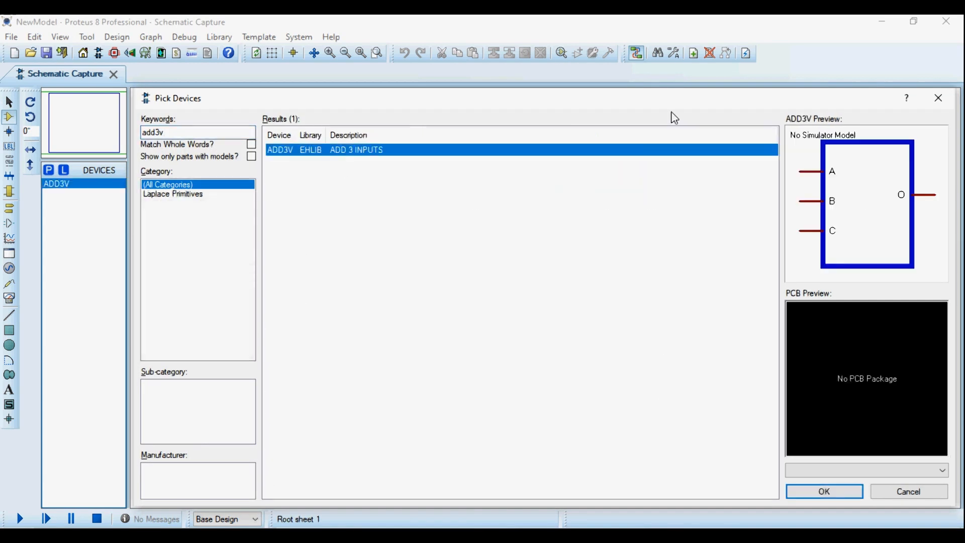
left_click(938, 98)
left_click(409, 255)
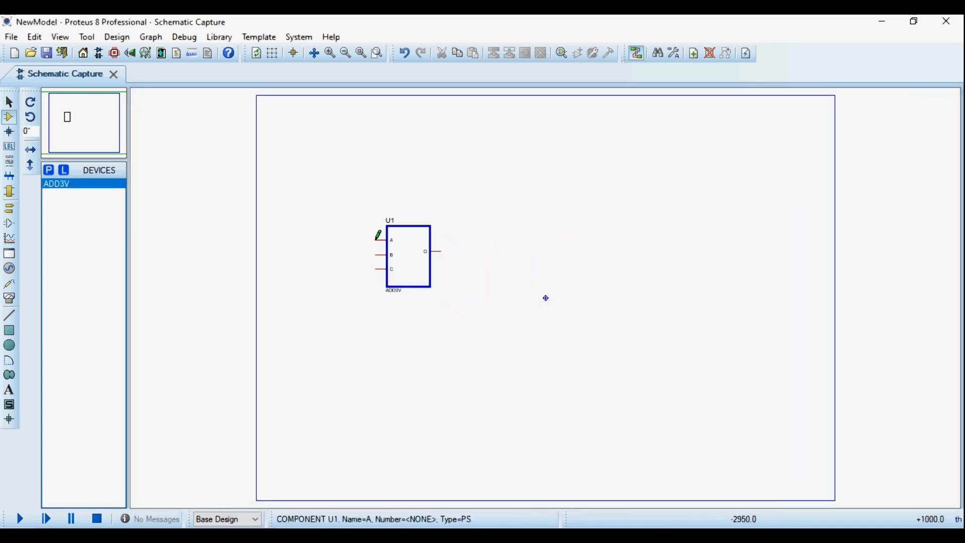
key("F6")
Step: Check the design and sheet properties, closing both unchanged
left_click(116, 37)
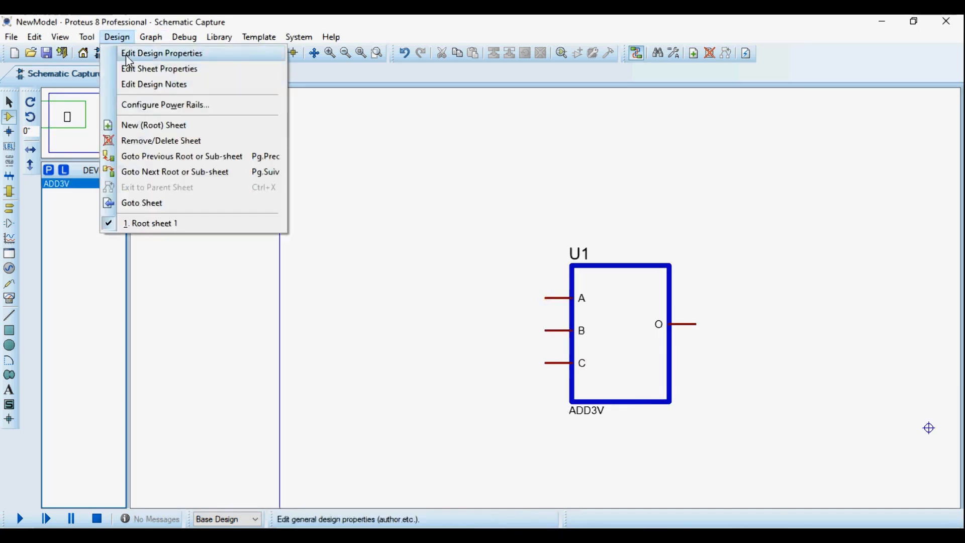
left_click(151, 52)
left_click(513, 349)
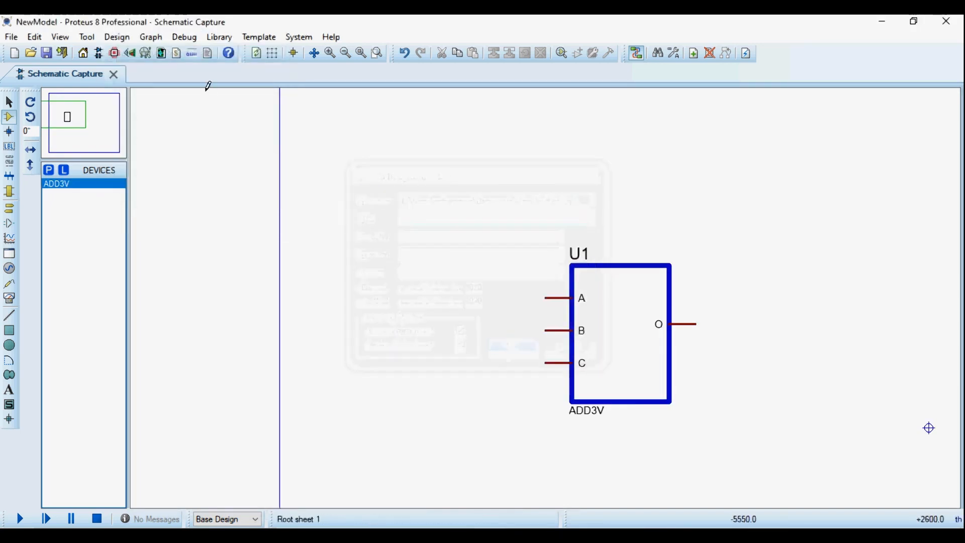
left_click(119, 40)
left_click(146, 67)
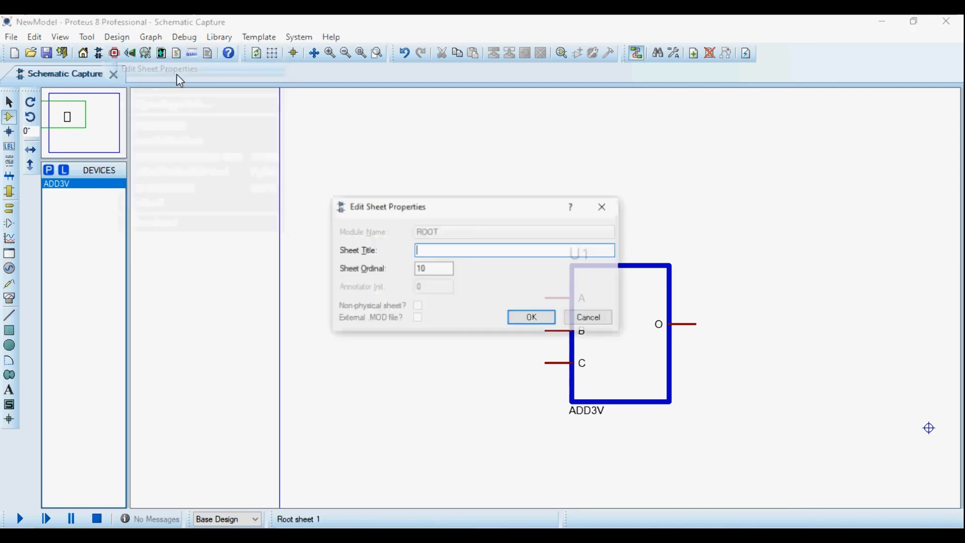
left_click(523, 319)
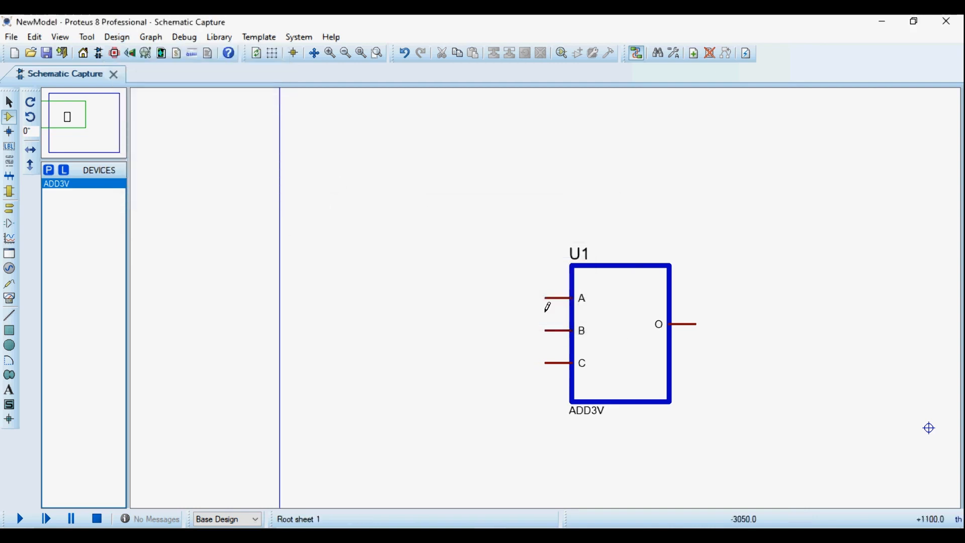
Step: Inspect component U1's properties twice without changes
double_click(610, 306)
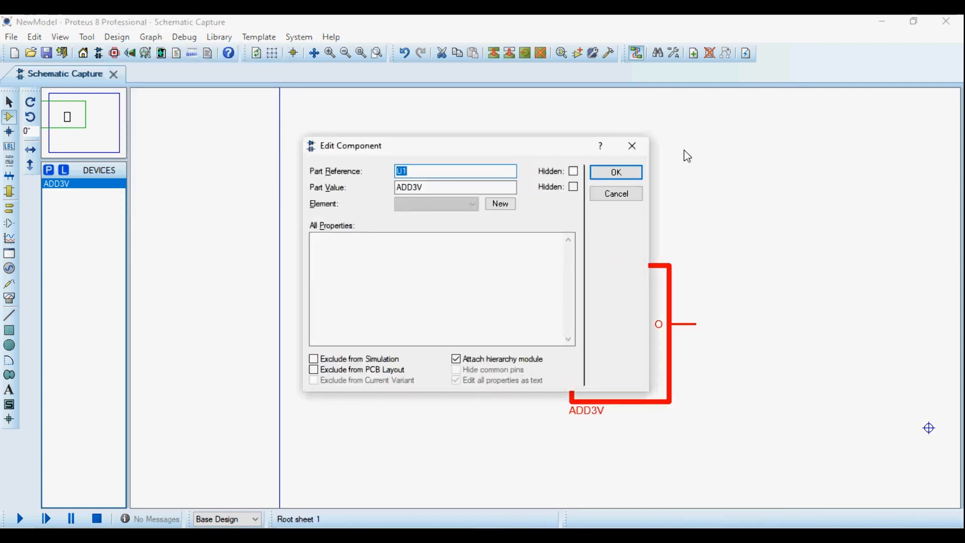
left_click(637, 146)
double_click(620, 371)
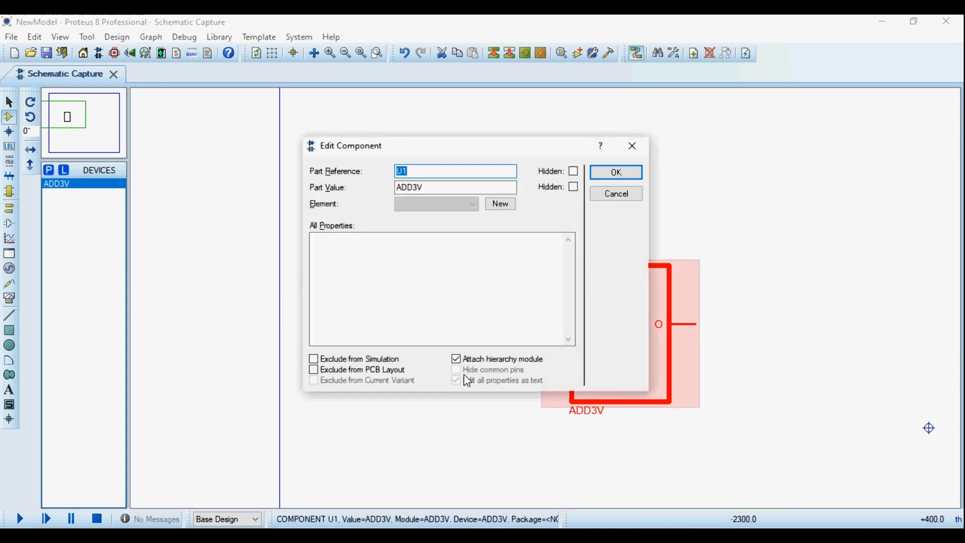
left_click(632, 146)
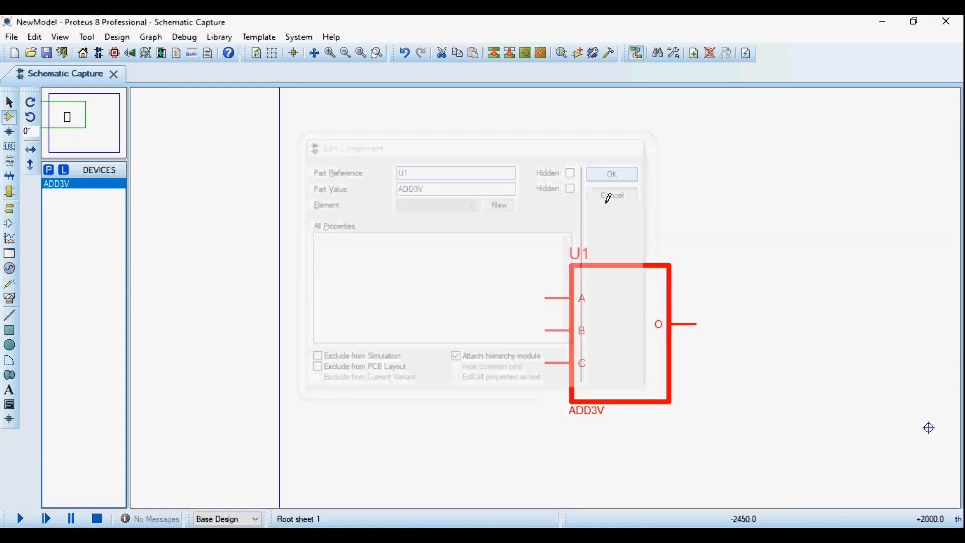
right_click(599, 306)
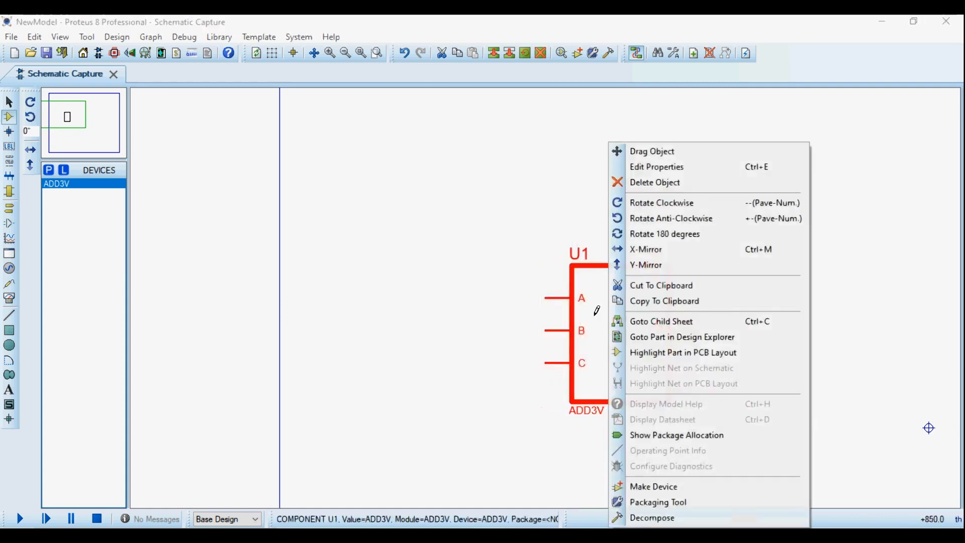
Step: Go into U1's child sheet and inspect the S1/S2 adder circuit
left_click(662, 322)
scroll(520, 282, "up", 3)
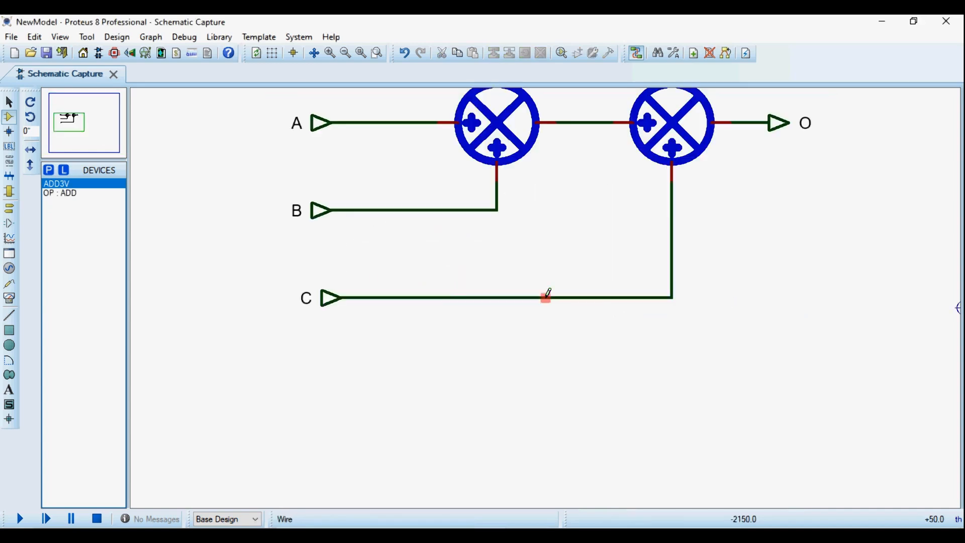
scroll(546, 296, "down", 3)
scroll(564, 250, "up", 3)
scroll(548, 296, "down", 3)
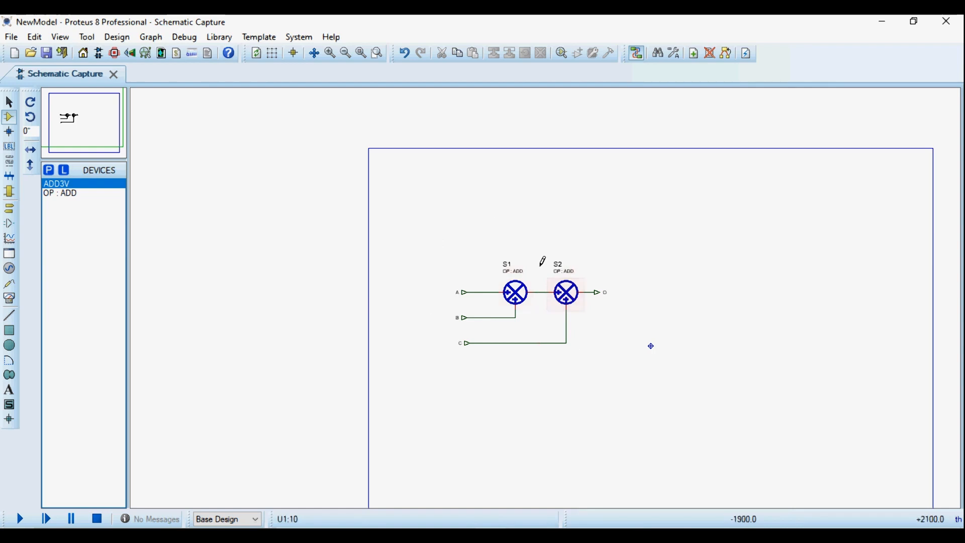
scroll(595, 308, "up", 3)
scroll(543, 296, "down", 2)
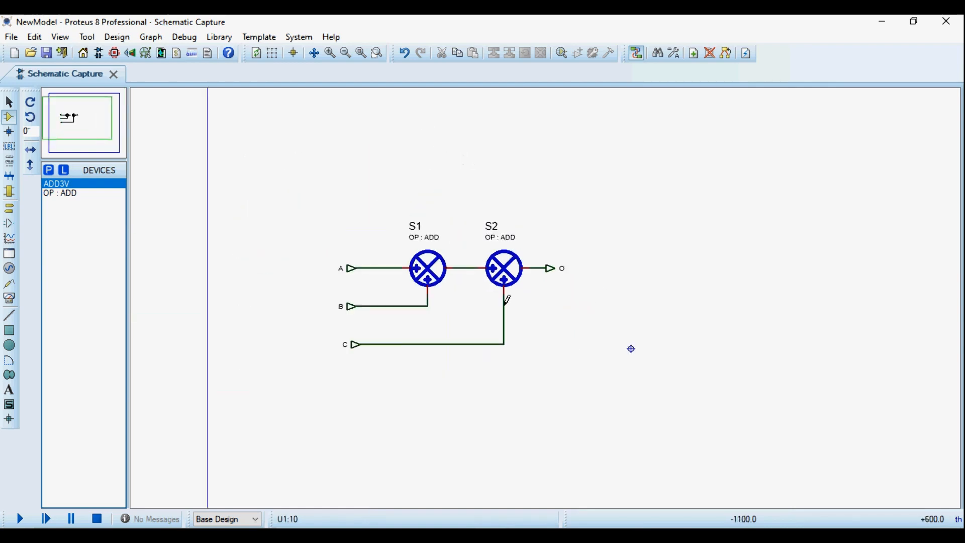
scroll(352, 320, "up", 2)
scroll(547, 294, "down", 2)
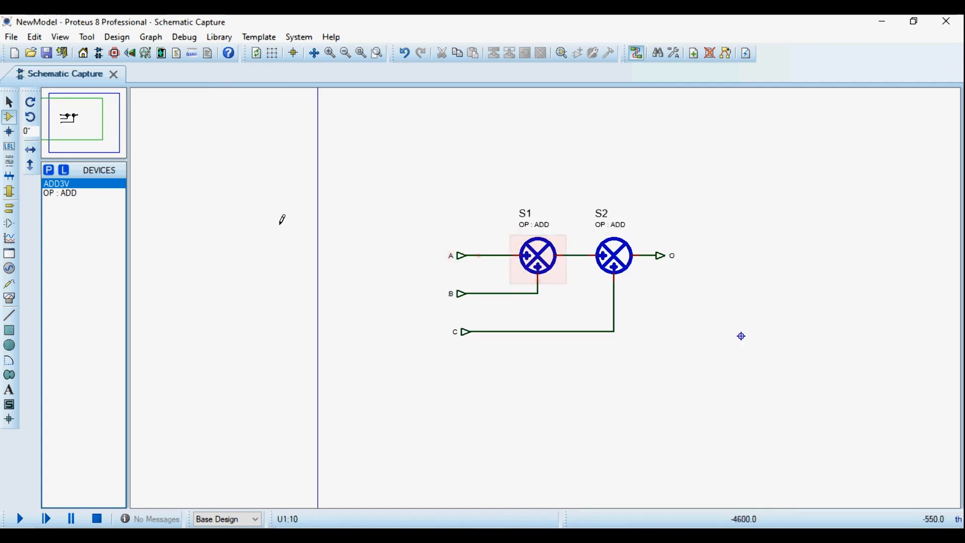
Step: Confirm the design and sheet properties unchanged, then exit to the parent sheet
left_click(132, 39)
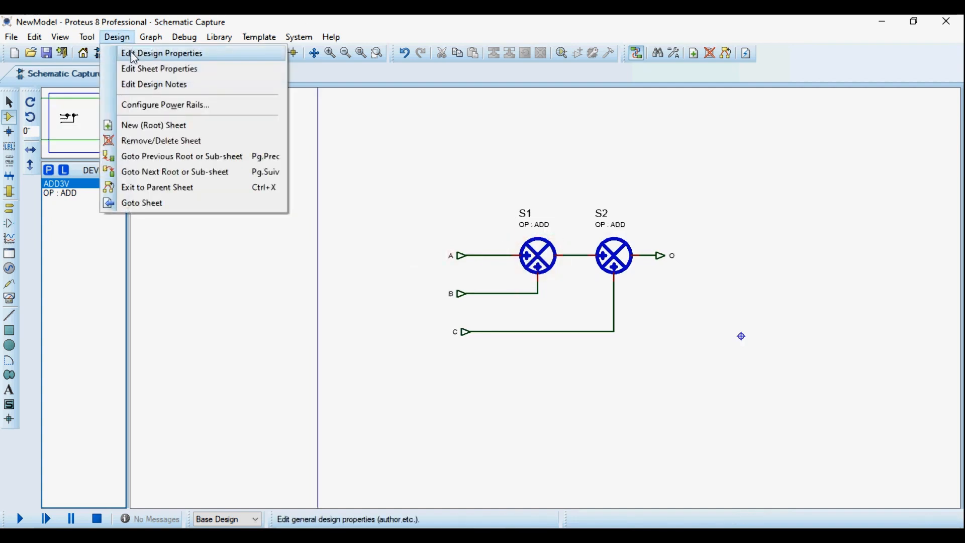
left_click(127, 53)
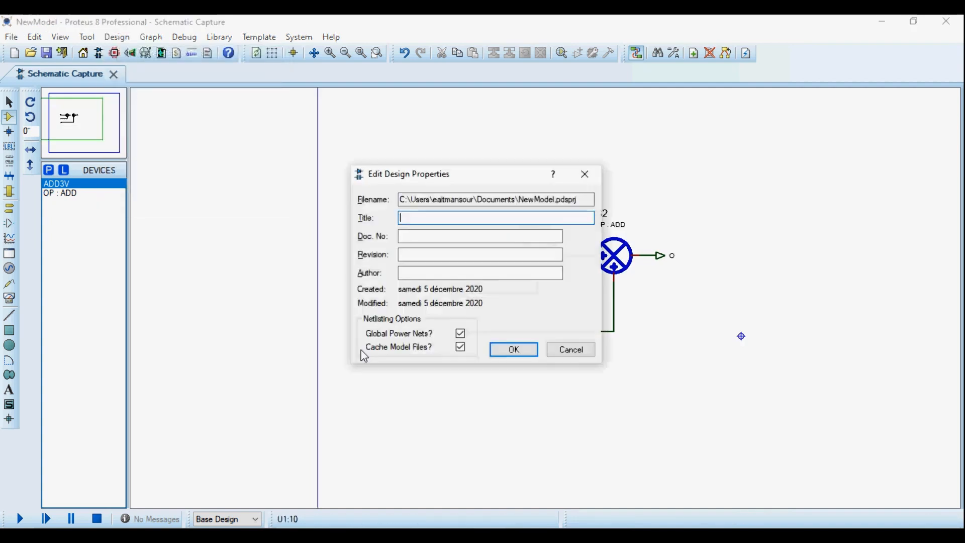
left_click(513, 350)
left_click(117, 37)
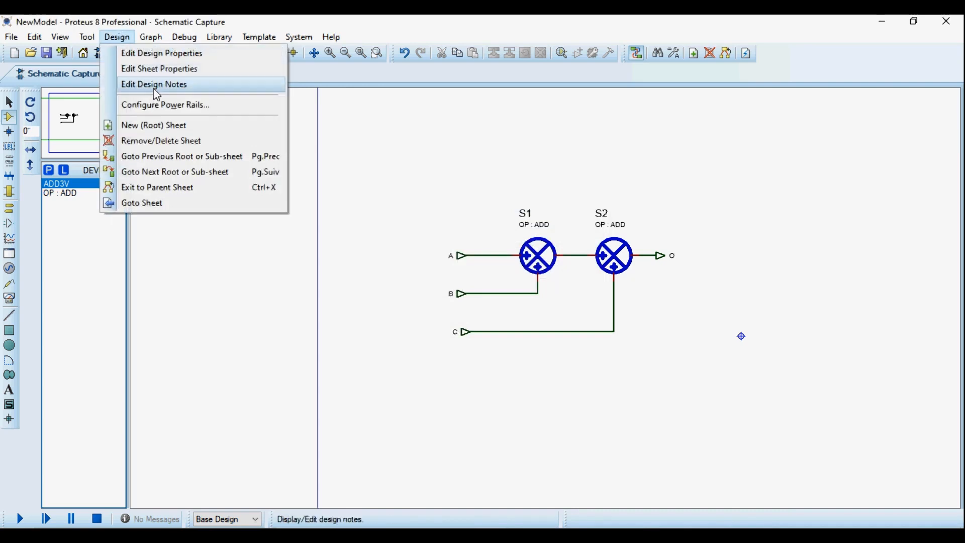
left_click(160, 69)
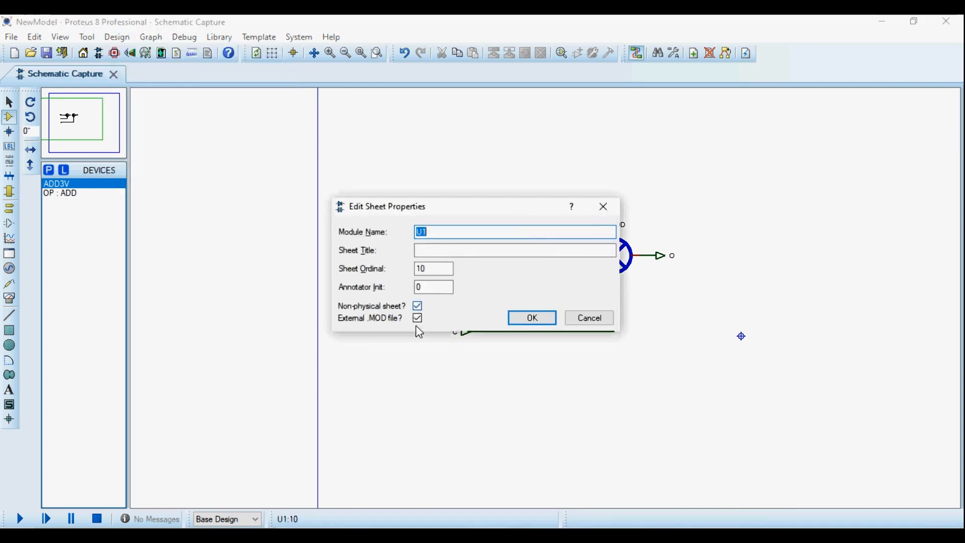
left_click(532, 318)
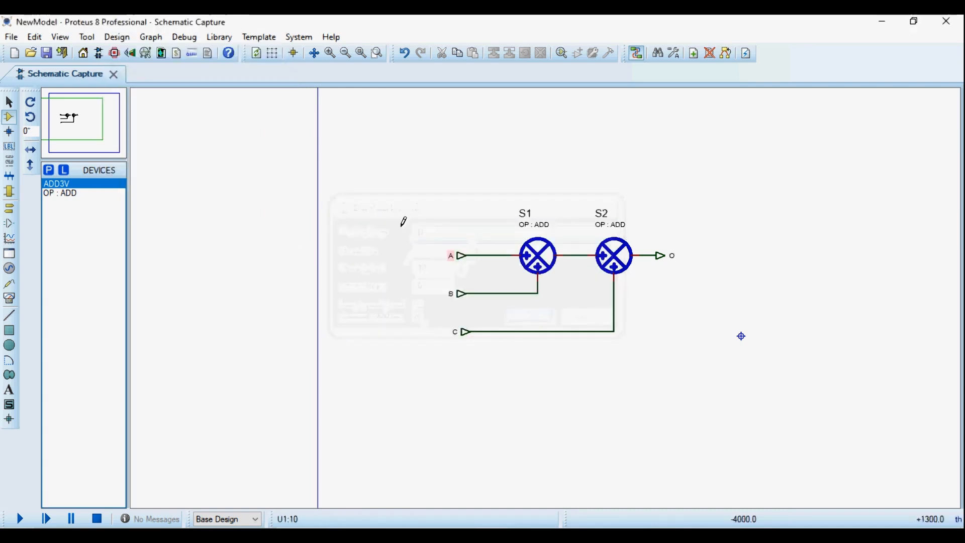
right_click(405, 219)
left_click(429, 333)
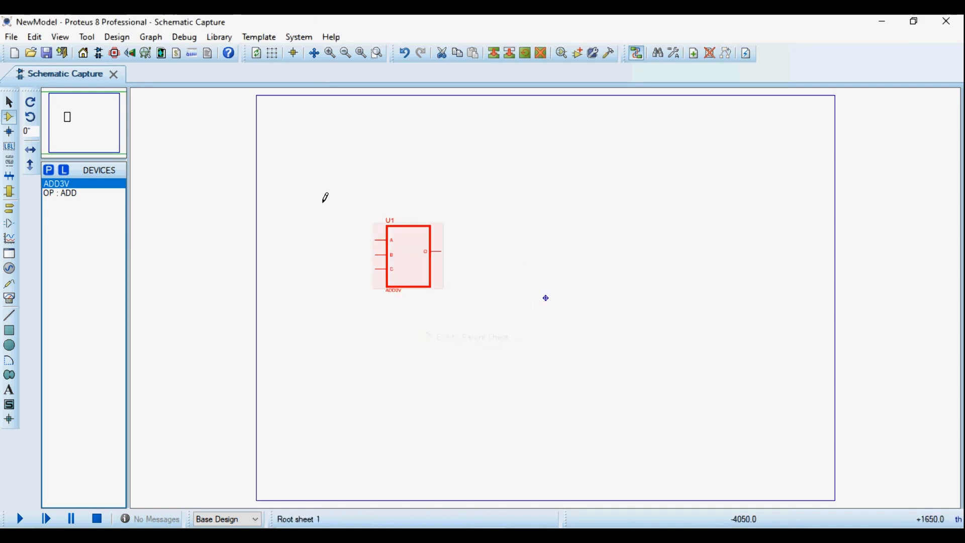
Step: Start Make Device on U1 as ADD3V, prefix U, and clear the External Module field
left_click_drag(325, 202, 479, 361)
right_click(421, 272)
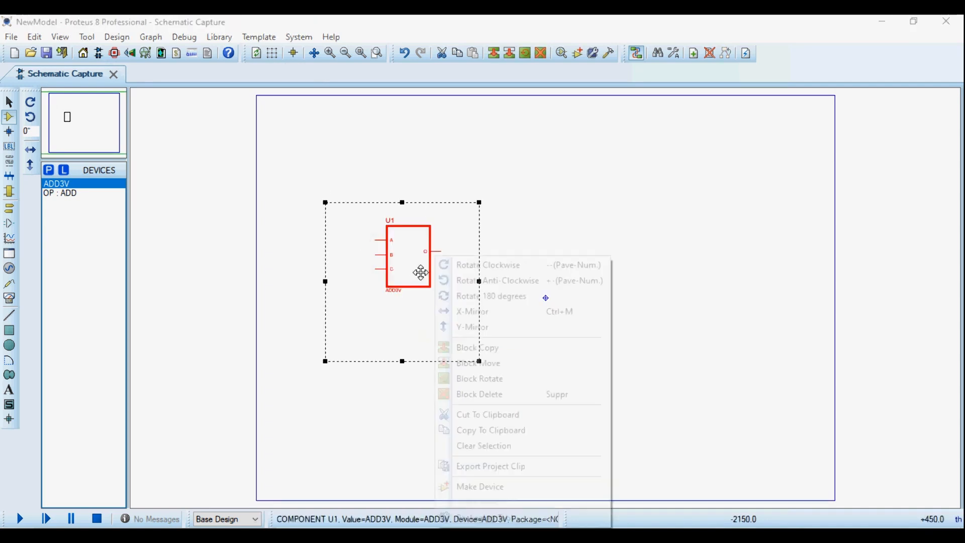
left_click(470, 486)
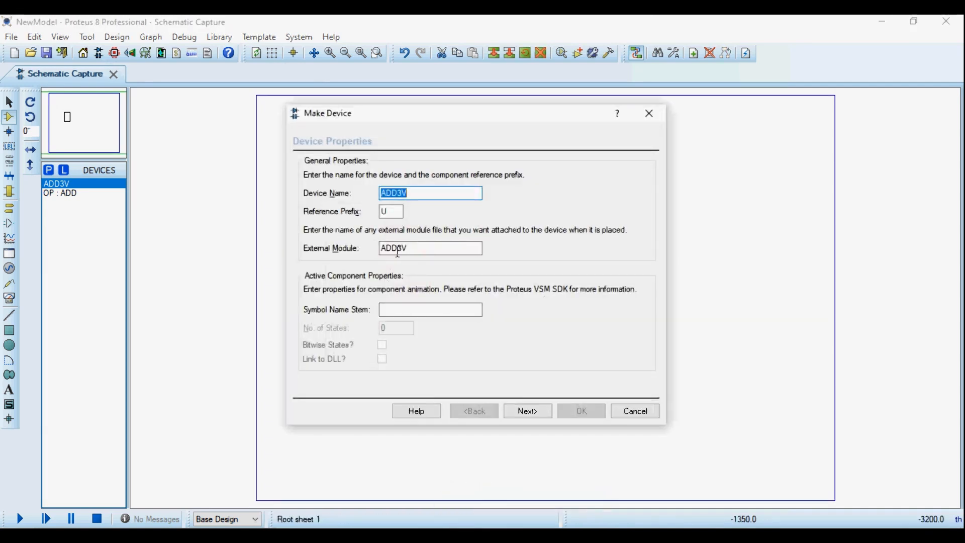
left_click_drag(402, 248, 381, 248)
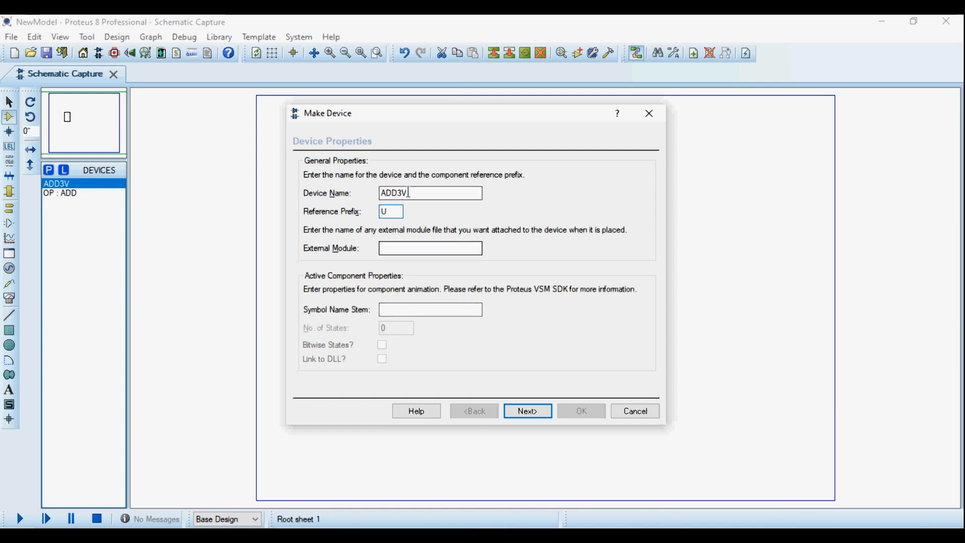
left_click(408, 248)
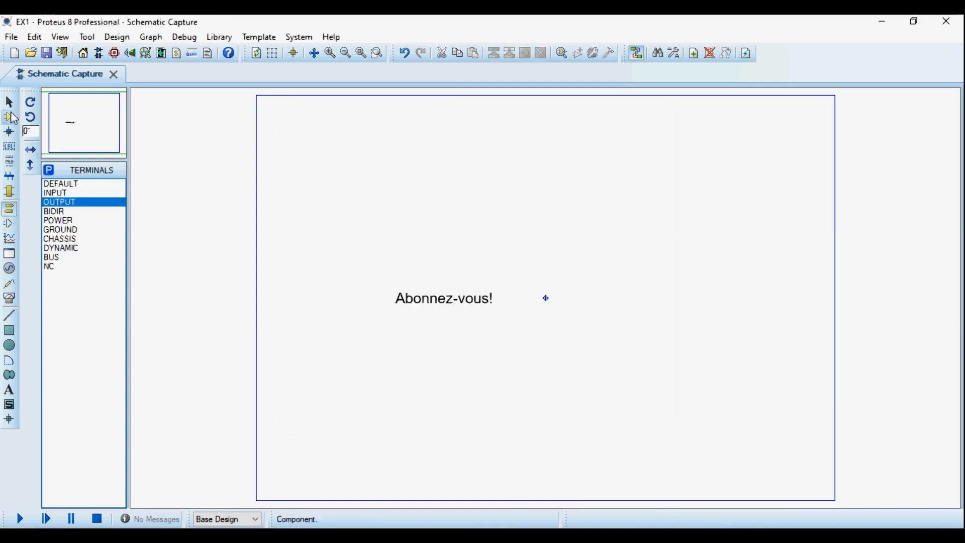
Step: Place the ADD3V block U1 and move it up and to the left
left_click(9, 117)
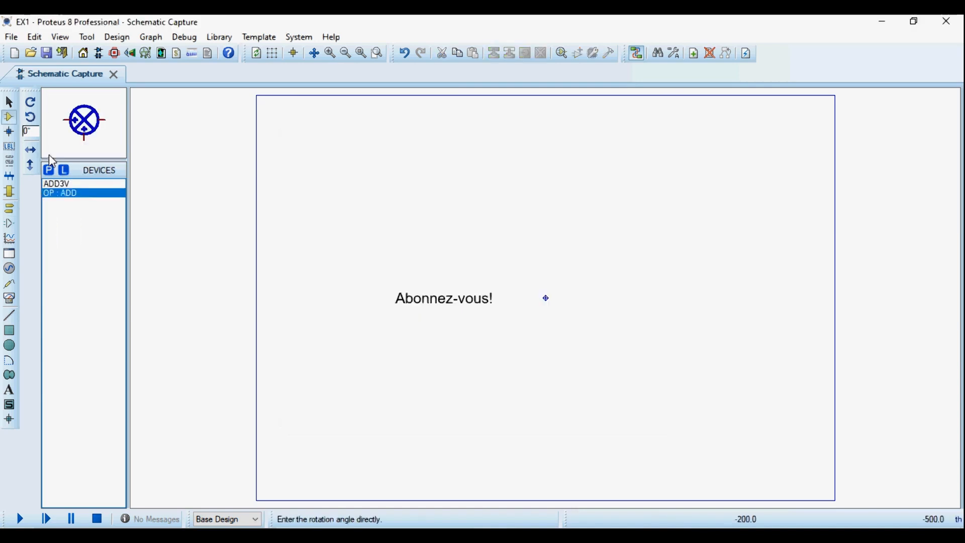
left_click(57, 184)
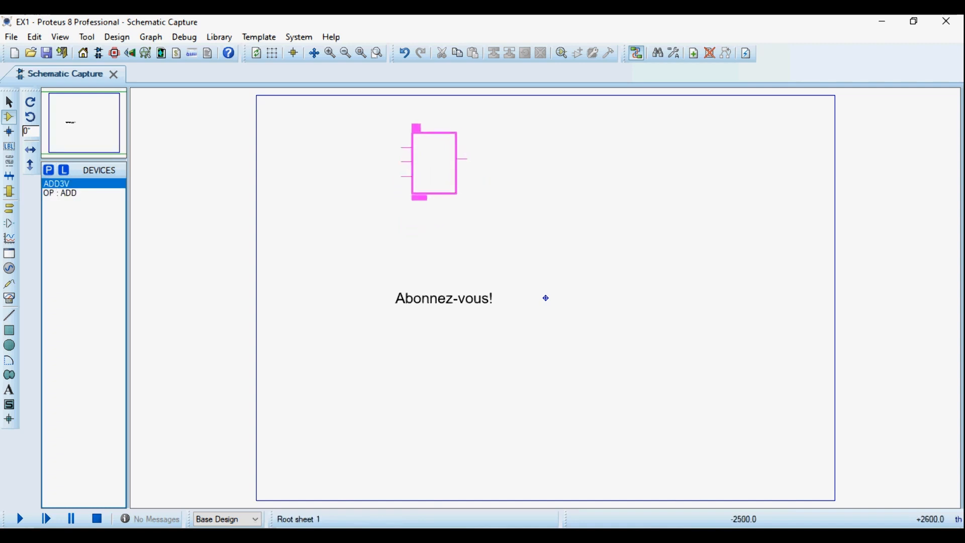
left_click(423, 190)
scroll(391, 168, "up", 2)
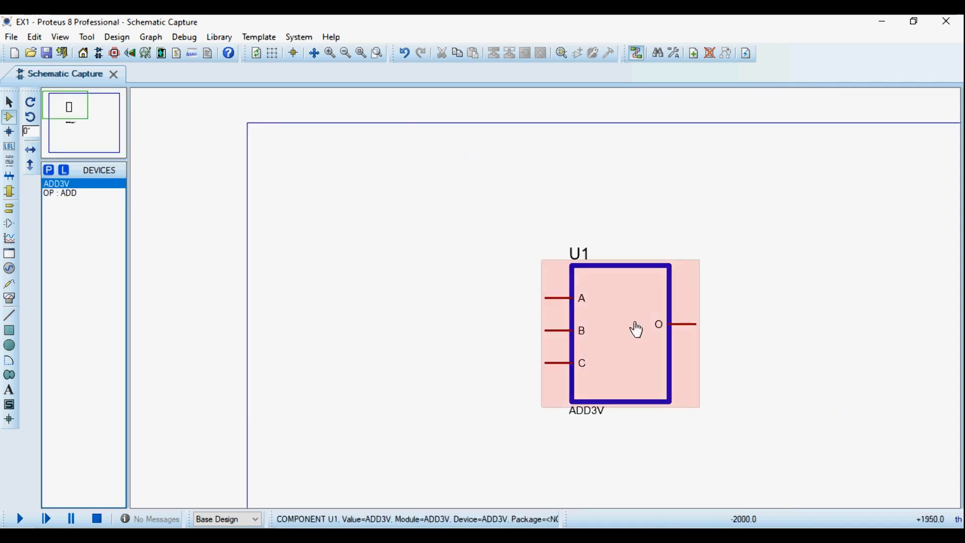
left_click_drag(637, 330, 462, 297)
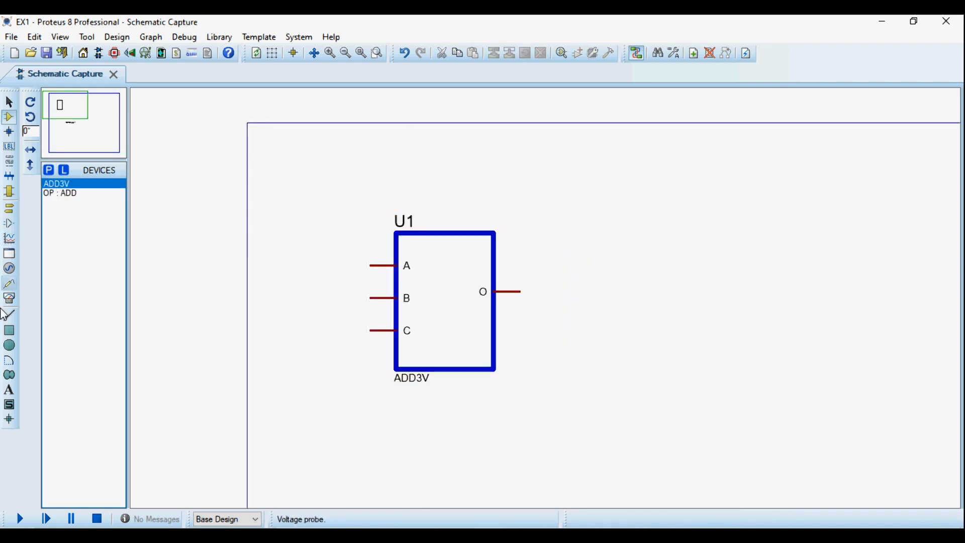
Step: Place three signal generators in a column left of U1
left_click(9, 286)
left_click(9, 268)
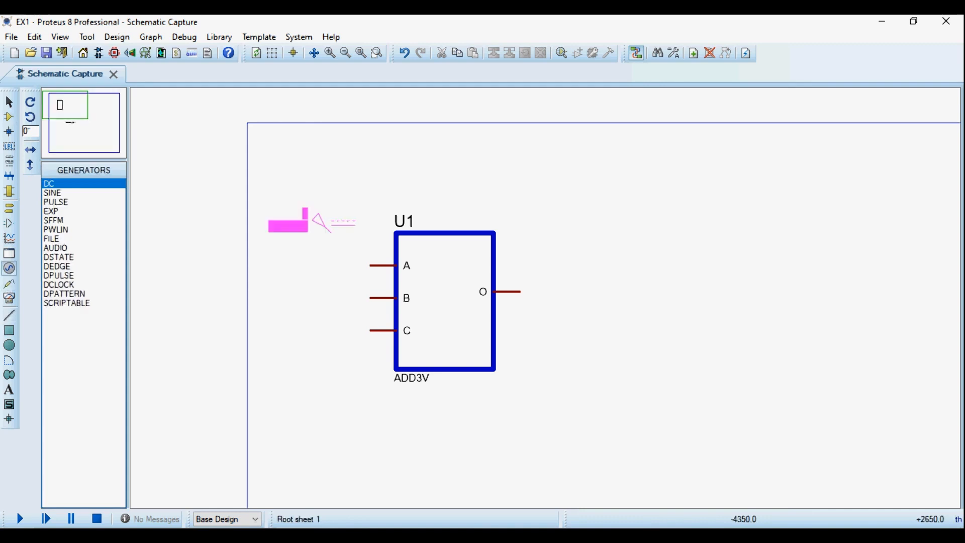
left_click(296, 240)
left_click(297, 292)
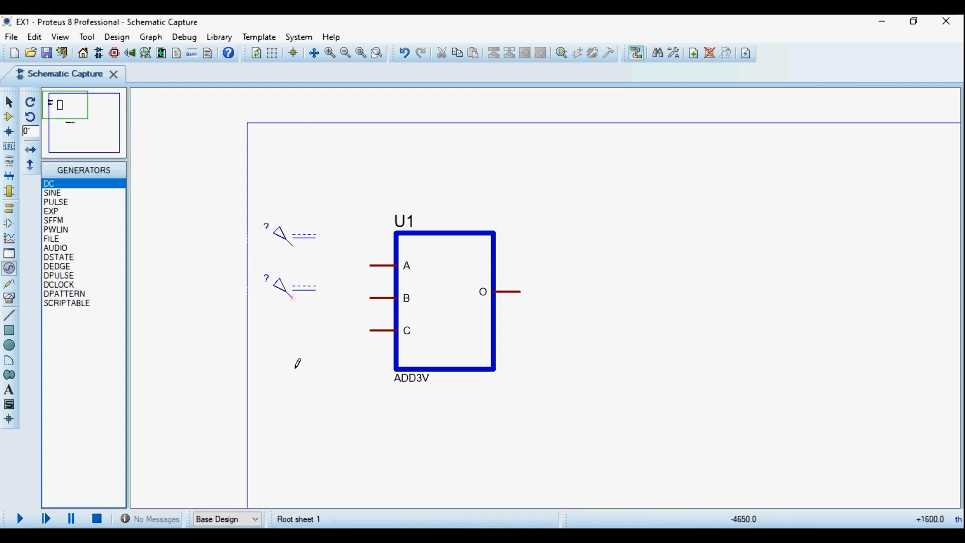
left_click(297, 363)
Step: Wire the three generators to U1's inputs A, B and C
left_click(293, 246)
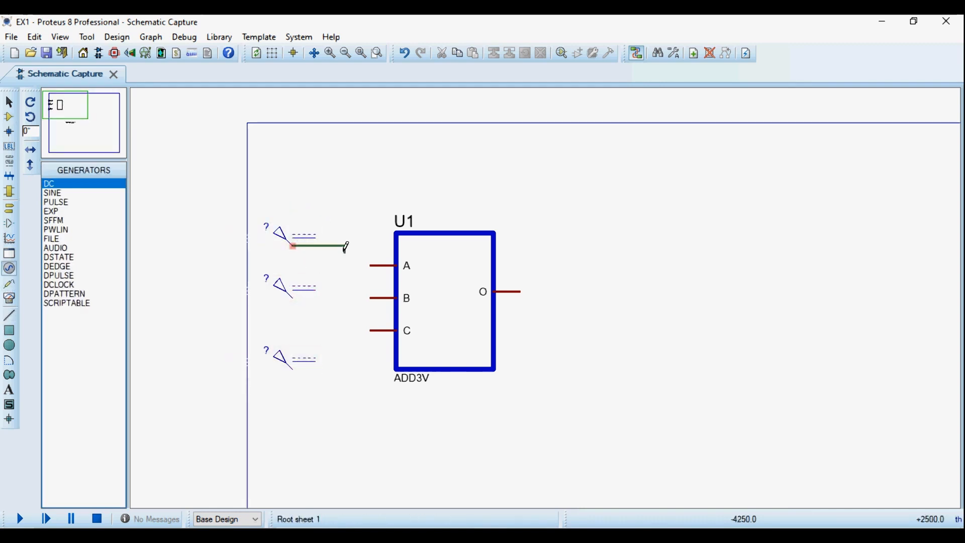
left_click(371, 264)
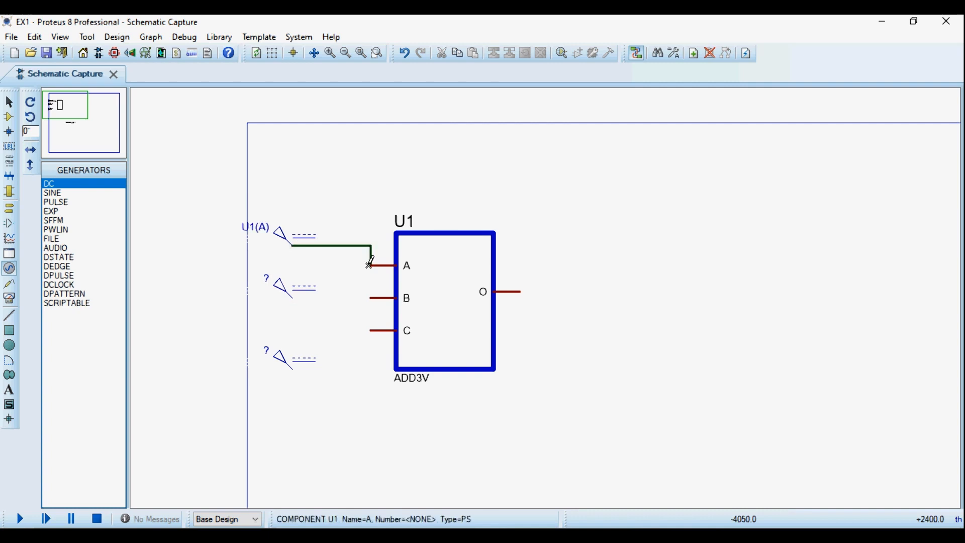
left_click(294, 297)
left_click(375, 297)
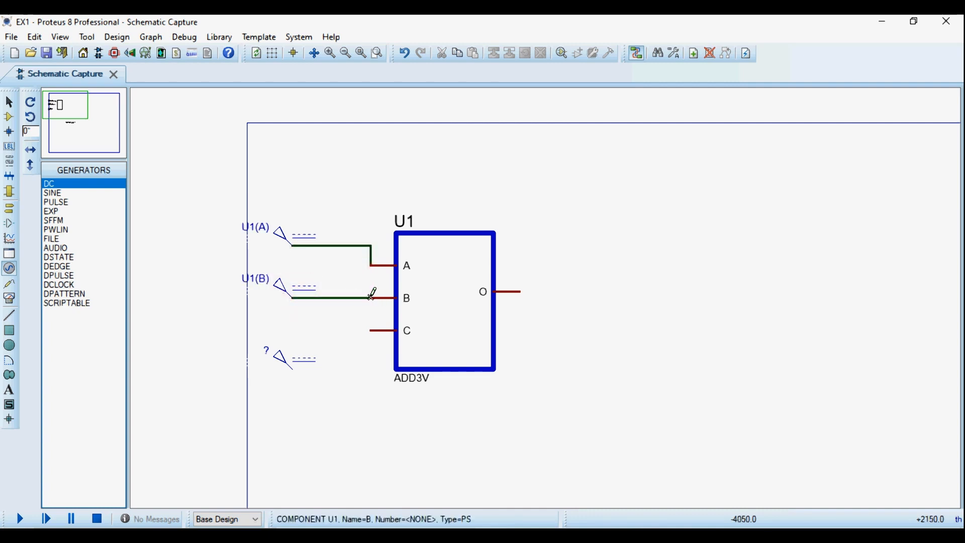
left_click(294, 369)
left_click(371, 329)
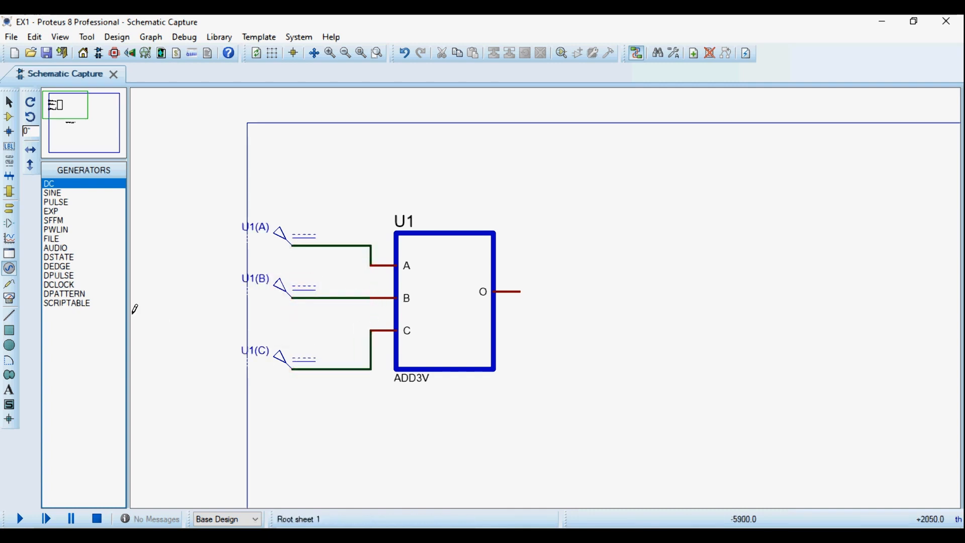
Step: Add a voltage probe on output O and shift the whole circuit right and down
left_click(9, 285)
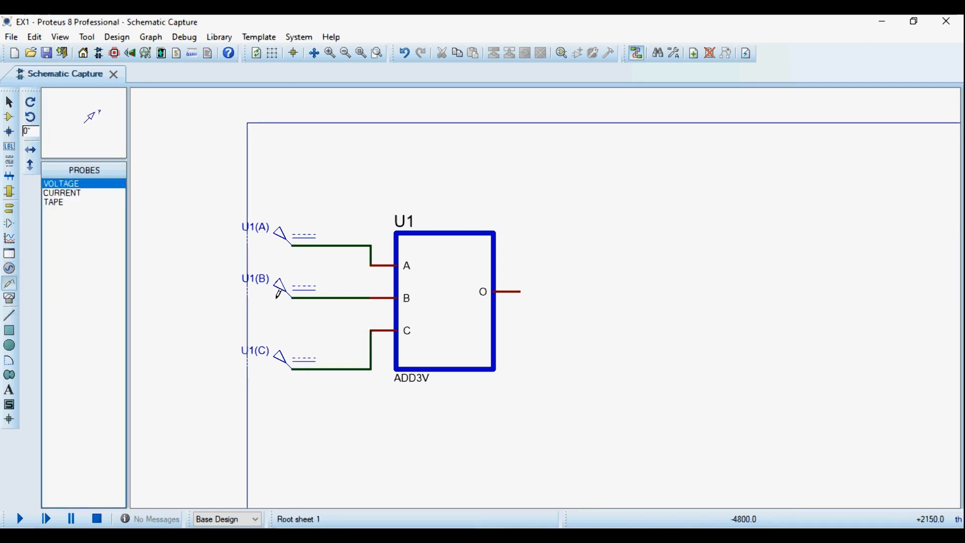
left_click(536, 291)
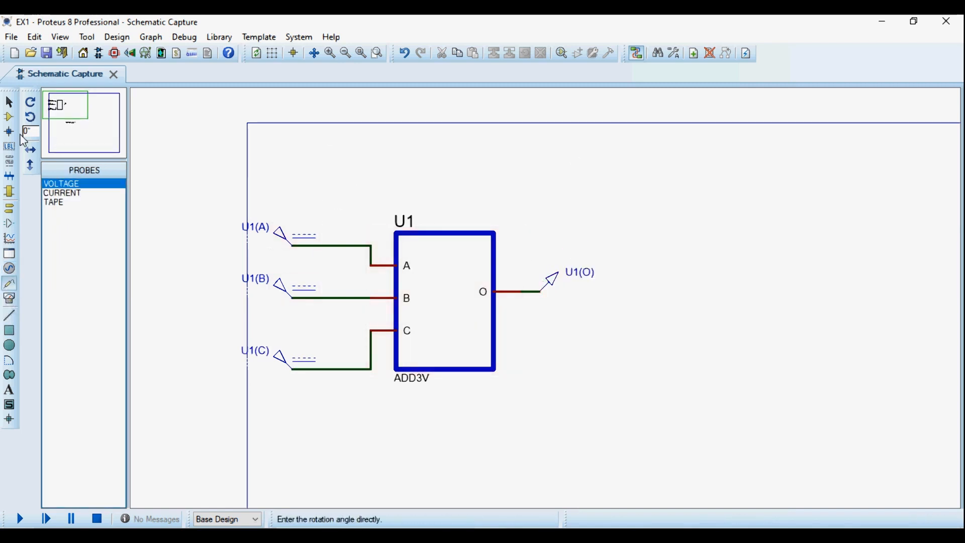
left_click(14, 107)
left_click_drag(689, 168, 136, 467)
left_click_drag(452, 318, 570, 344)
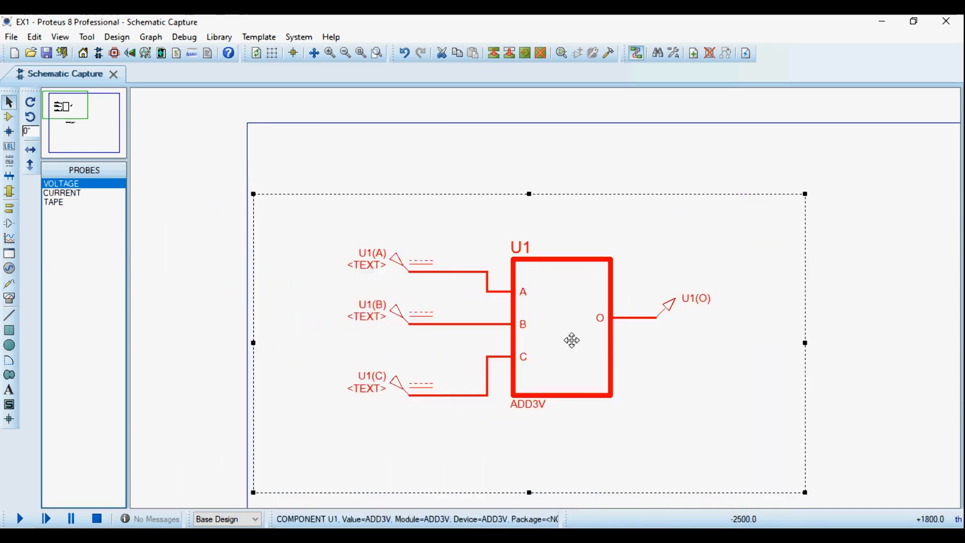
left_click(497, 166)
scroll(426, 258, "down", 3)
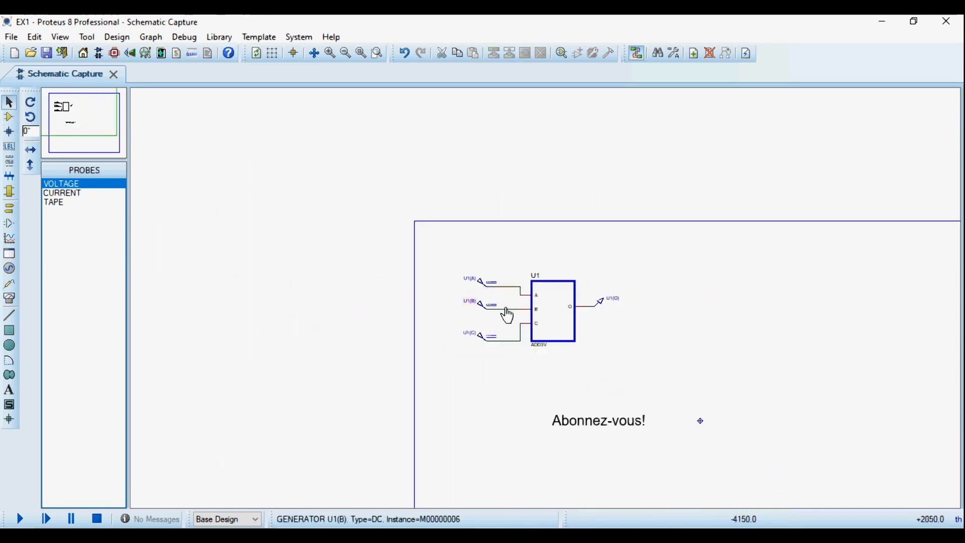
key("F6")
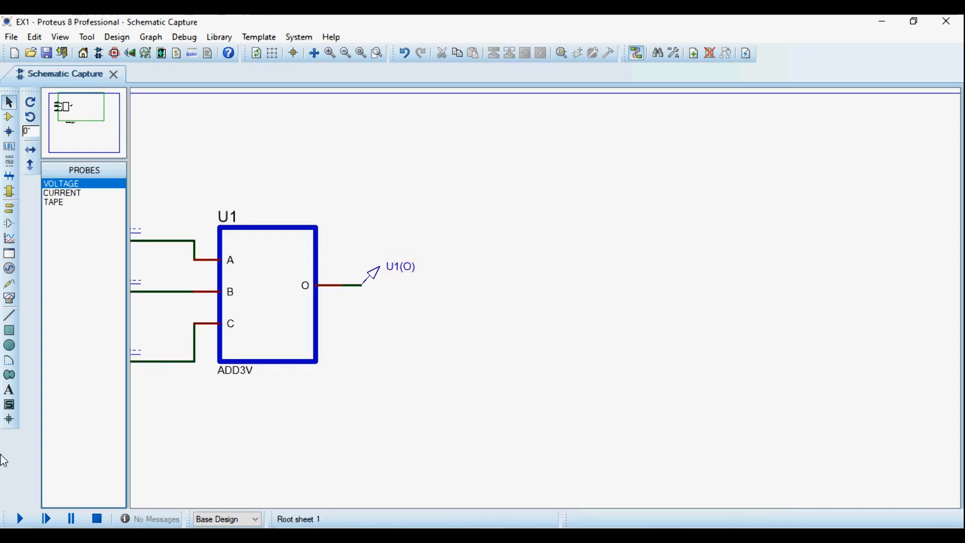
Step: Draw an ANALOGUE graph right of the circuit and set its stop time to 2
left_click(9, 238)
left_click_drag(456, 202, 843, 402)
double_click(691, 321)
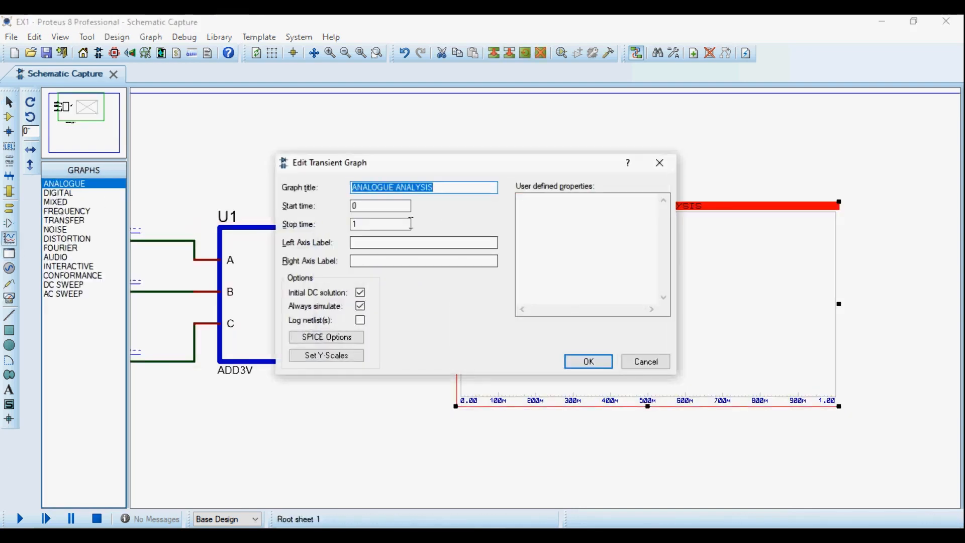
left_click_drag(371, 224, 300, 223)
type("2")
key("Return")
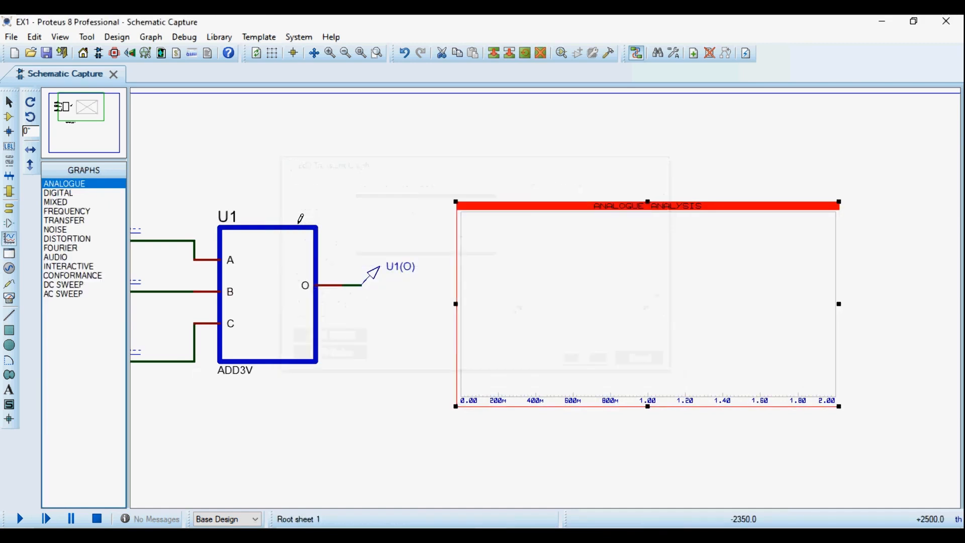
scroll(619, 301, "down", 1)
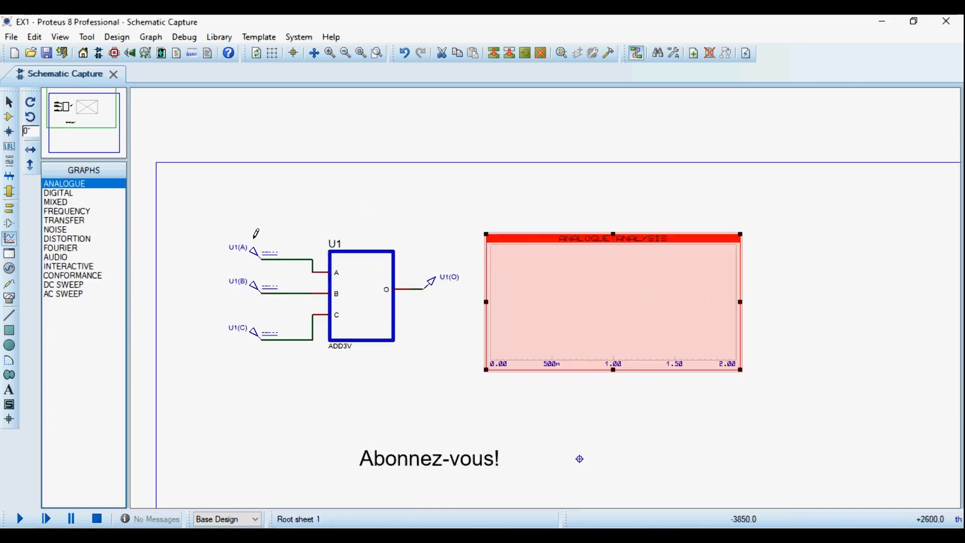
scroll(254, 234, "up", 1)
Step: Switch generators U1(A), U1(B), U1(C) to Sine with amplitudes 1, 0.5 and 0.3 V
double_click(567, 329)
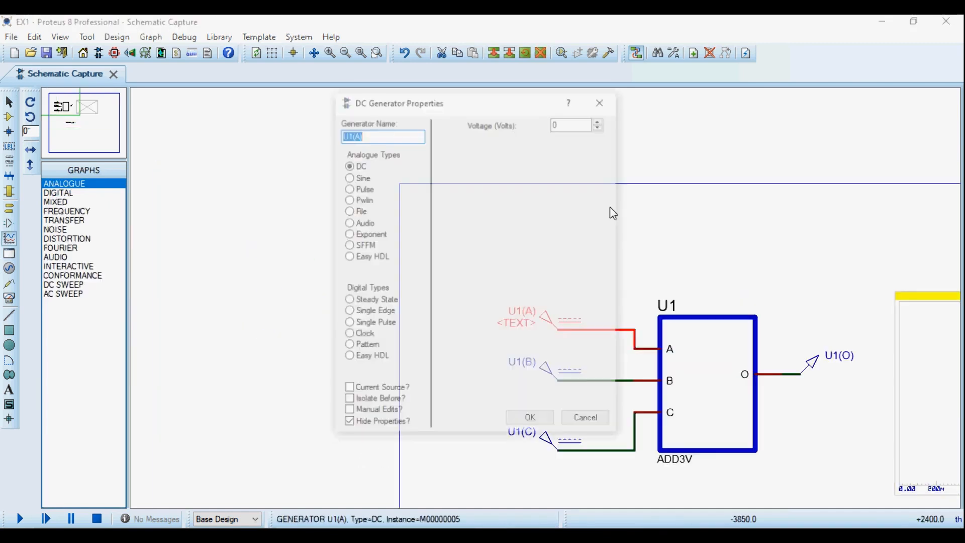
left_click(358, 177)
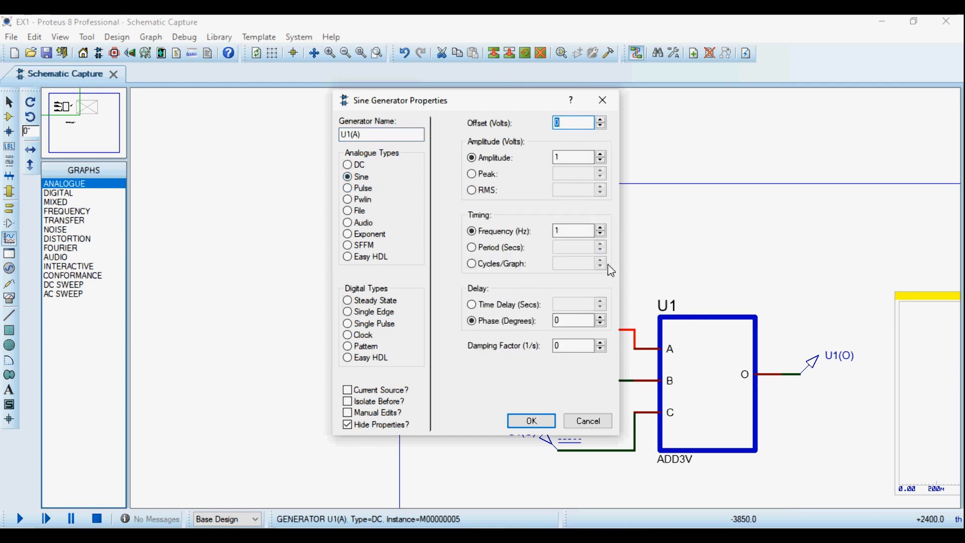
left_click(532, 420)
double_click(551, 382)
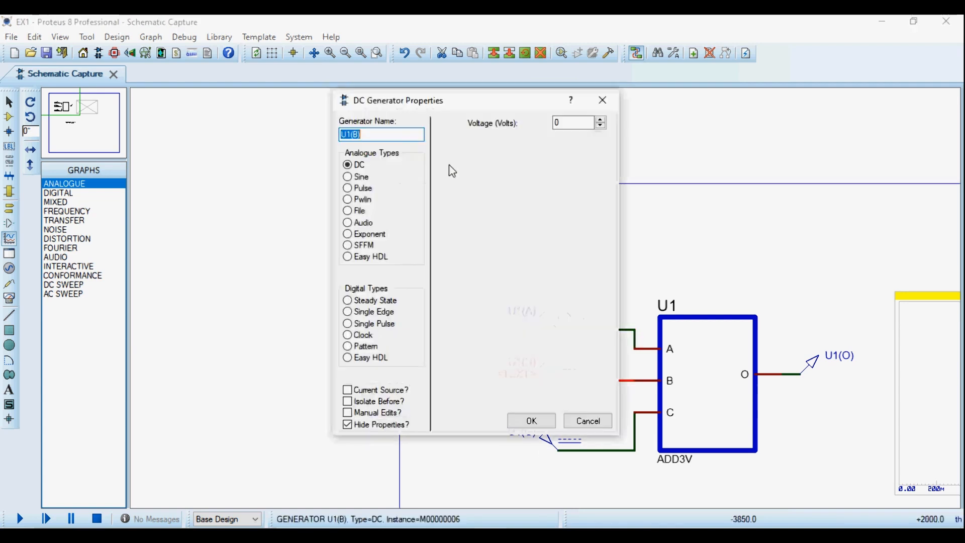
left_click(358, 177)
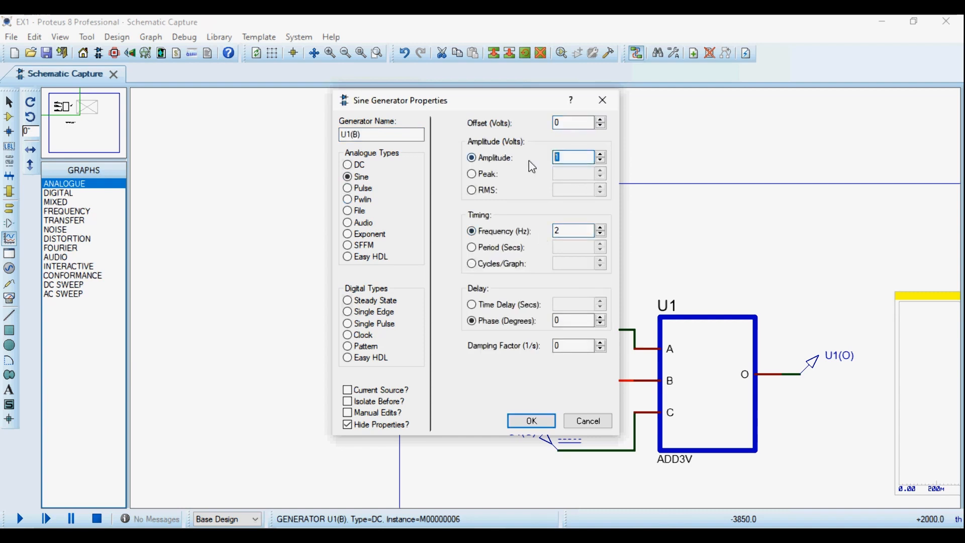
type("0.5")
left_click(530, 418)
double_click(555, 441)
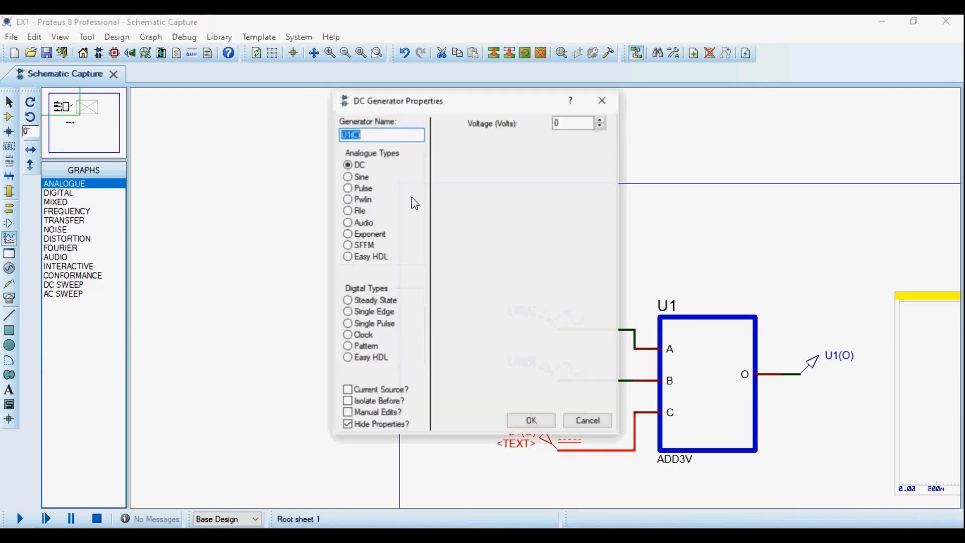
left_click(361, 177)
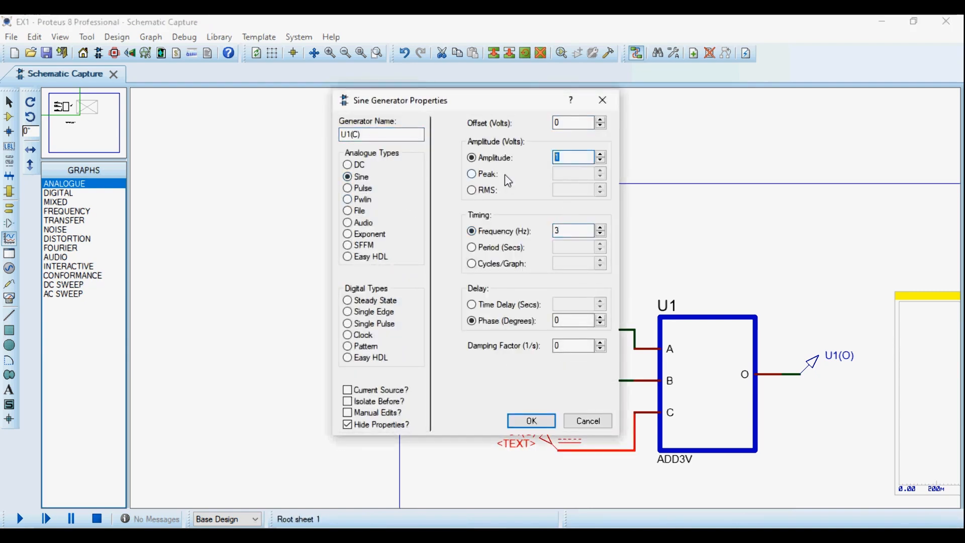
type("0.3")
left_click(531, 421)
scroll(408, 250, "down", 2)
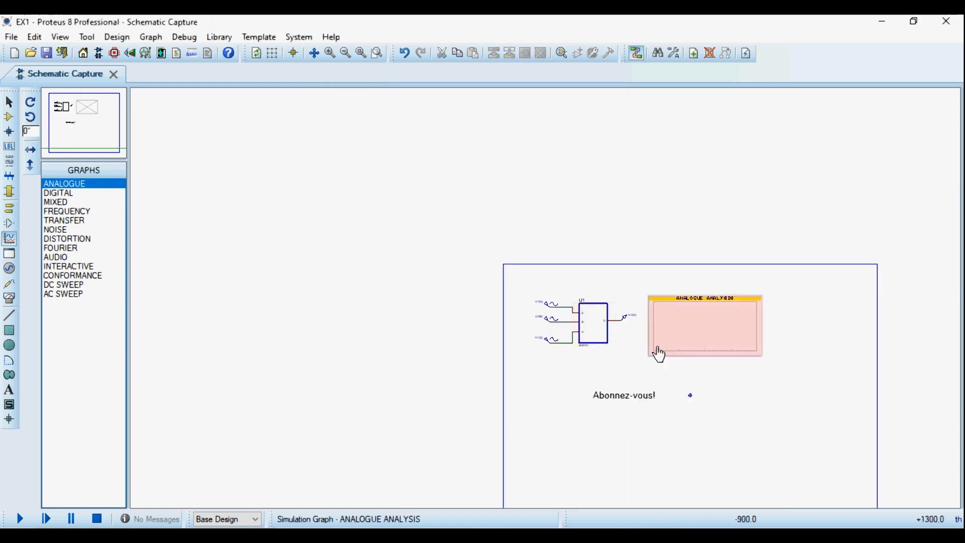
Step: Add U1(A) and U1(B) input traces to the Analogue Analysis graph
scroll(658, 354, "up", 2)
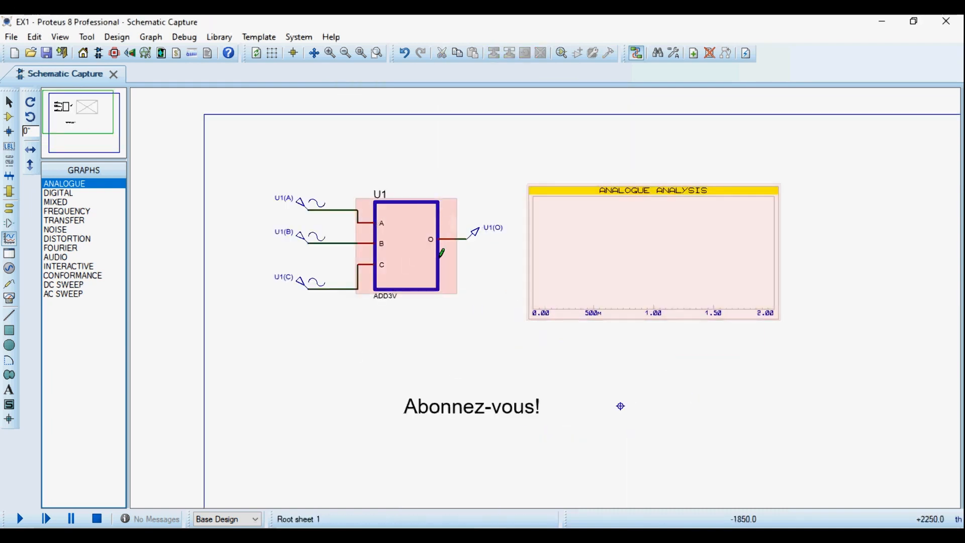
left_click(662, 254)
key("ctrl+t")
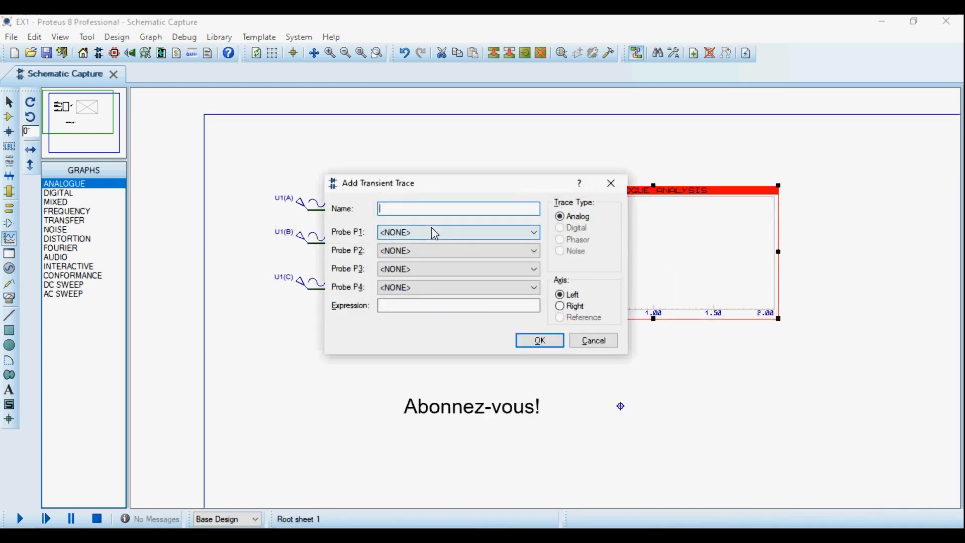
left_click(433, 232)
left_click(407, 253)
left_click(540, 340)
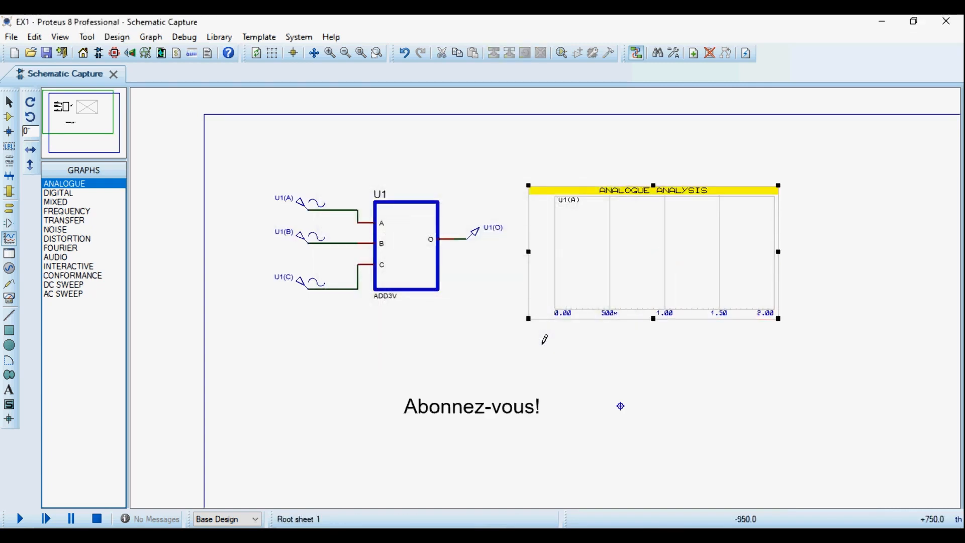
key("ctrl+t")
left_click(442, 232)
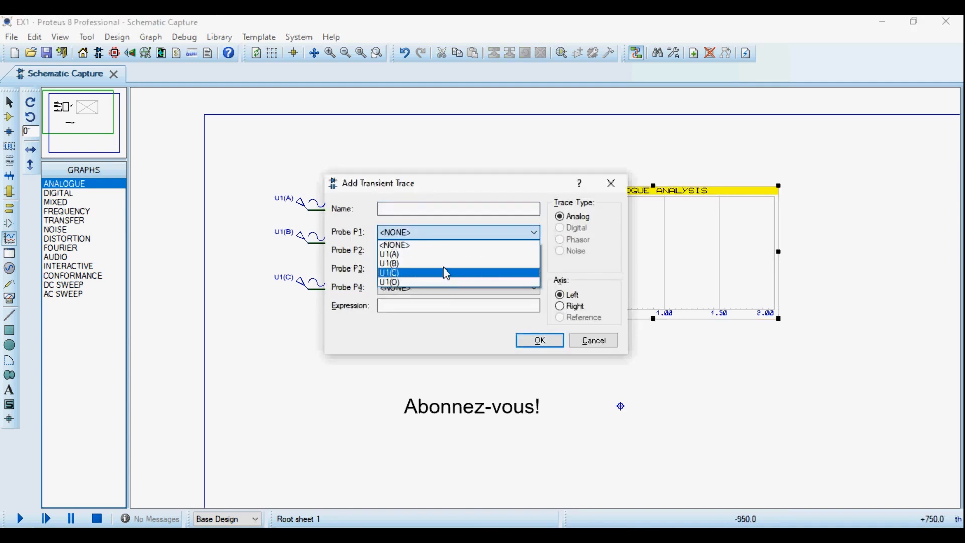
left_click(445, 262)
left_click(534, 341)
Step: Add the U1(C) input and U1(O) output traces to the graph
key("ctrl+t")
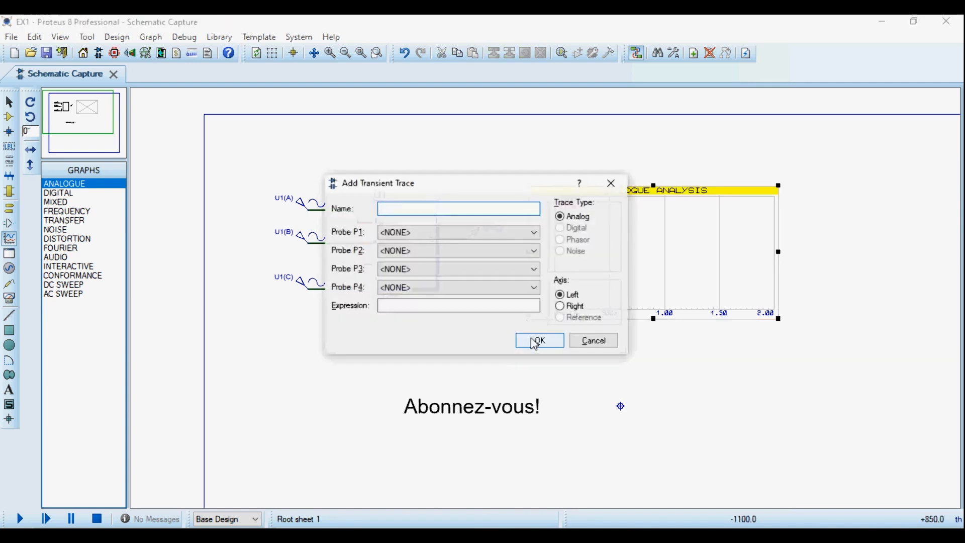
left_click(402, 232)
left_click(413, 273)
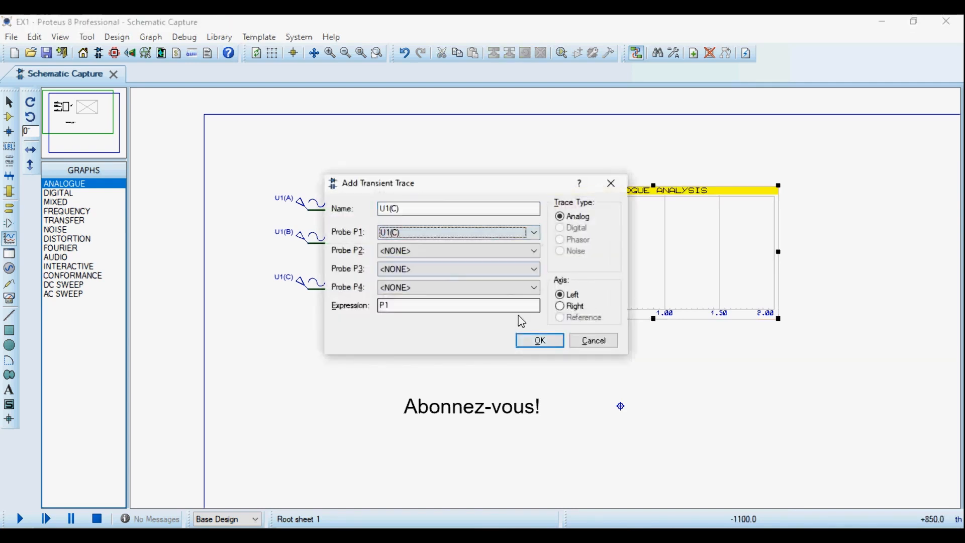
left_click(529, 340)
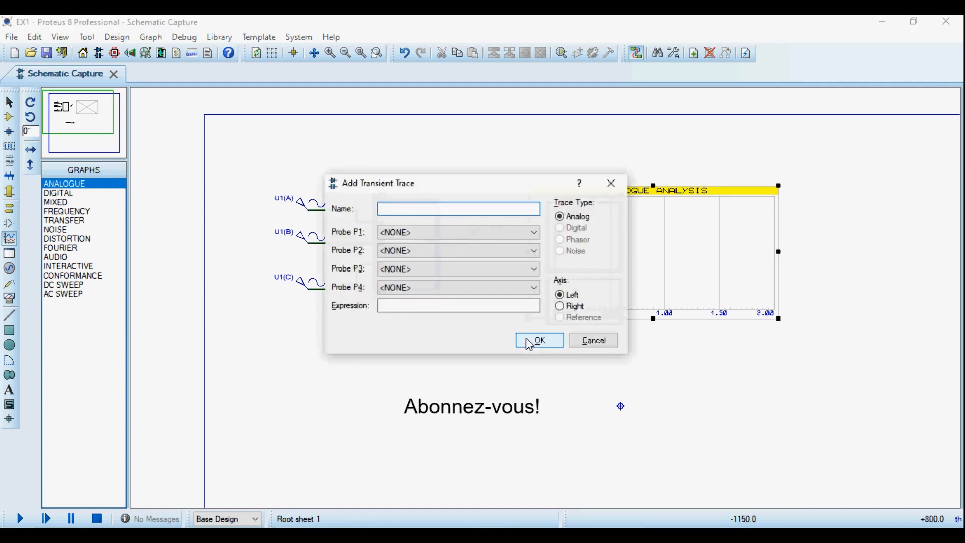
left_click(427, 237)
left_click(408, 283)
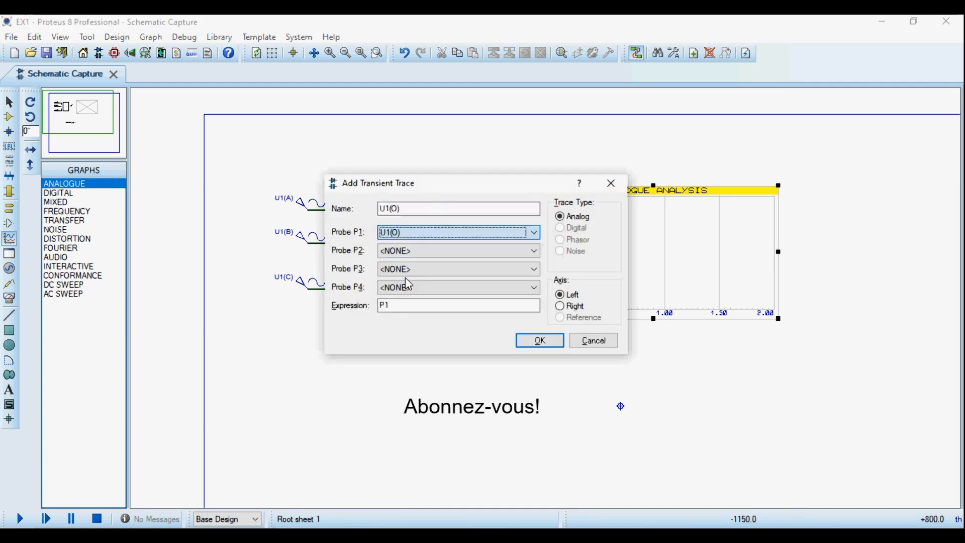
left_click(540, 340)
left_click(636, 291)
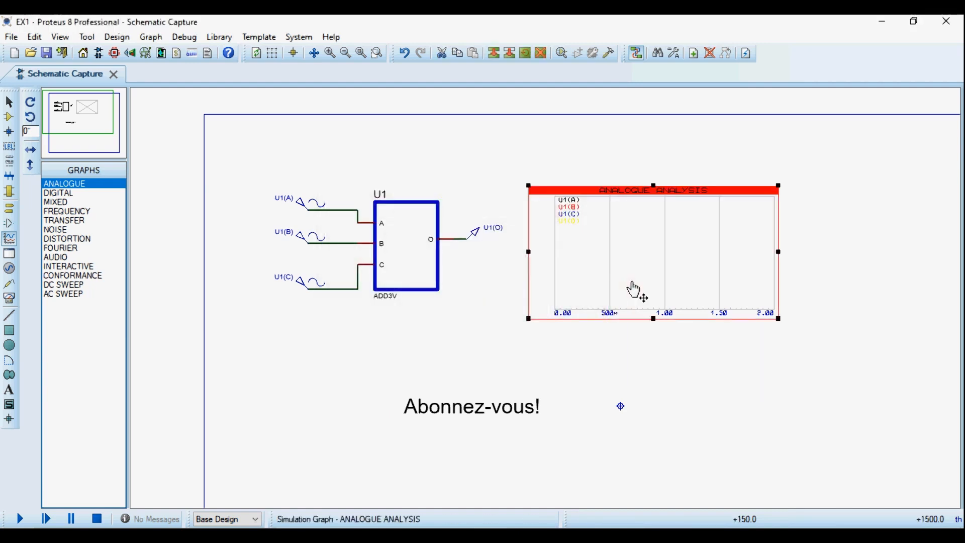
key("space")
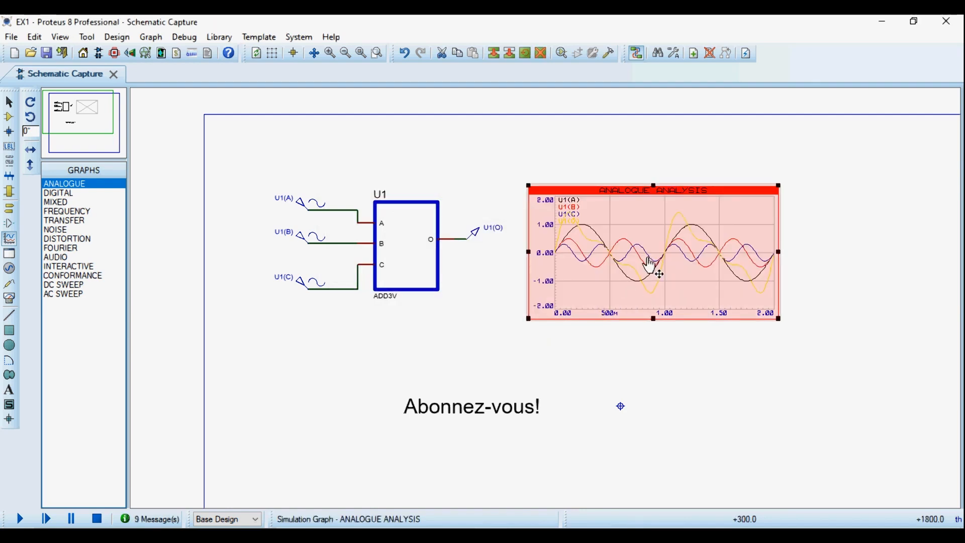
right_click(665, 261)
left_click(771, 493)
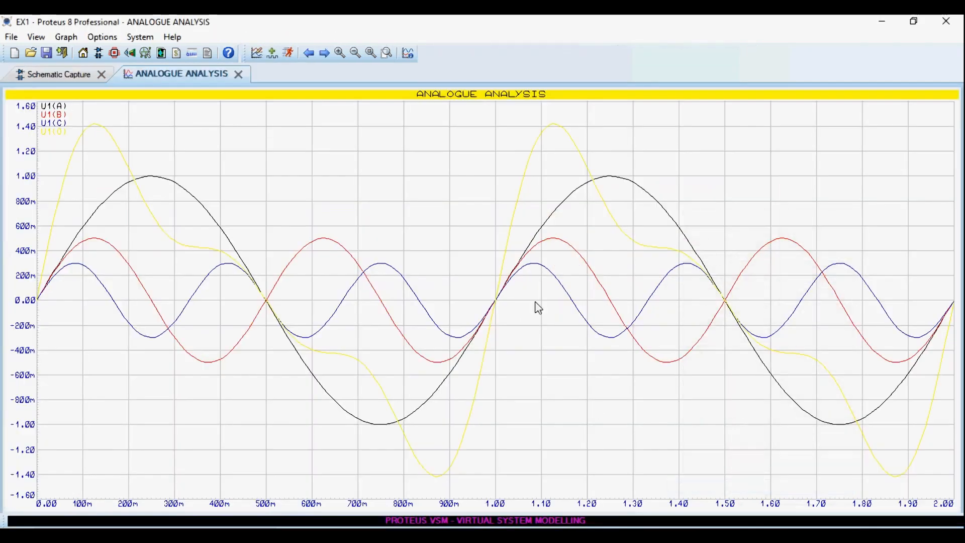
left_click(63, 199)
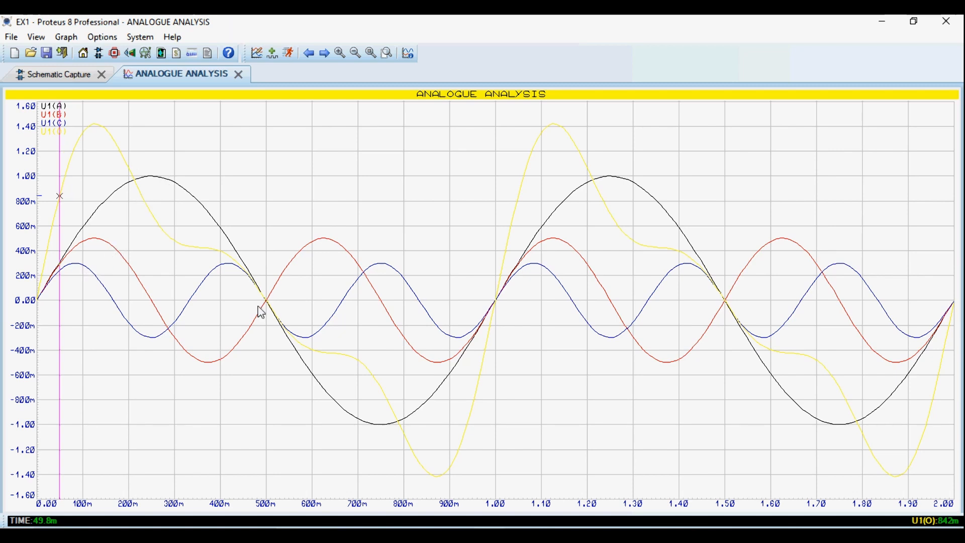
left_click(239, 75)
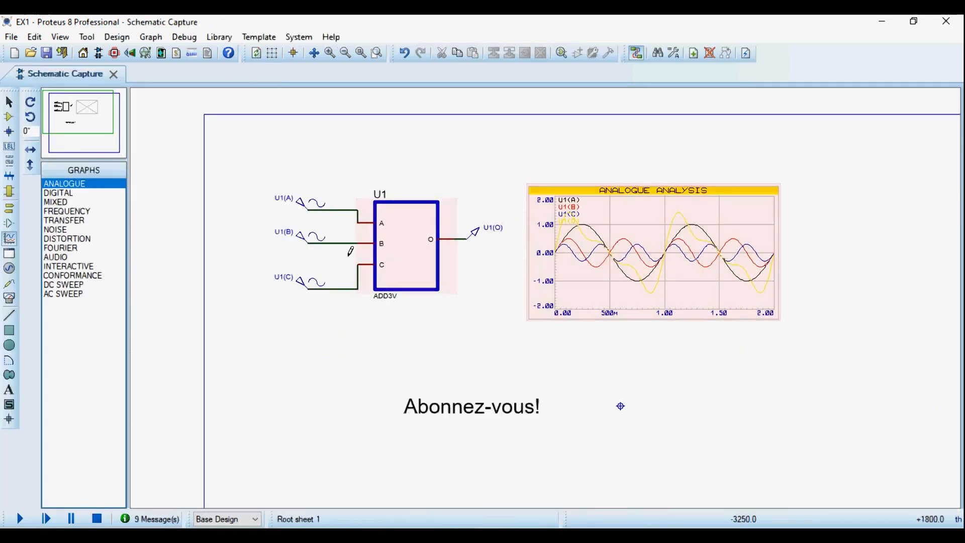
Step: Run and stop the interactive simulation, and close the graph's settings unchanged
left_click(20, 519)
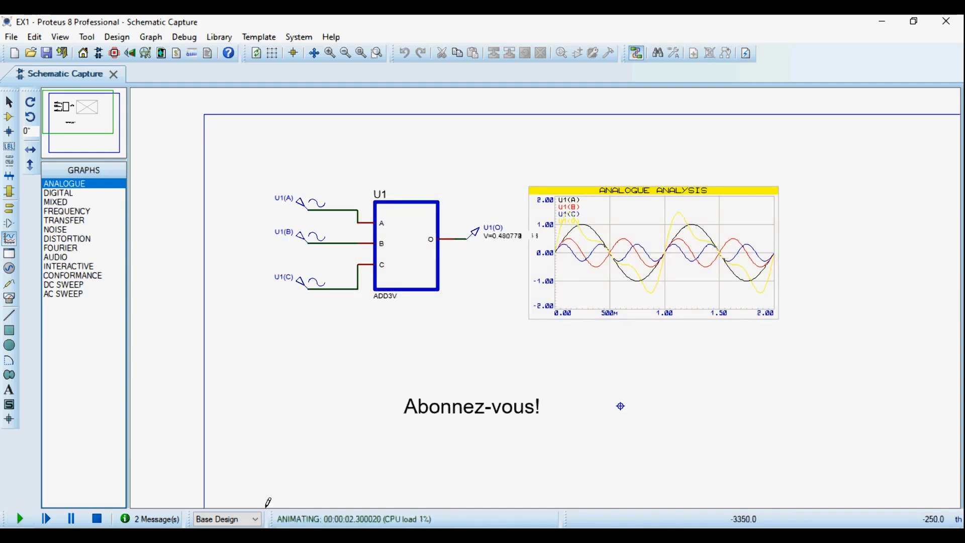
left_click(97, 518)
left_click(683, 227)
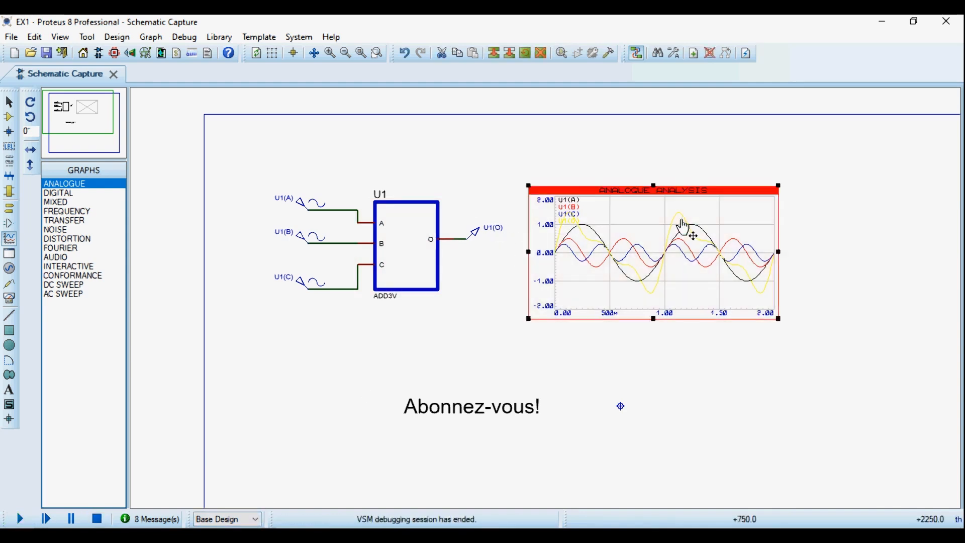
left_click(684, 227)
left_click(659, 162)
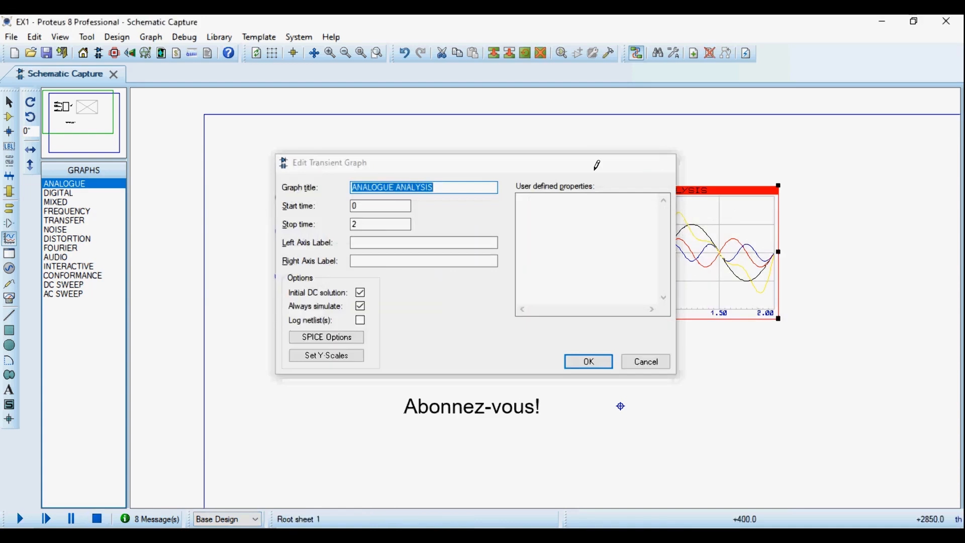
Step: Set the U1(A) sine generator's amplitude to 2 and re-simulate the graph
left_click(307, 205)
left_click(307, 205)
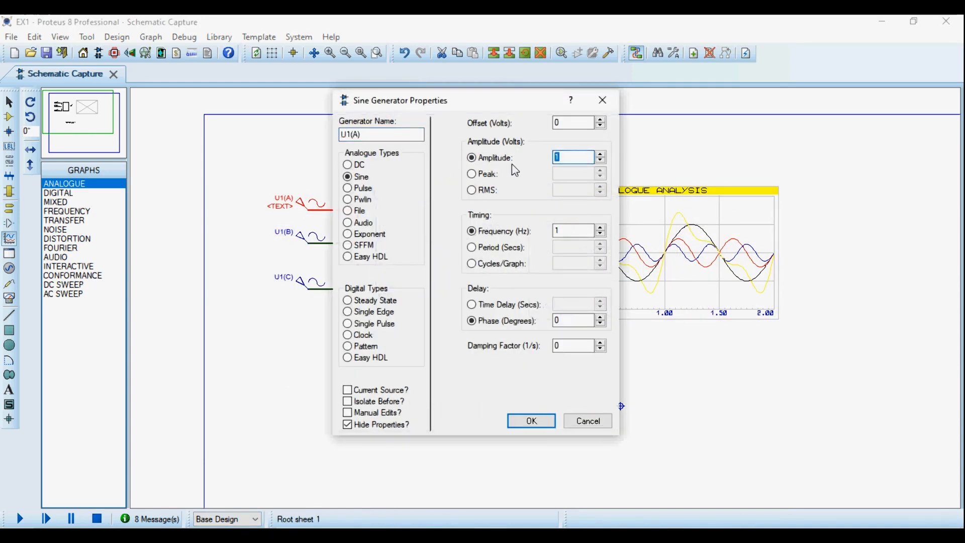
type("2")
left_click(533, 421)
left_click(674, 209)
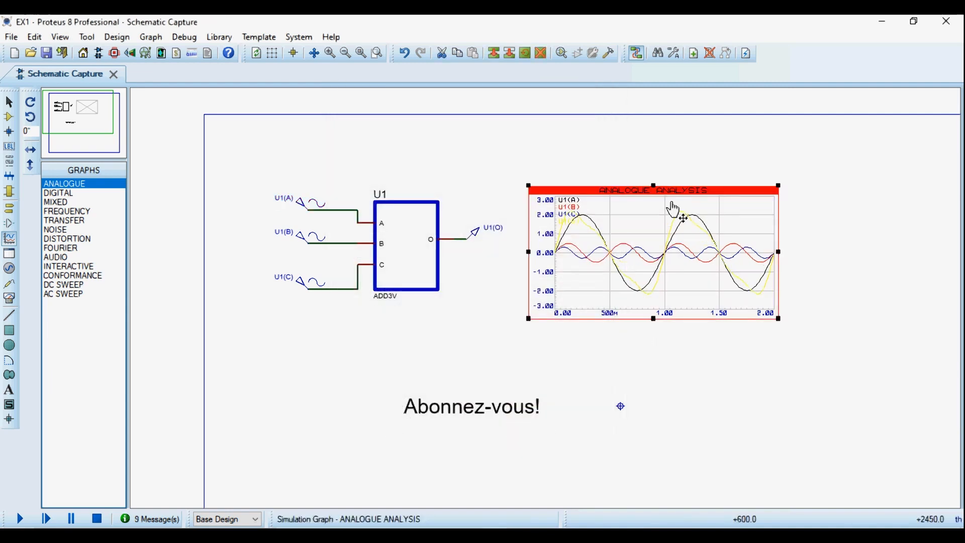
right_click(673, 209)
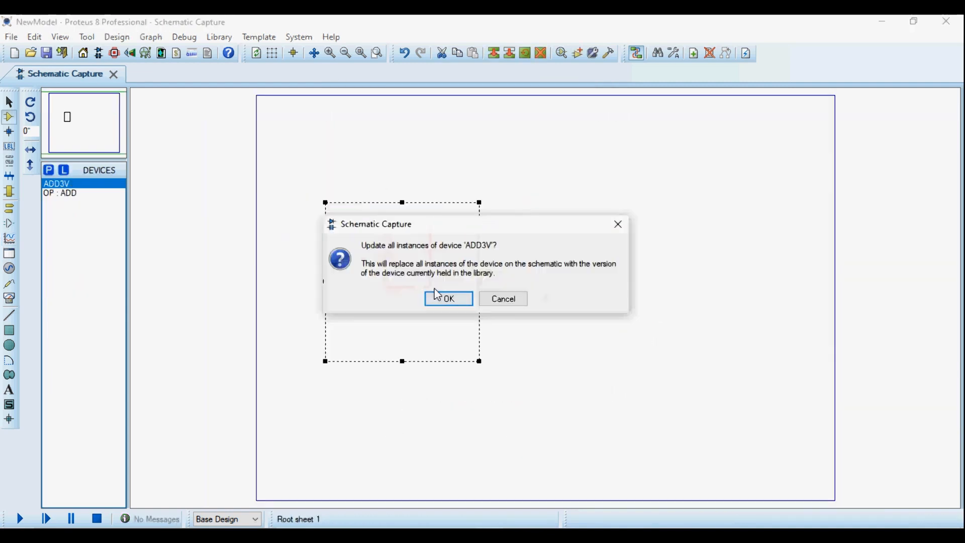
left_click(442, 296)
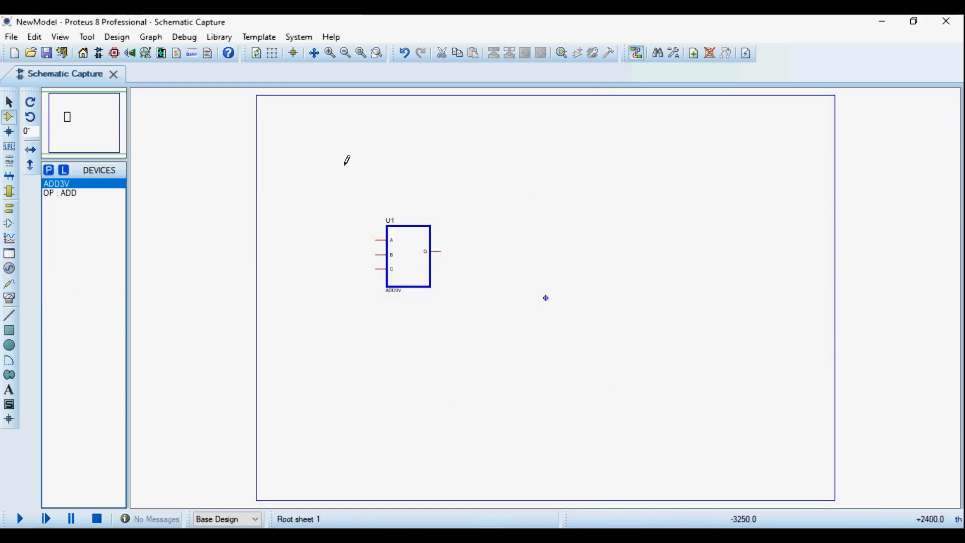
Step: Delete the ADD3V block U1 and add 74HCT03.IEC from the device library
left_click_drag(327, 181, 528, 358)
key("Delete")
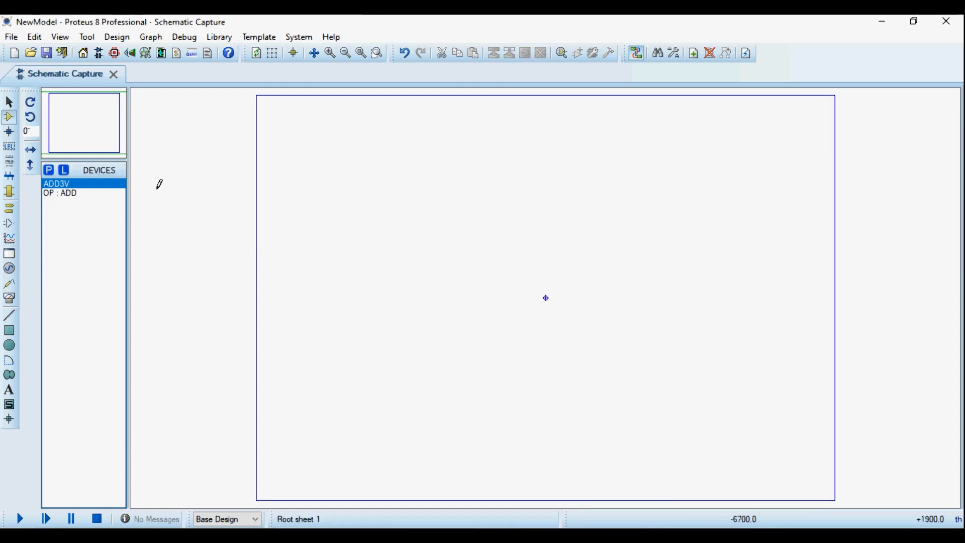
left_click(47, 167)
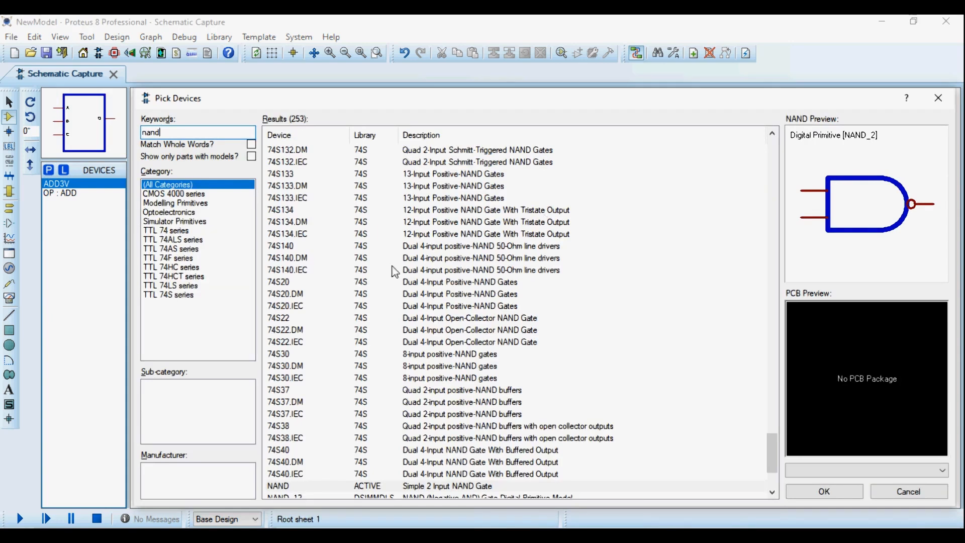
scroll(435, 236, "up", 20)
left_click(435, 234)
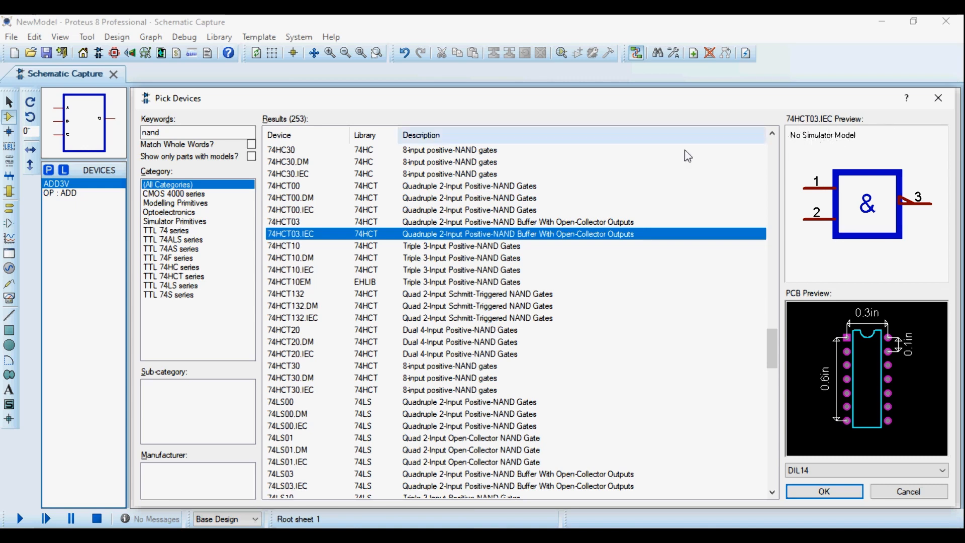
double_click(558, 234)
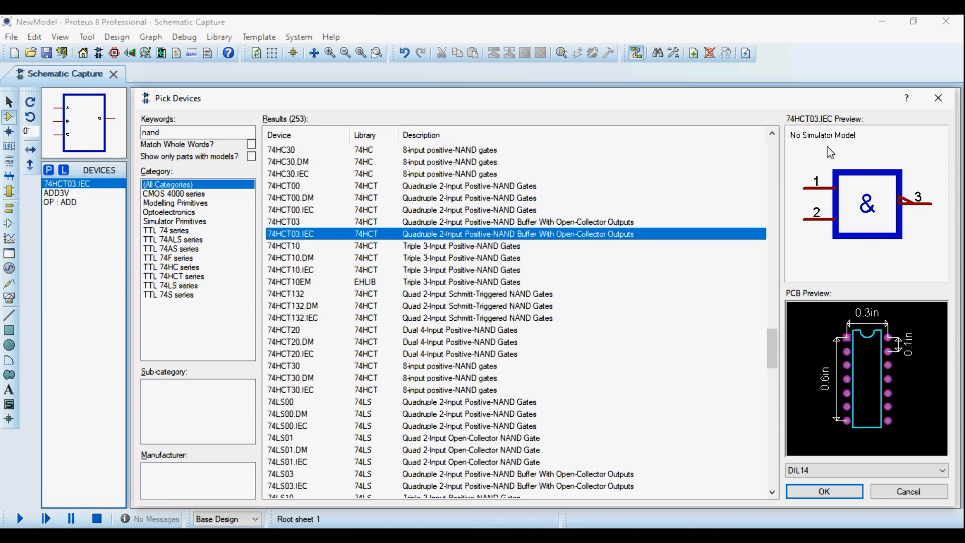
left_click(938, 98)
Step: Place the 74HCT03 NAND gate as U1:A on the sheet and zoom in
left_click(470, 237)
left_click(433, 254)
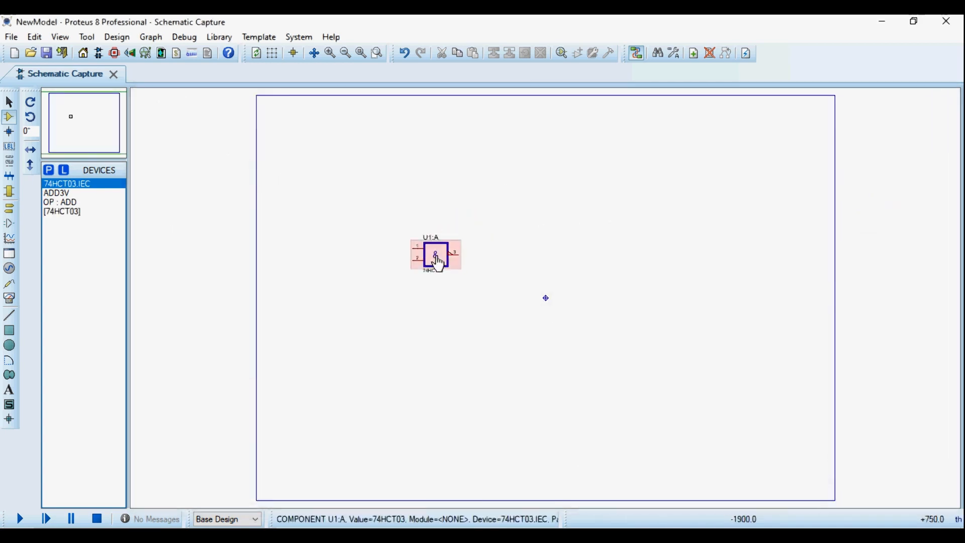
key("F6")
left_click(548, 349)
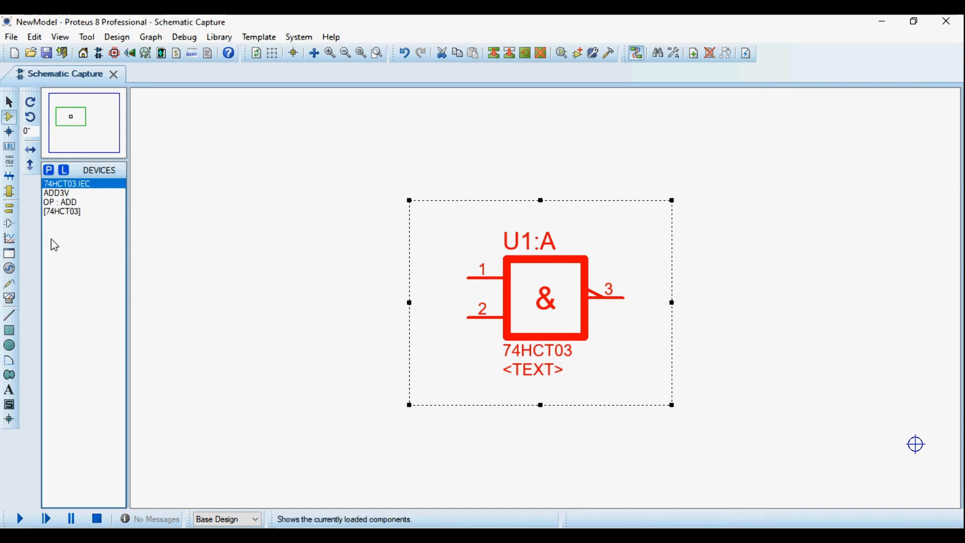
left_click(48, 170)
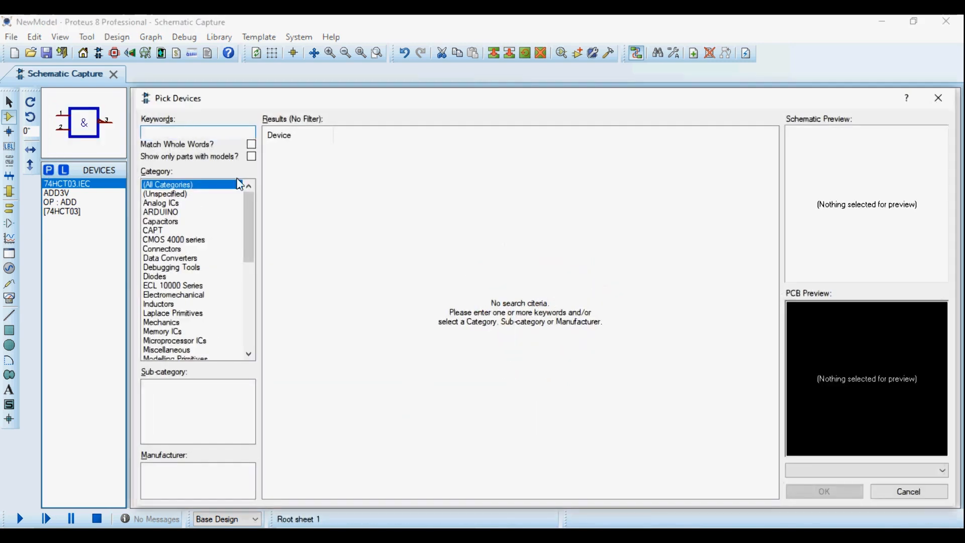
left_click(938, 97)
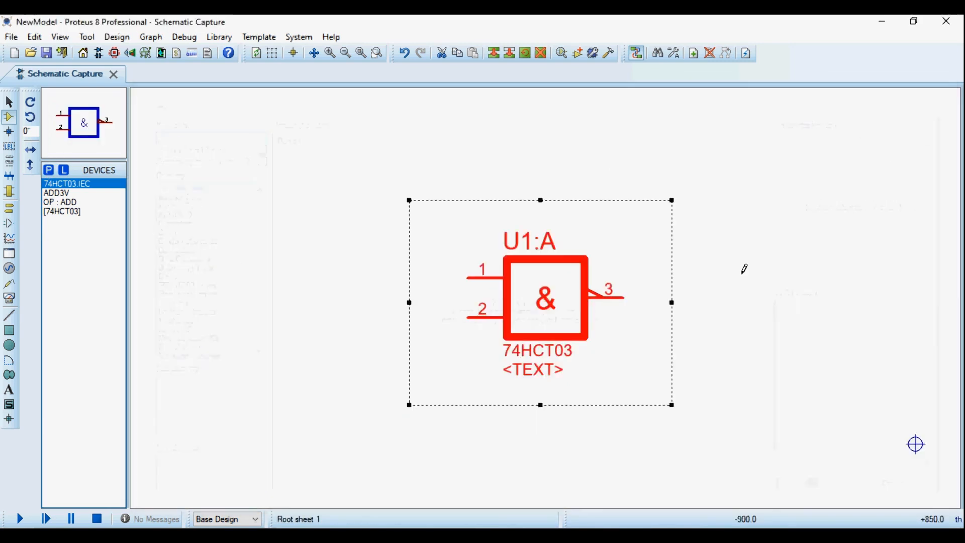